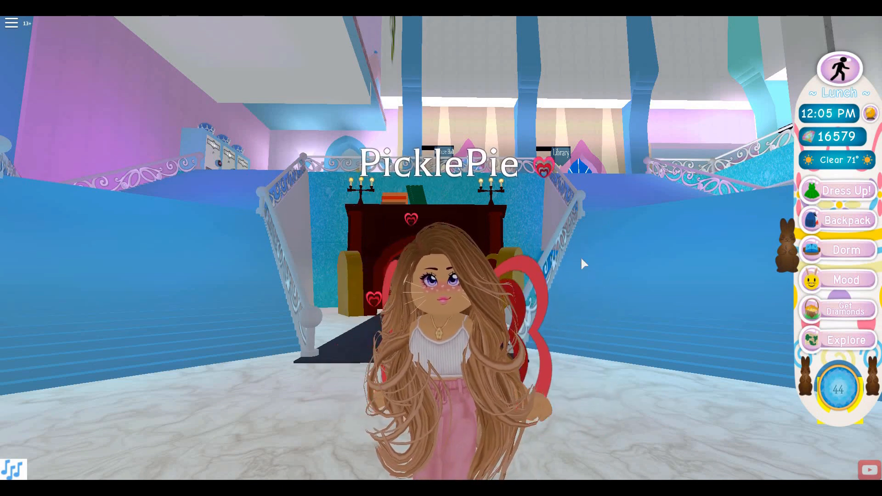
Step: Walk the avatar to the hall outside the Library and change its outfit to the red and black dress
{"action": "left_click_drag", "start_coordinate": [580, 257], "coordinate": [695, 231]}
{"action": "key", "text": "s"}
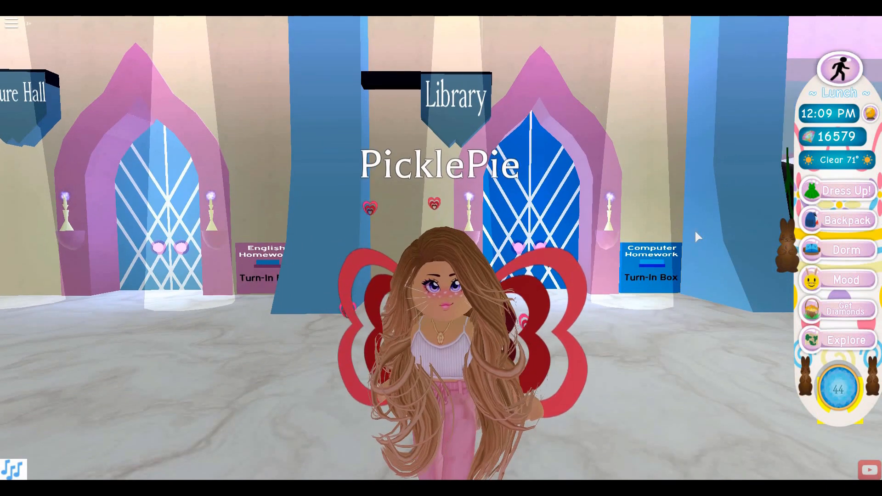
{"action": "left_click", "coordinate": [858, 193]}
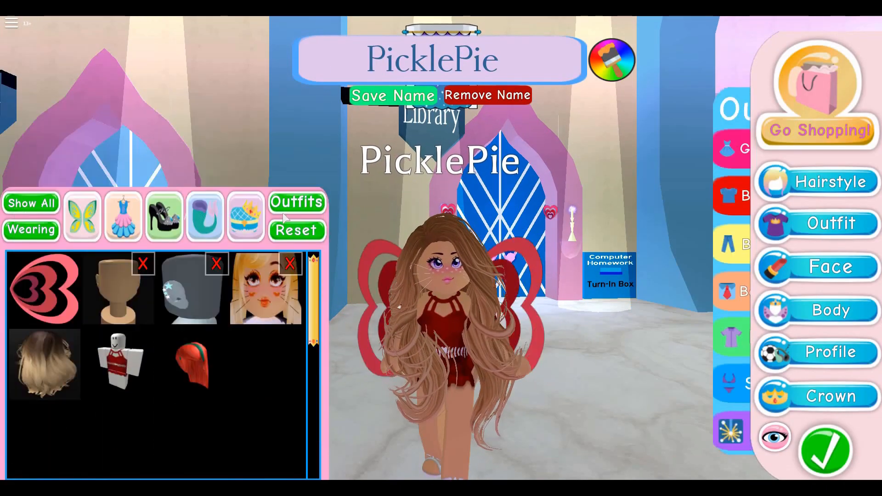
{"action": "left_click", "coordinate": [274, 269]}
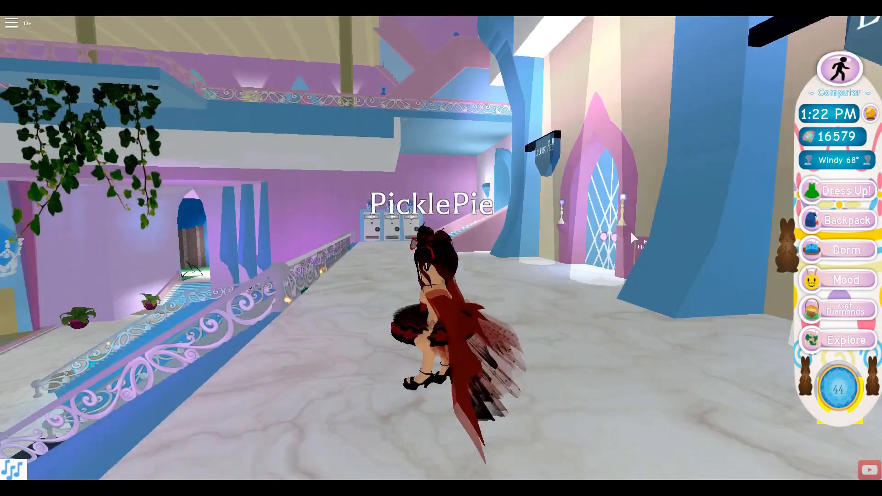
Step: Move the avatar along the hall past the Library and out through the open archway to the pool garden
{"action": "key", "text": "w"}
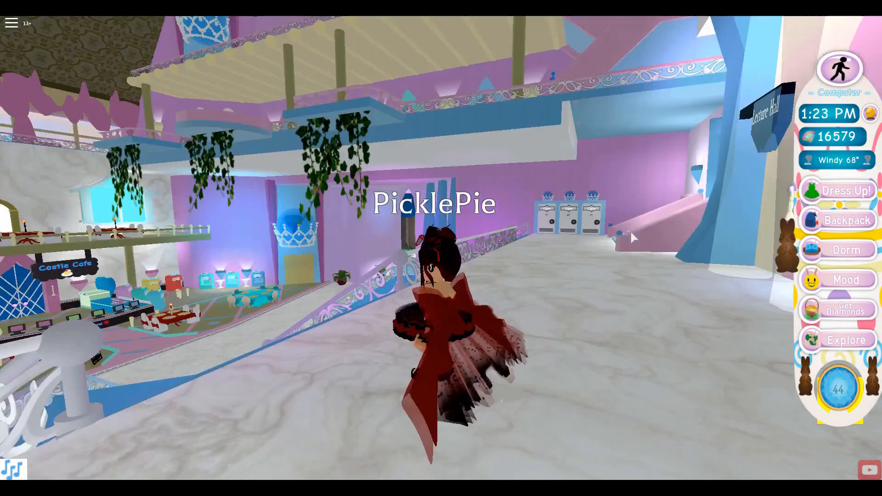
{"action": "key", "text": "Right"}
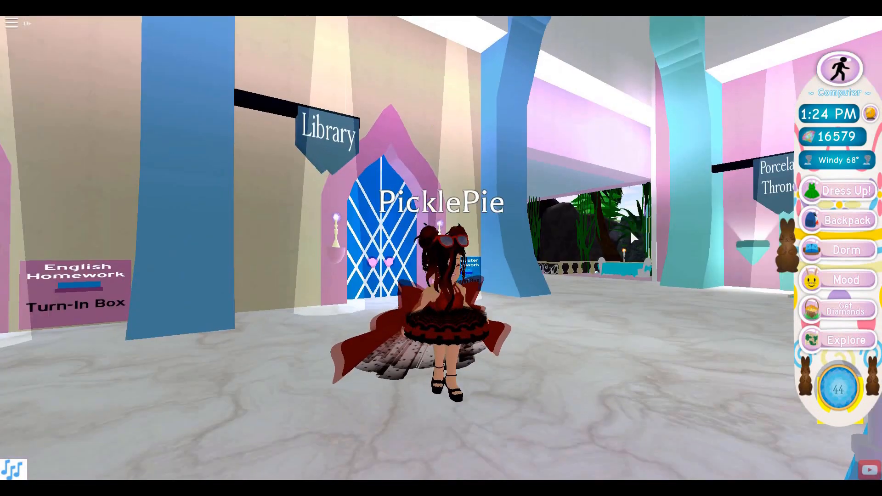
{"action": "key", "text": "w"}
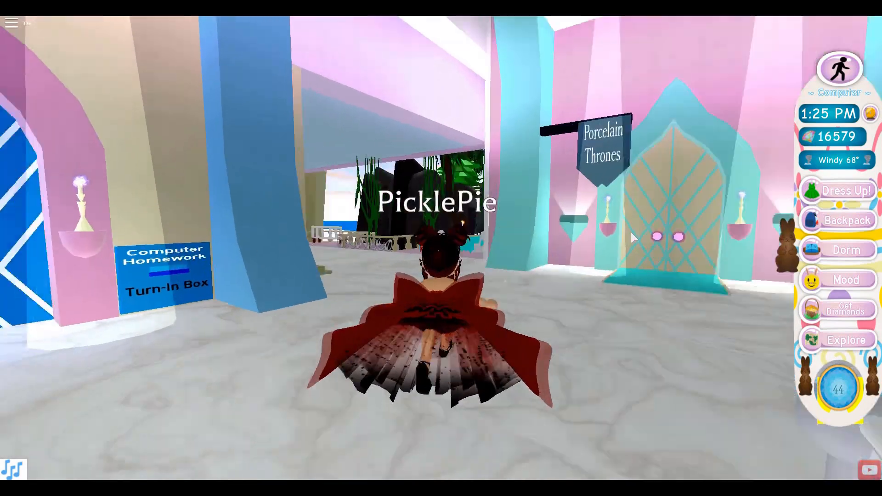
{"action": "key", "text": "w"}
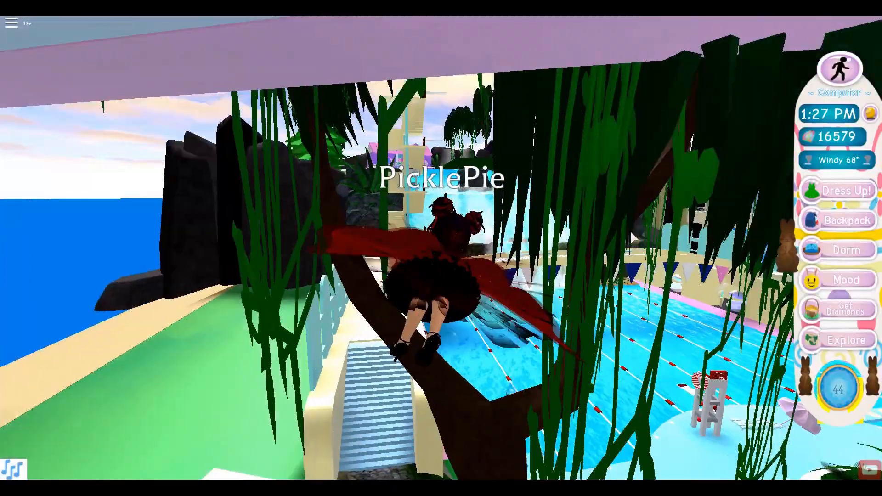
{"action": "key", "text": "w"}
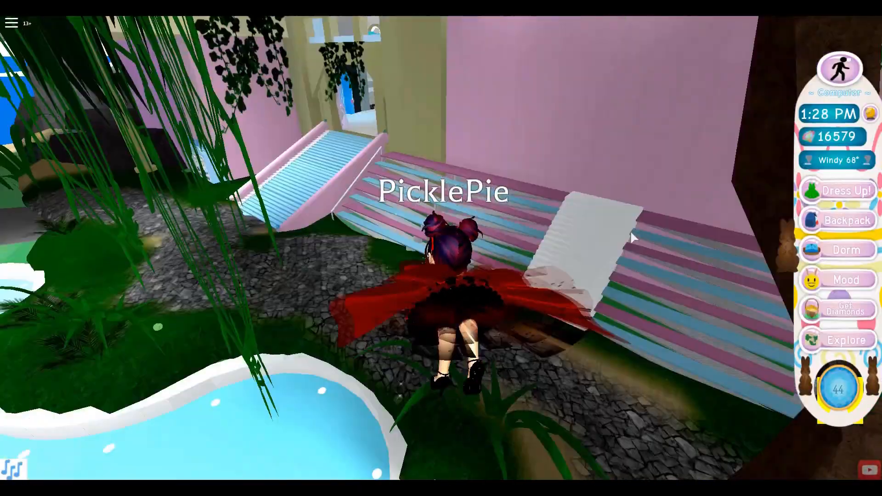
Step: Fly the avatar from the garden across the pool and over the waterfall to the castle's outdoor balcony
{"action": "key", "text": "w"}
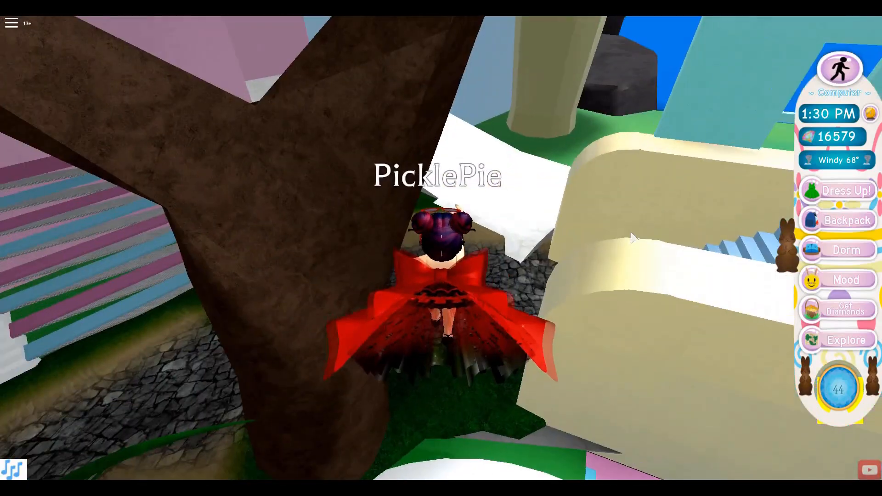
{"action": "key", "text": "w"}
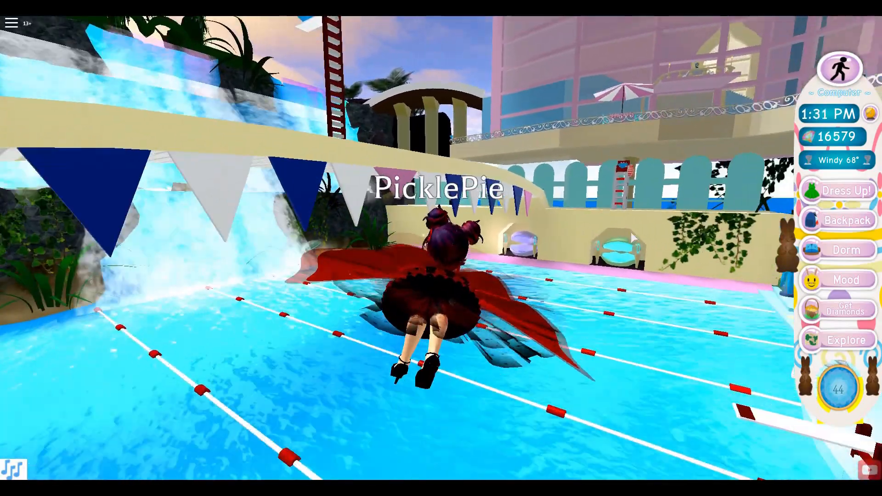
{"action": "key", "text": "w"}
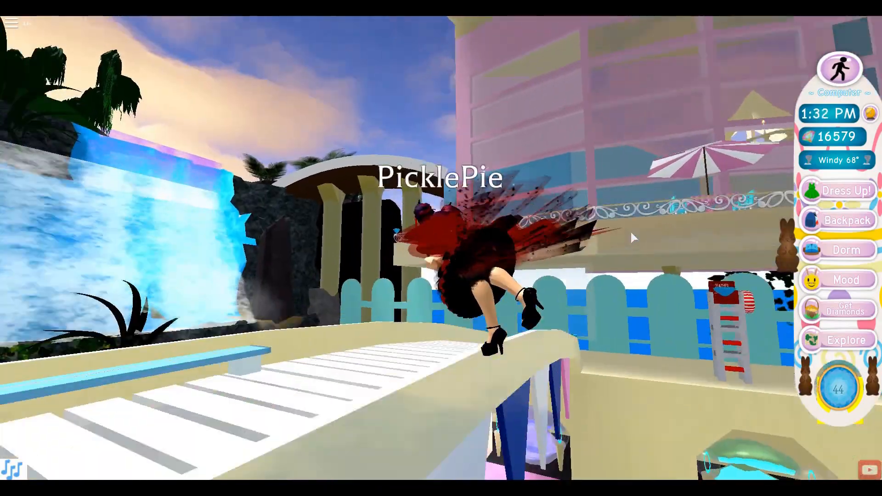
{"action": "key", "text": "w"}
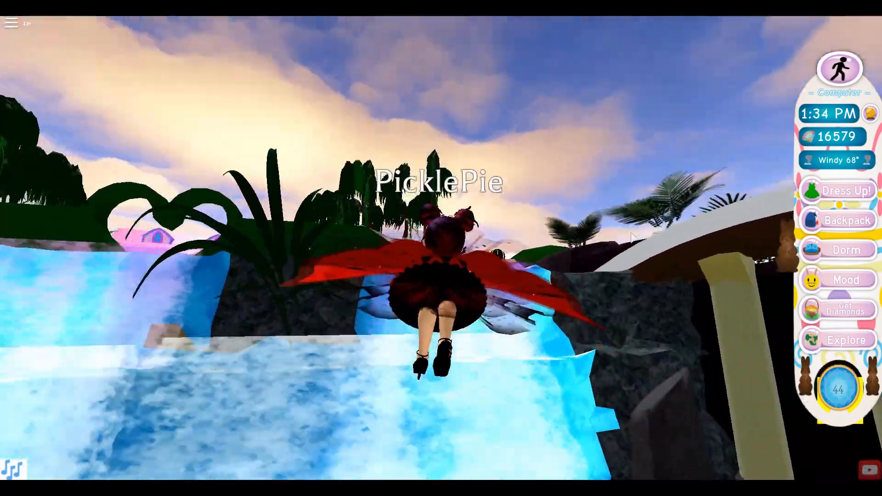
{"action": "key", "text": "w"}
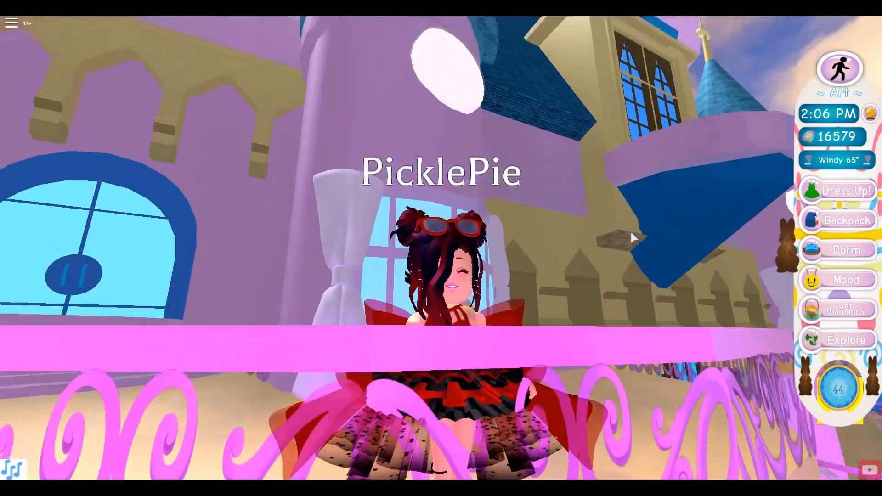
Step: Face the avatar on the balcony and try the relaxing on tummy, lazy sunny day, *sobs quietly* and telekinesis poses
{"action": "right_click", "coordinate": [631, 233]}
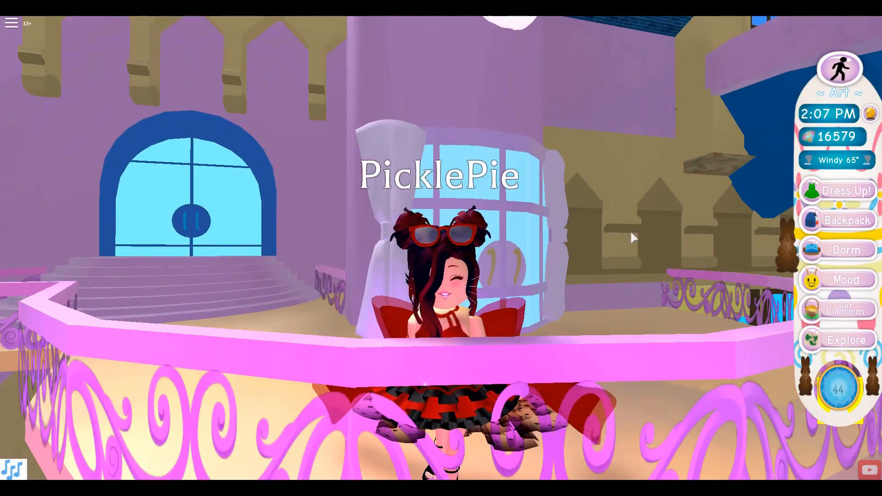
{"action": "right_click", "coordinate": [631, 233]}
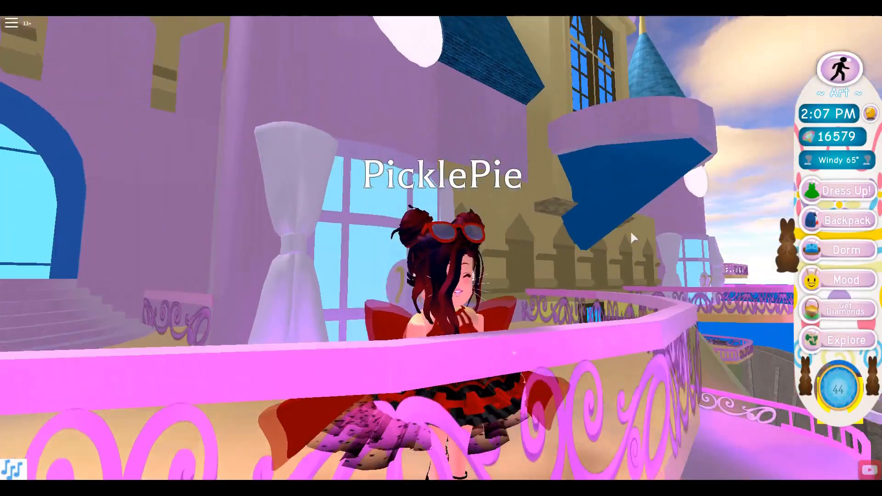
{"action": "right_click", "coordinate": [630, 230]}
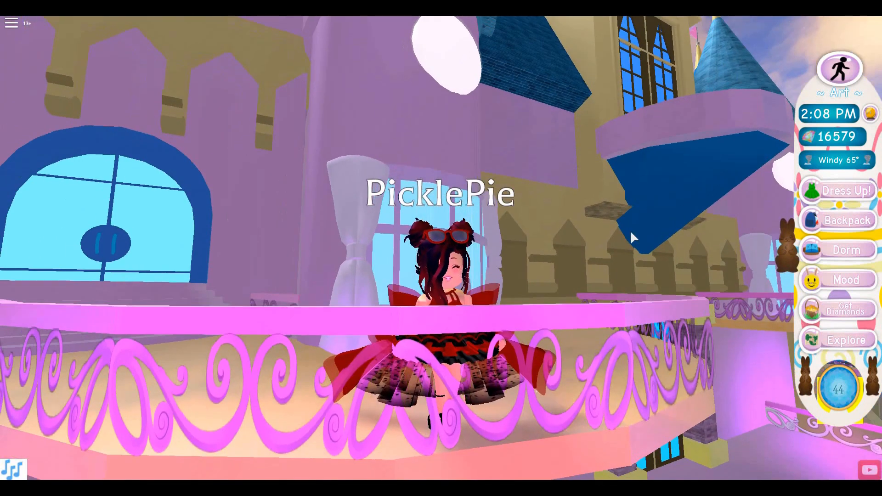
{"action": "left_click", "coordinate": [832, 281]}
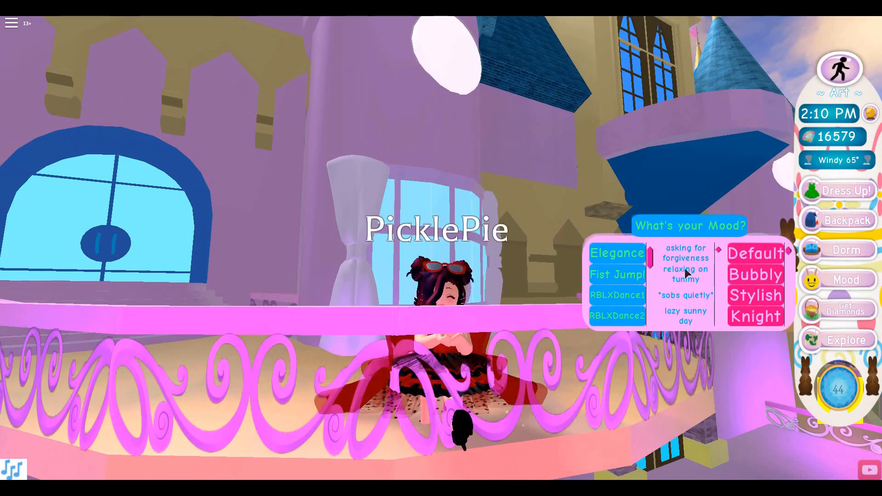
{"action": "left_click", "coordinate": [685, 274]}
{"action": "scroll", "coordinate": [680, 289], "scroll_direction": "down", "scroll_amount": 1}
{"action": "left_click", "coordinate": [680, 290]}
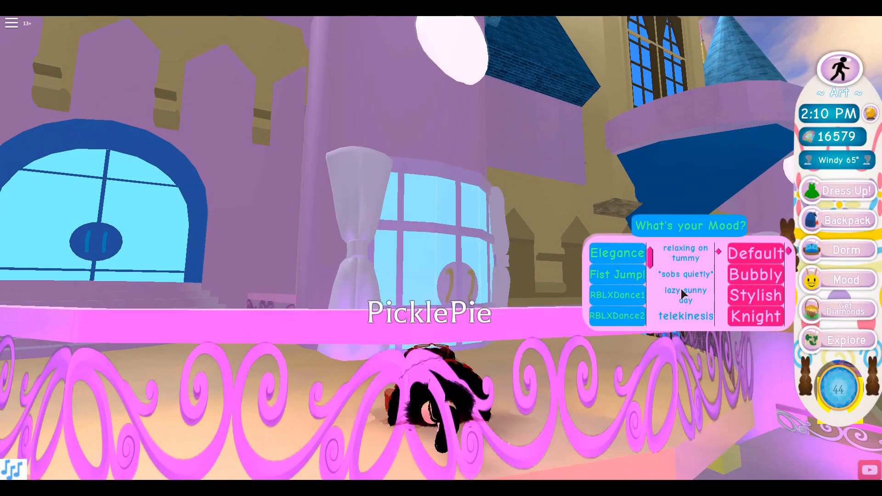
{"action": "left_click", "coordinate": [684, 277]}
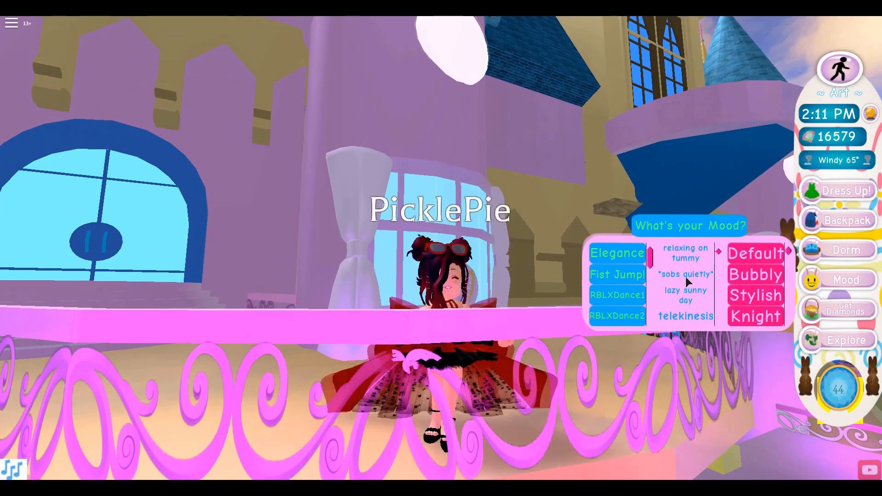
{"action": "left_click", "coordinate": [674, 313]}
{"action": "scroll", "coordinate": [678, 282], "scroll_direction": "down", "scroll_amount": 6}
{"action": "scroll", "coordinate": [694, 293], "scroll_direction": "down", "scroll_amount": 1}
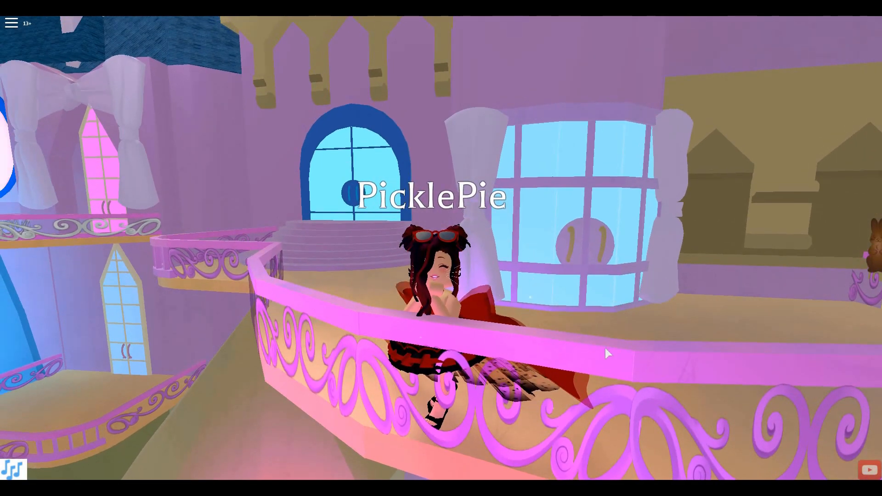
Step: Try the Vintage, Black and White and Colorful Brightness lighting filters in Youtube Studio, and restore the DEFAULT lighting
{"action": "left_click", "coordinate": [866, 470]}
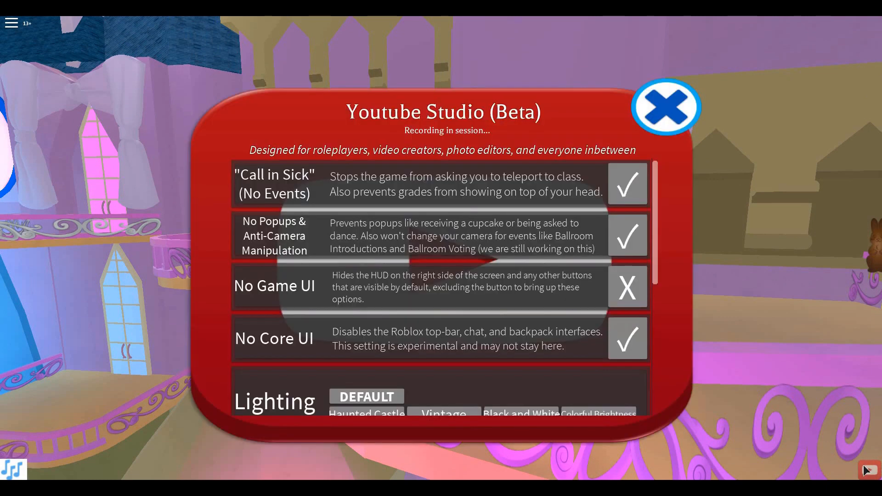
{"action": "scroll", "coordinate": [464, 333], "scroll_direction": "down", "scroll_amount": 3}
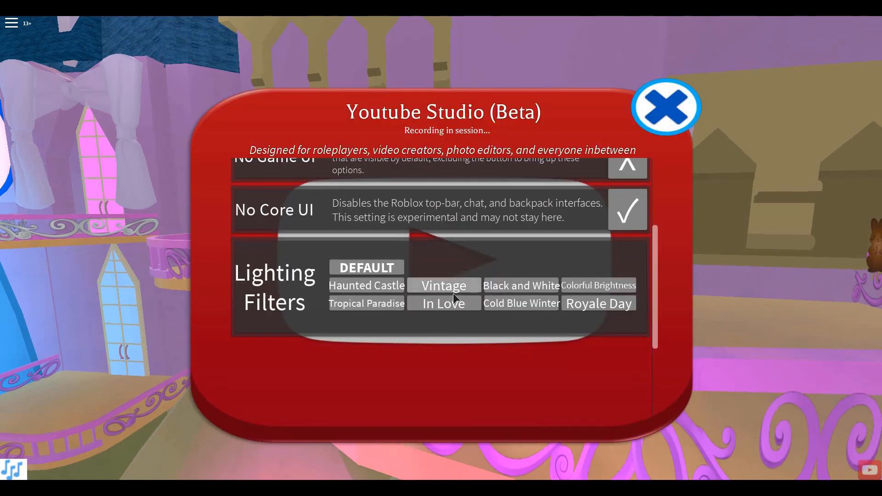
{"action": "left_click", "coordinate": [476, 285]}
{"action": "left_click", "coordinate": [531, 287]}
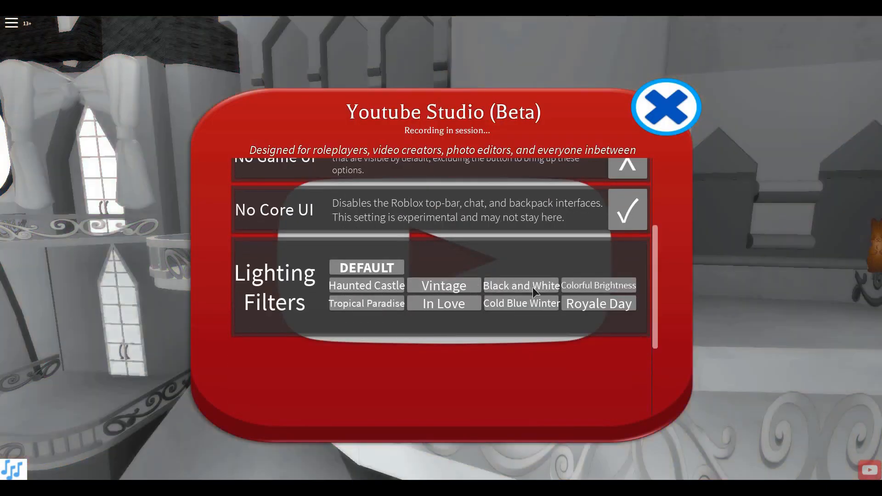
{"action": "left_click", "coordinate": [577, 284]}
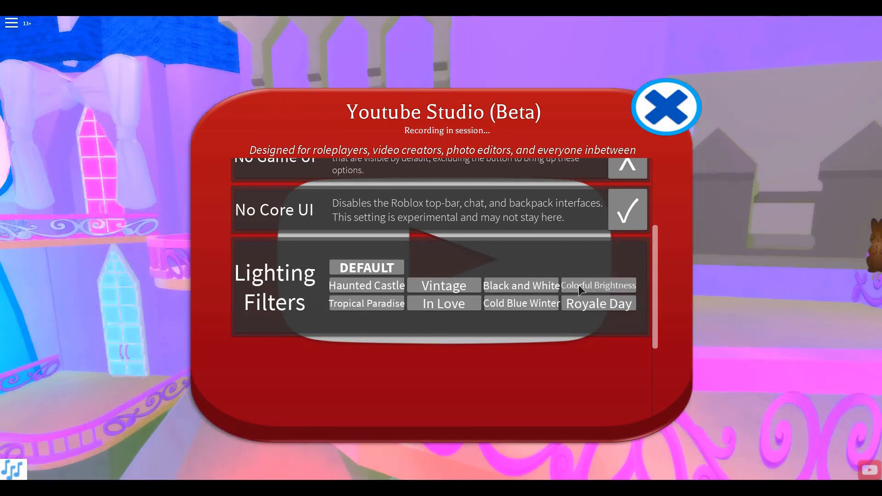
{"action": "left_click", "coordinate": [375, 269]}
{"action": "left_click", "coordinate": [656, 118]}
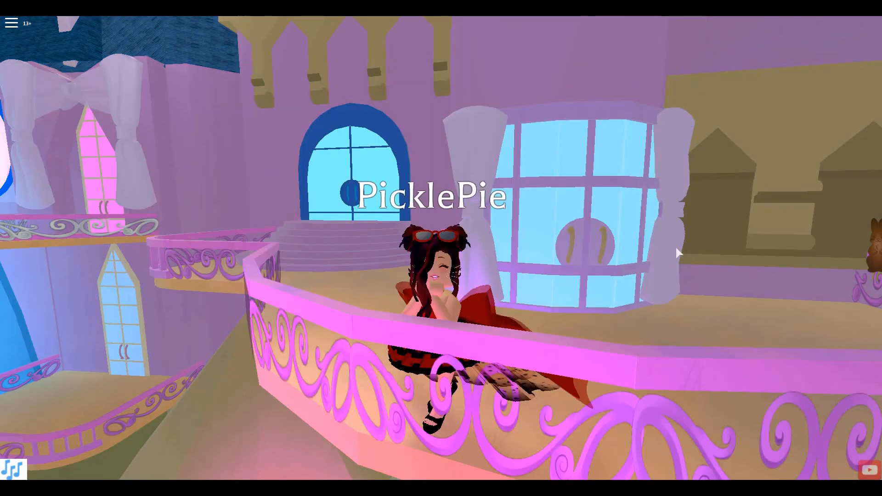
Step: Frame the posed avatar behind the pink balcony railing with the castle door and windows in the background
{"action": "left_click_drag", "start_coordinate": [677, 249], "coordinate": [676, 258]}
{"action": "scroll", "coordinate": [676, 260], "scroll_direction": "up", "scroll_amount": 1}
{"action": "scroll", "coordinate": [677, 261], "scroll_direction": "down", "scroll_amount": 2}
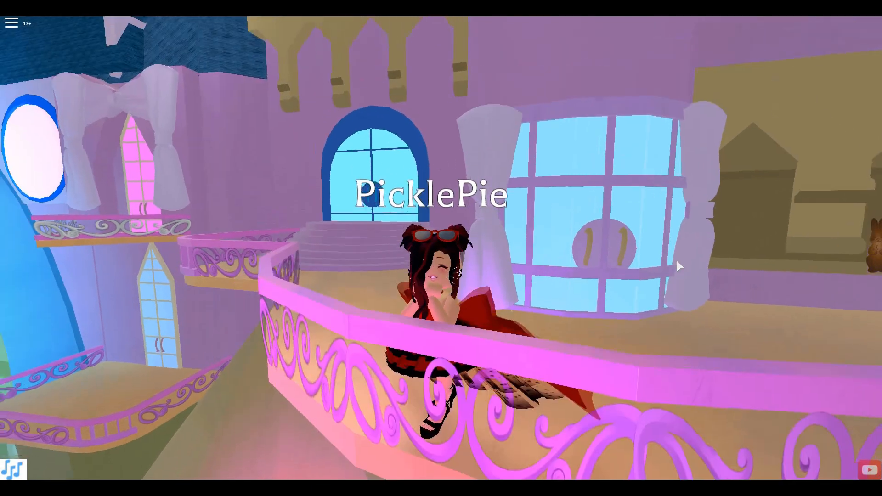
{"action": "scroll", "coordinate": [677, 260], "scroll_direction": "up", "scroll_amount": 2}
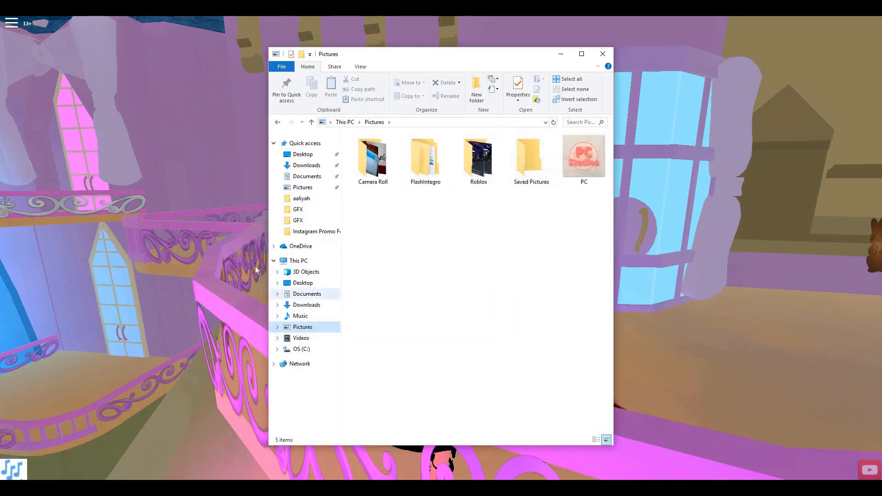
Step: View the newest screenshot in the Roblox folder under Pictures, and close the image viewer
{"action": "double_click", "coordinate": [480, 166]}
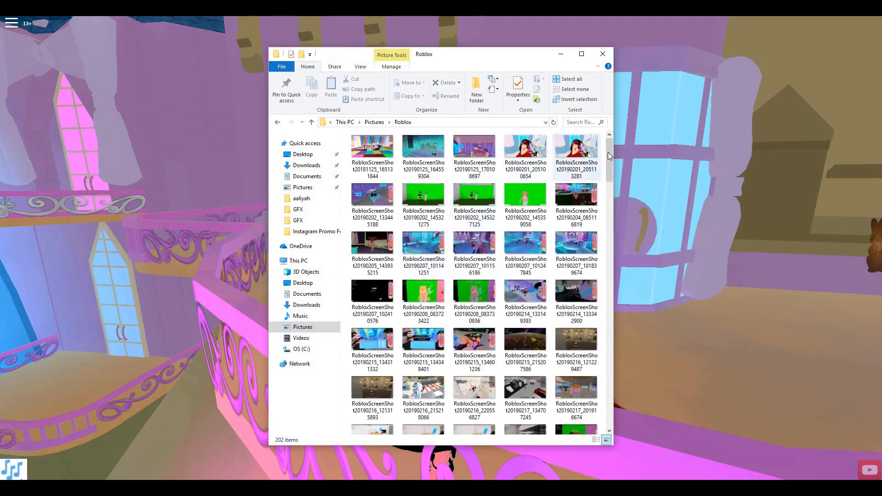
{"action": "left_click_drag", "start_coordinate": [607, 153], "coordinate": [604, 407]}
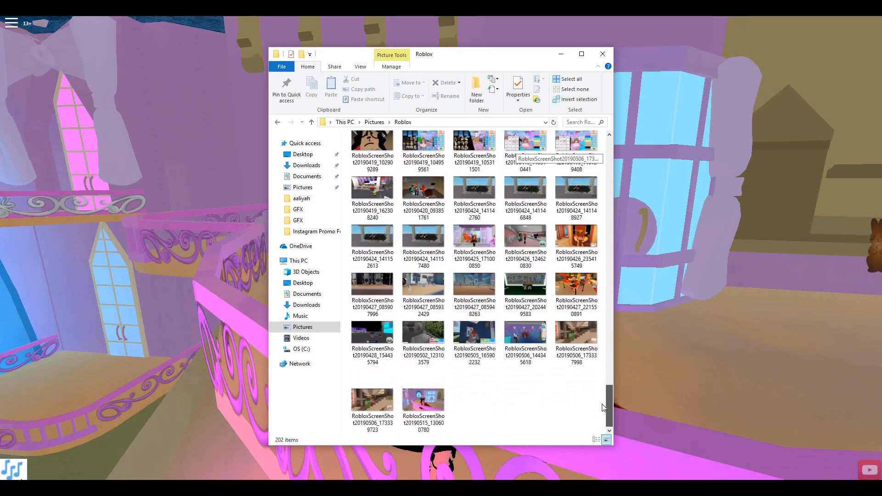
{"action": "double_click", "coordinate": [440, 399]}
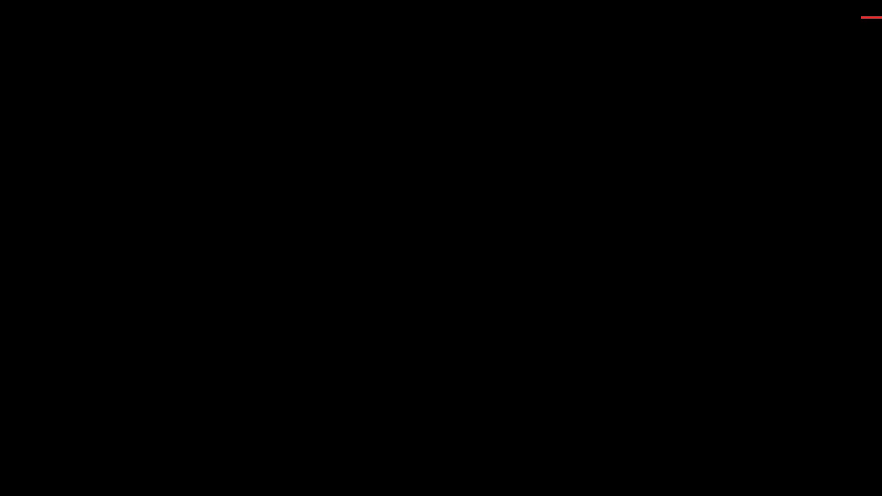
{"action": "left_click", "coordinate": [871, 18]}
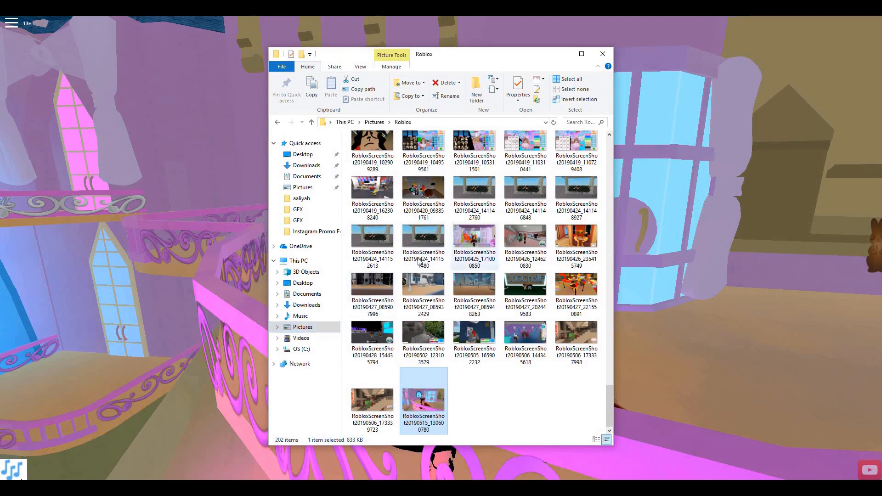
Step: Revisit the Roblox folder from Pictures, check its newest screenshots and return to Pictures
{"action": "left_click", "coordinate": [374, 121]}
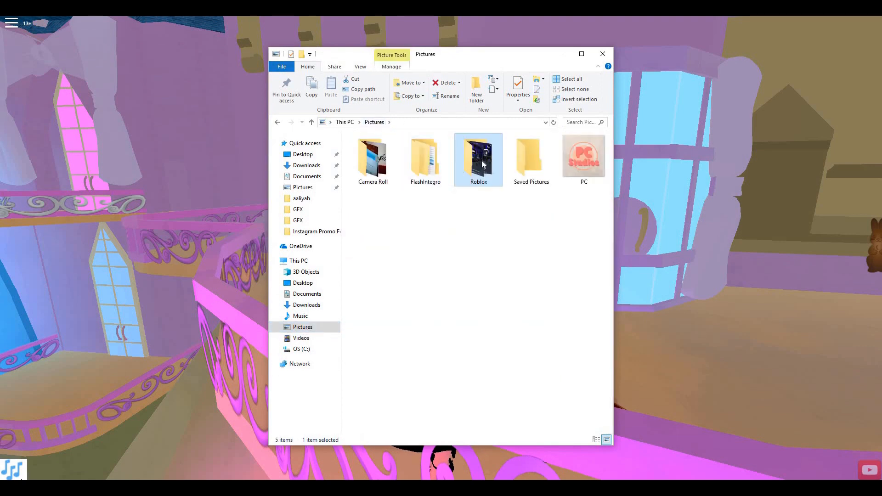
{"action": "double_click", "coordinate": [484, 164]}
{"action": "left_click_drag", "start_coordinate": [606, 181], "coordinate": [603, 418]}
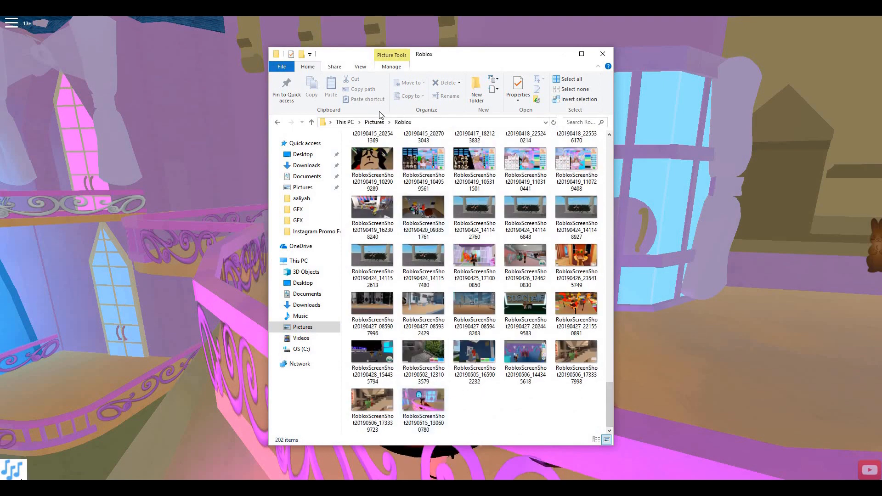
{"action": "left_click", "coordinate": [370, 122]}
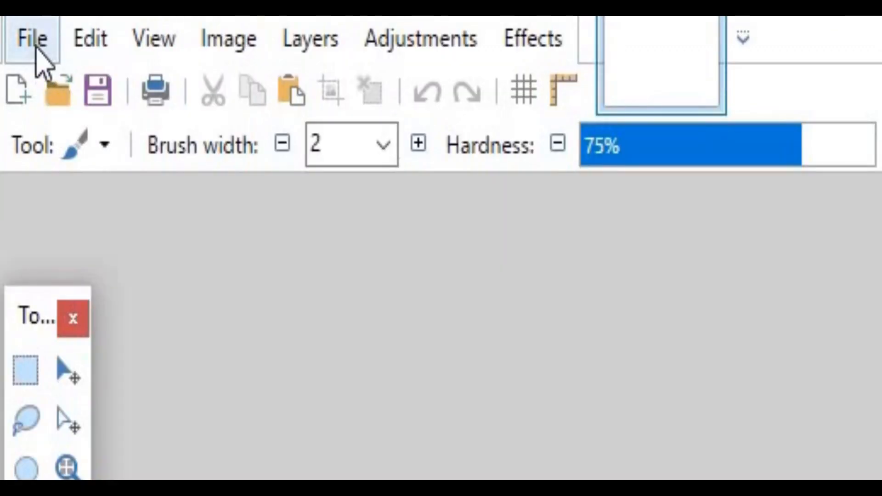
Step: Open the newest avatar screenshot from the Roblox folder under Pictures
{"action": "left_click", "coordinate": [35, 41]}
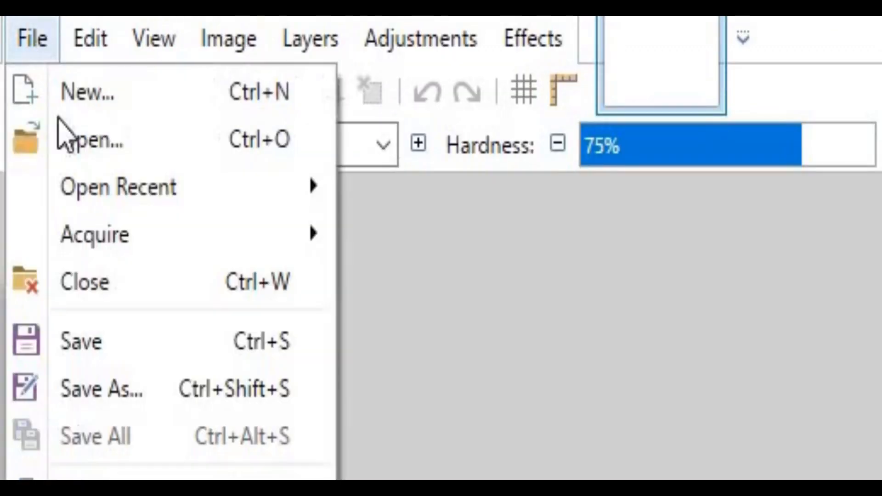
{"action": "key", "text": "Escape"}
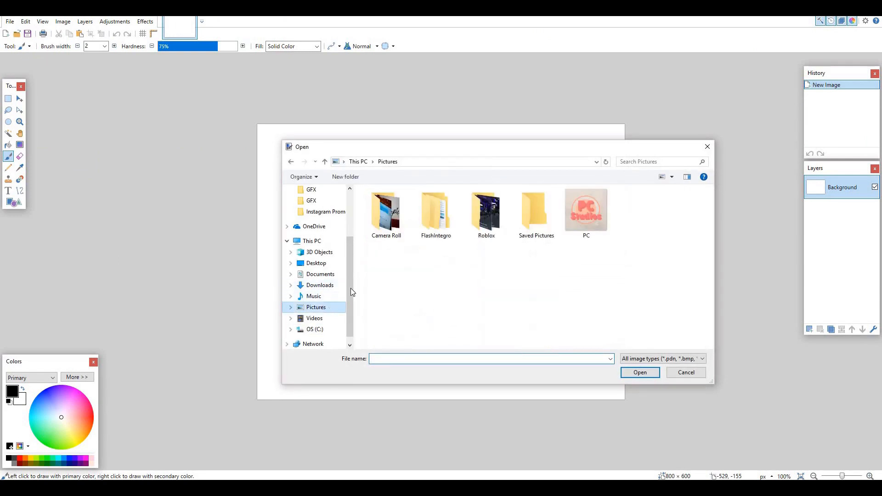
{"action": "double_click", "coordinate": [486, 211]}
{"action": "left_click_drag", "start_coordinate": [712, 210], "coordinate": [713, 350]}
{"action": "left_click", "coordinate": [647, 331]}
{"action": "double_click", "coordinate": [646, 332]}
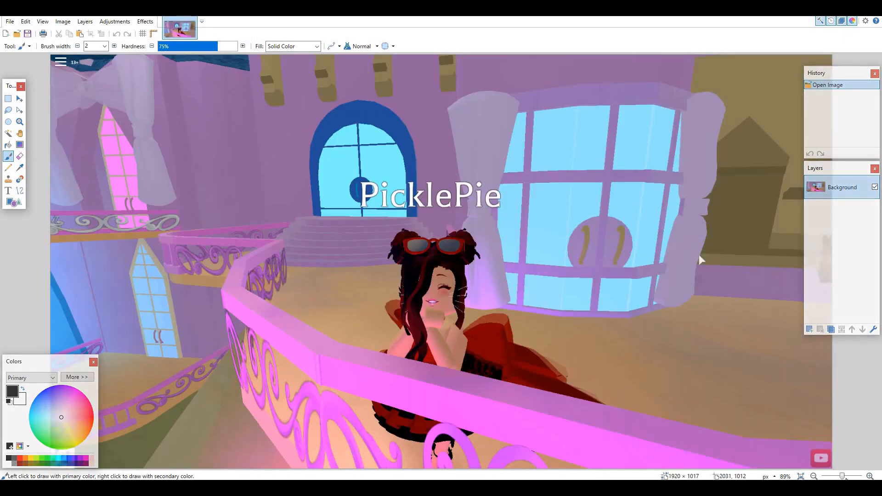
Step: Select the avatar and the balcony railing with a rectangle of about 682 × 595 pixels, and crop the image to it
{"action": "mouse_move", "coordinate": [842, 477]}
{"action": "left_mouse_down"}
{"action": "mouse_move", "coordinate": [832, 477]}
{"action": "mouse_move", "coordinate": [841, 476]}
{"action": "left_mouse_up"}
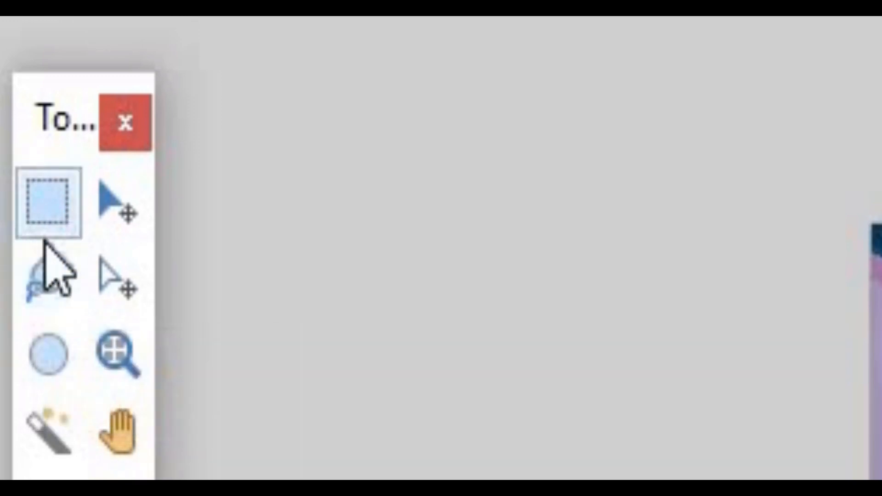
{"action": "left_click", "coordinate": [53, 225]}
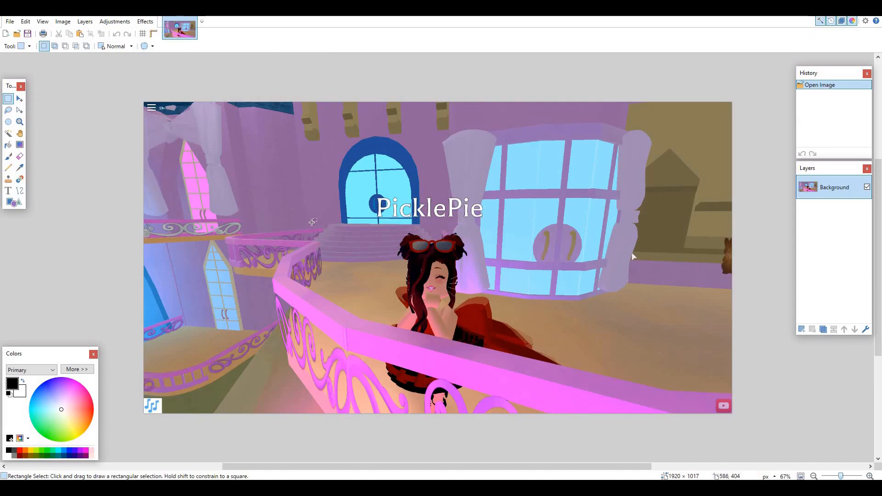
{"action": "left_click_drag", "start_coordinate": [539, 369], "coordinate": [586, 400]}
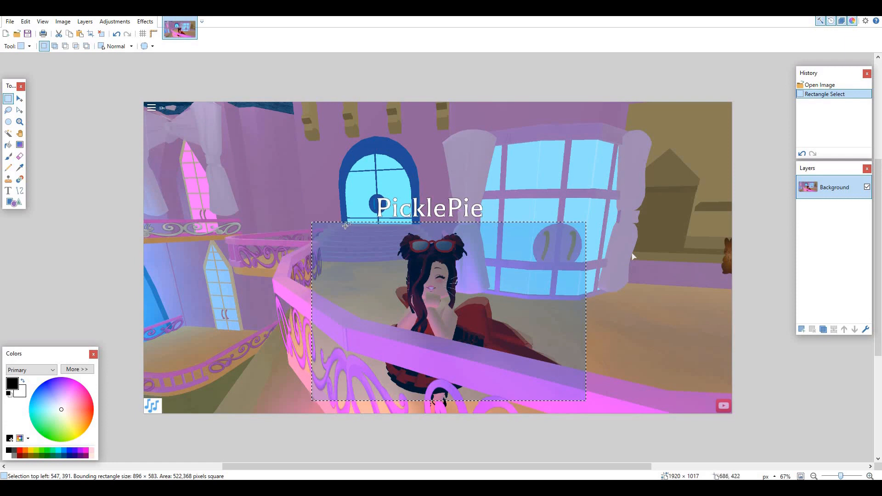
{"action": "left_click_drag", "start_coordinate": [349, 228], "coordinate": [558, 410]}
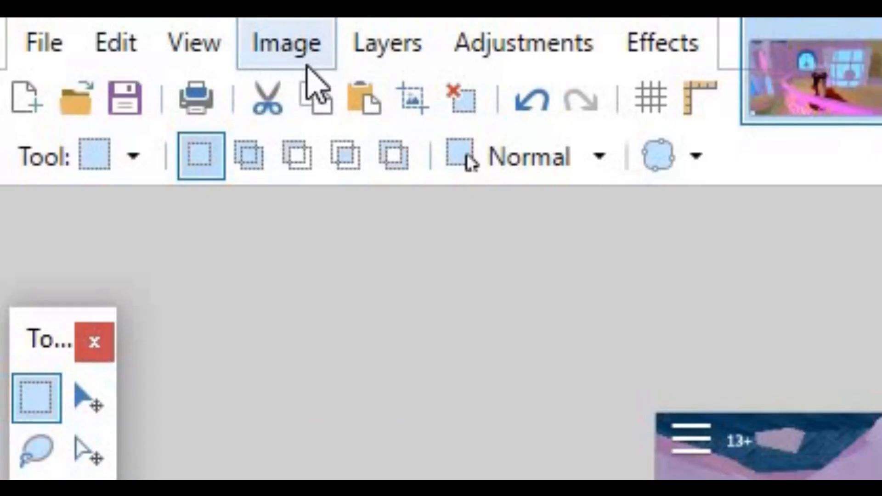
{"action": "left_click", "coordinate": [305, 64]}
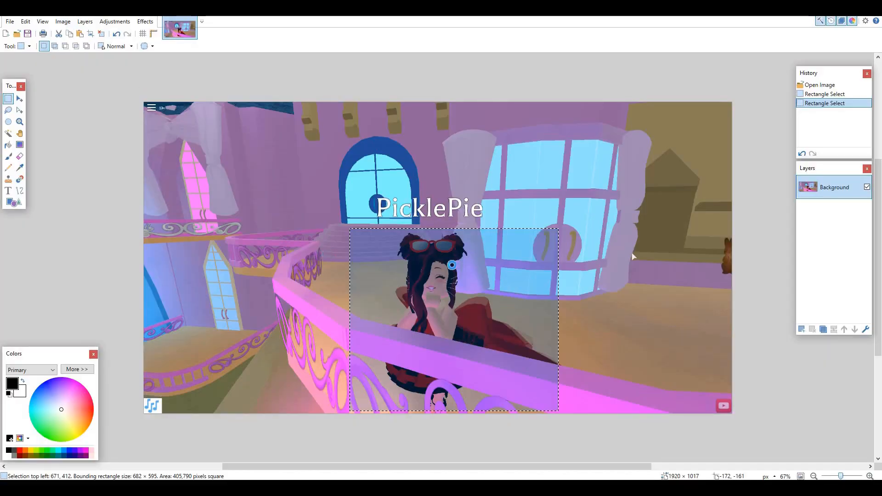
{"action": "key", "text": "ctrl+shift+x"}
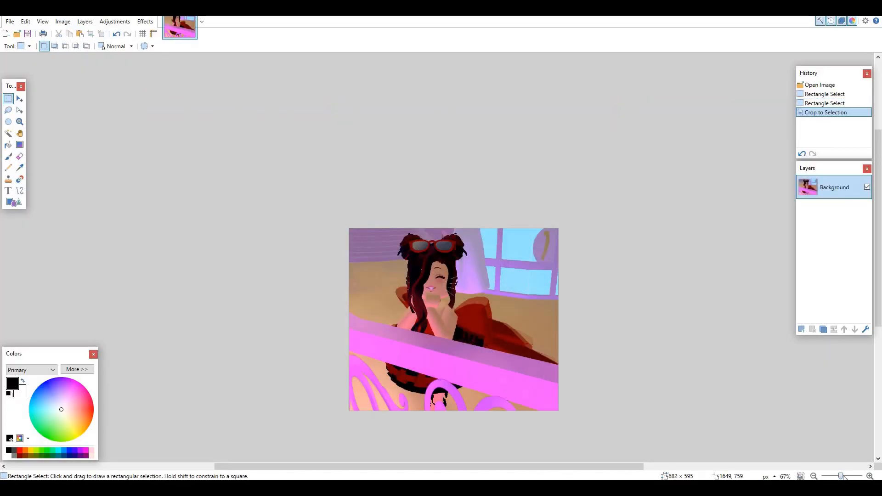
Step: Crop the image more tightly around the avatar, down to about 551 × 467 pixels
{"action": "left_click_drag", "start_coordinate": [842, 476], "coordinate": [844, 477]}
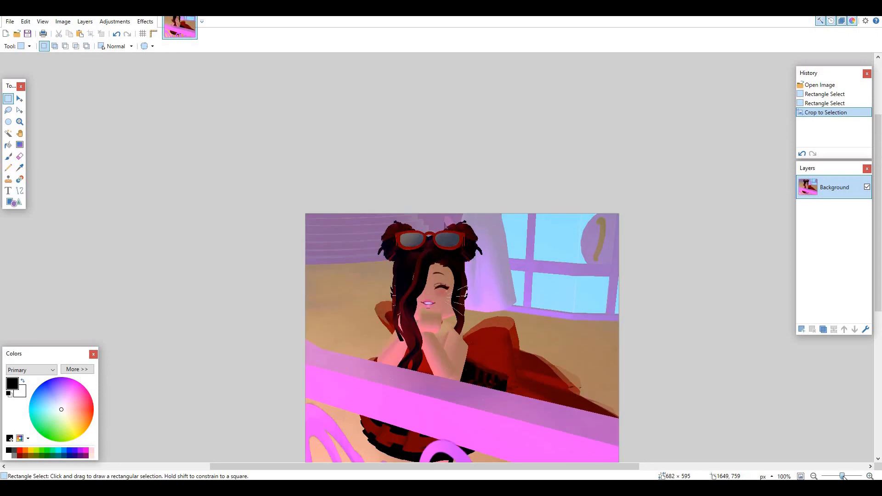
{"action": "scroll", "coordinate": [617, 337], "scroll_direction": "down", "scroll_amount": 2}
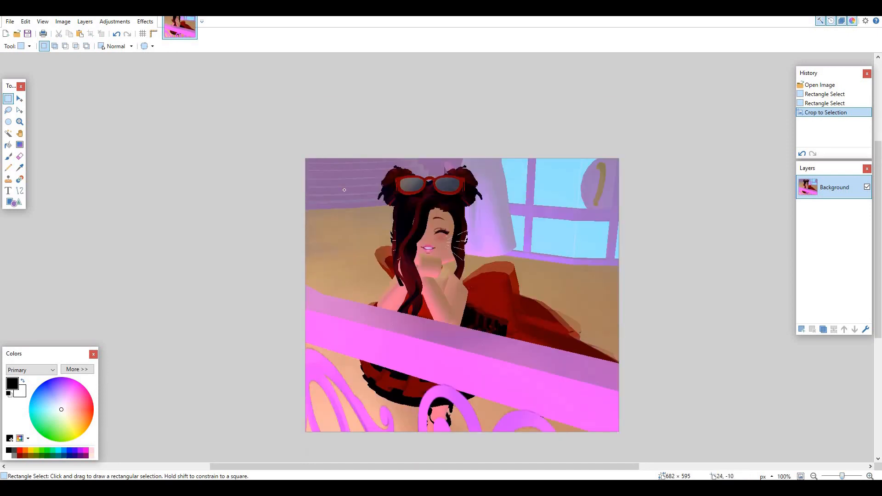
{"action": "left_click_drag", "start_coordinate": [316, 159], "coordinate": [569, 464]}
{"action": "left_click", "coordinate": [63, 23]}
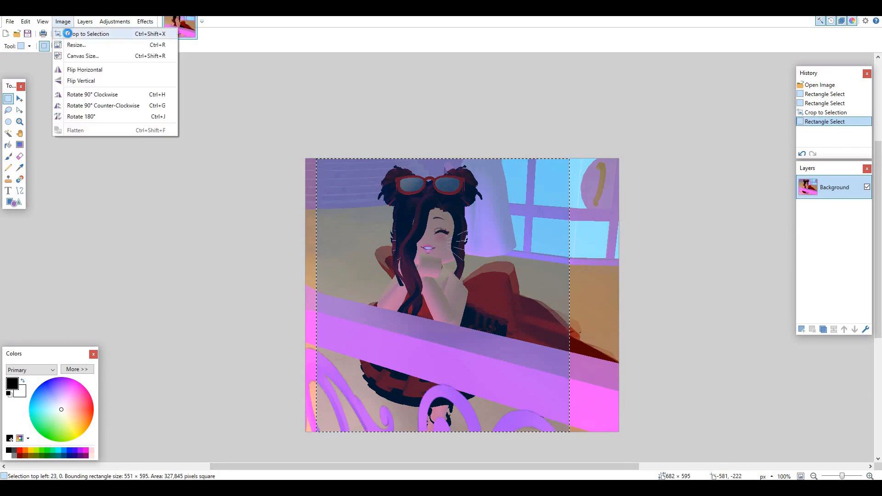
{"action": "left_click", "coordinate": [68, 34]}
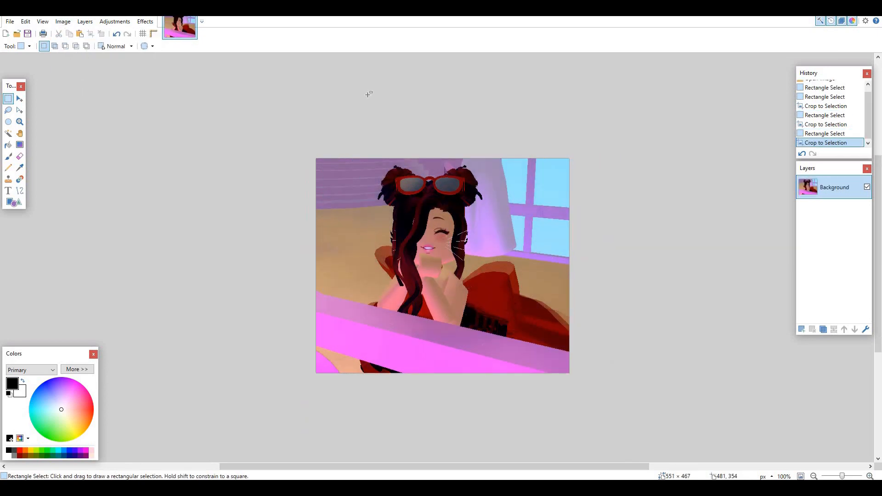
Step: Brighten the image with a Curves adjustment, raising the middle of the Luminosity curve to about (130, 139)
{"action": "left_click", "coordinate": [843, 476]}
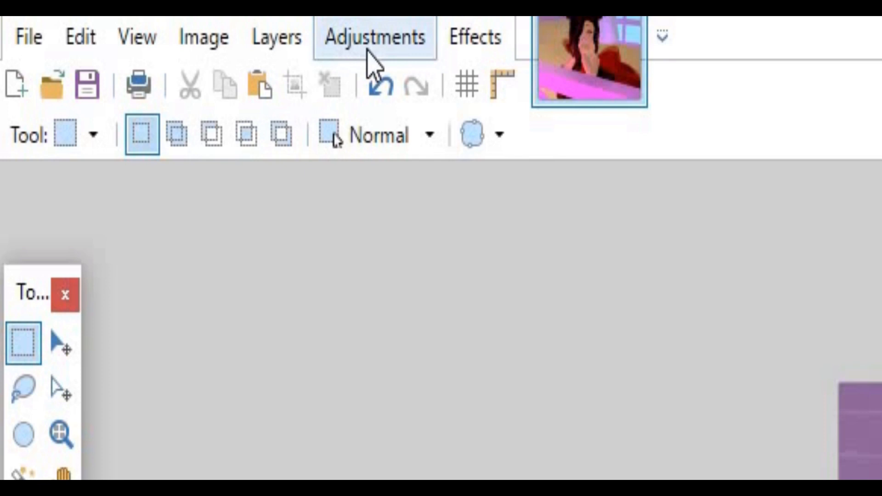
{"action": "left_click", "coordinate": [112, 24]}
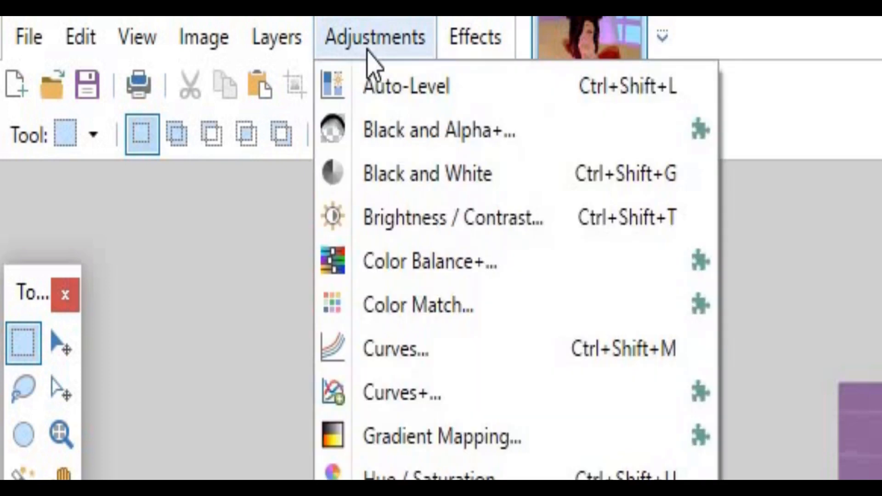
{"action": "left_click", "coordinate": [431, 348]}
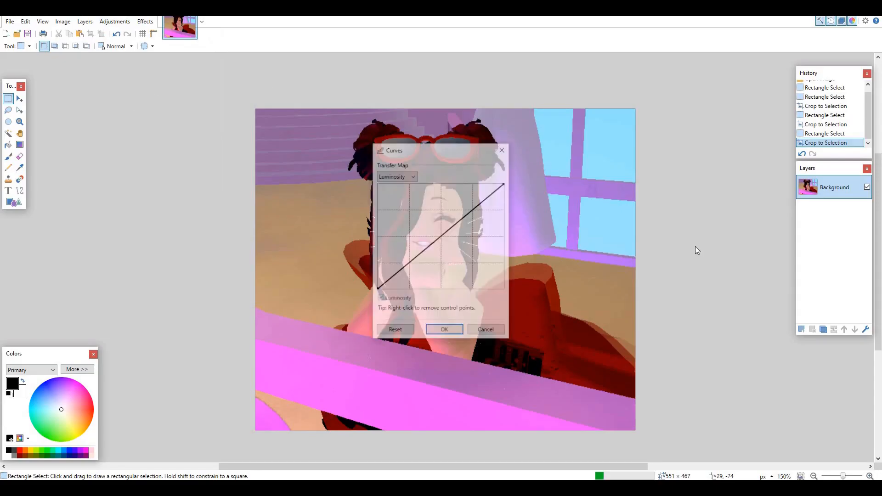
{"action": "left_click_drag", "start_coordinate": [411, 148], "coordinate": [662, 182]}
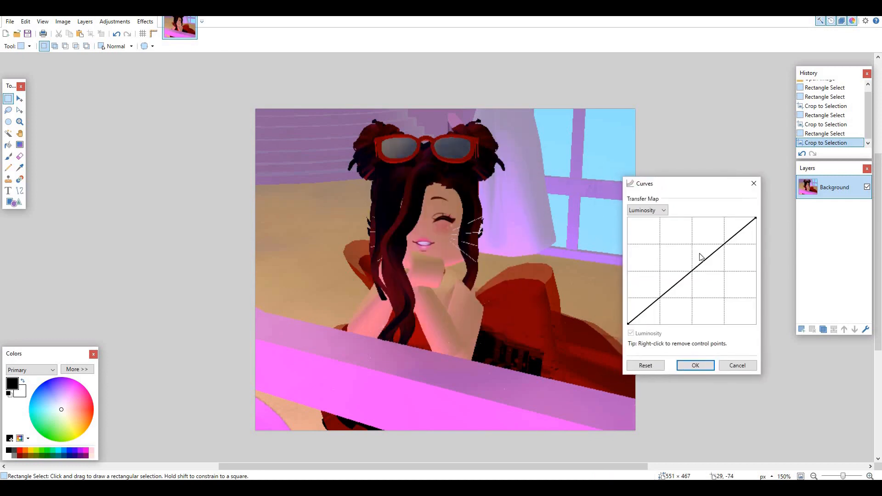
{"action": "mouse_move", "coordinate": [705, 260]}
{"action": "left_mouse_down"}
{"action": "mouse_move", "coordinate": [705, 250]}
{"action": "mouse_move", "coordinate": [685, 280]}
{"action": "mouse_move", "coordinate": [699, 250]}
{"action": "mouse_move", "coordinate": [714, 258]}
{"action": "mouse_move", "coordinate": [691, 265]}
{"action": "left_mouse_up"}
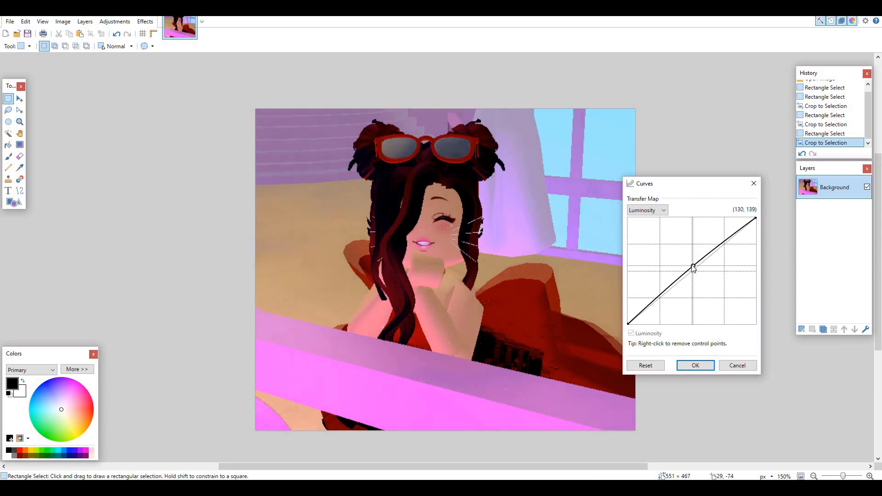
{"action": "left_click", "coordinate": [695, 365]}
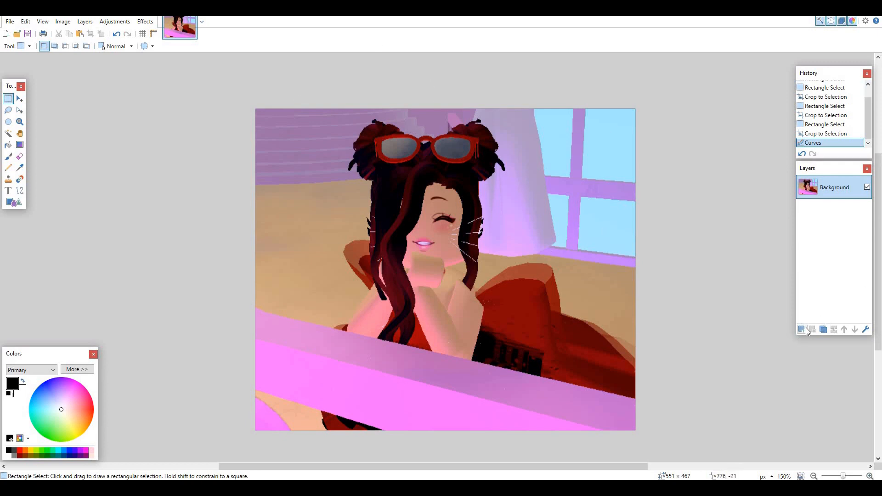
Step: Add a new empty layer above the Background layer
{"action": "mouse_move", "coordinate": [815, 168]}
{"action": "left_mouse_down"}
{"action": "mouse_move", "coordinate": [688, 146]}
{"action": "mouse_move", "coordinate": [802, 175]}
{"action": "left_mouse_up"}
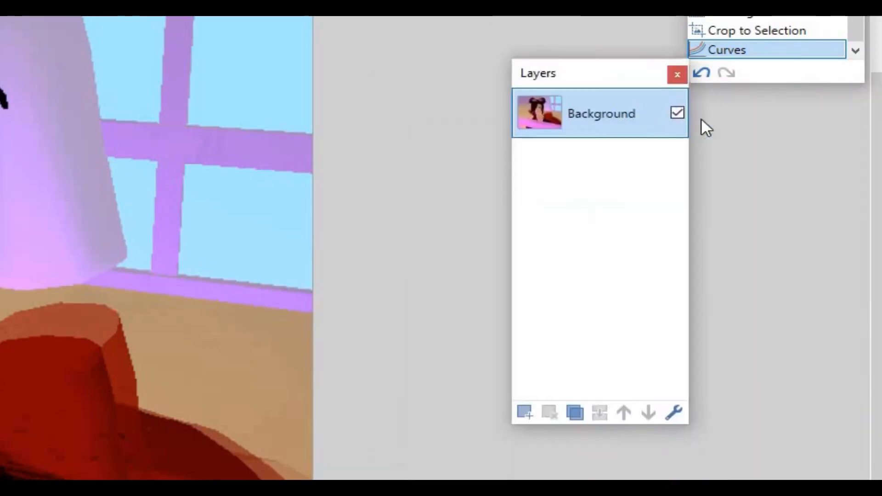
{"action": "left_click_drag", "start_coordinate": [705, 128], "coordinate": [710, 139]}
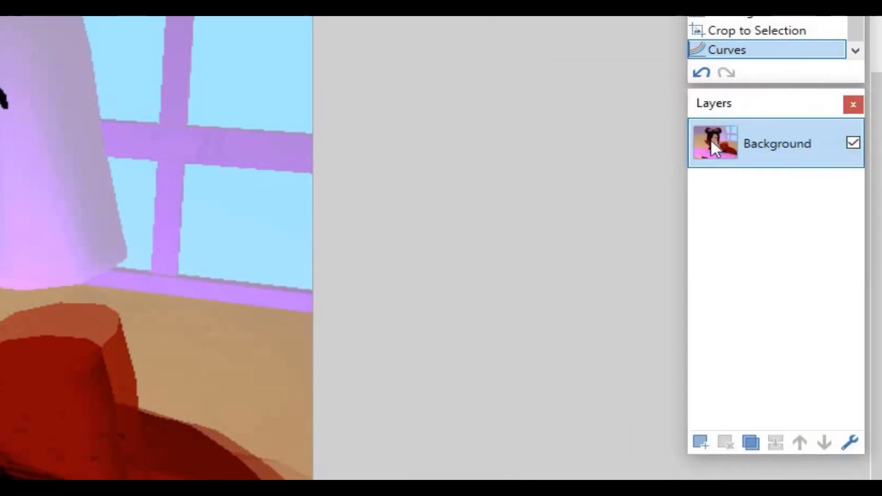
{"action": "left_click", "coordinate": [693, 442]}
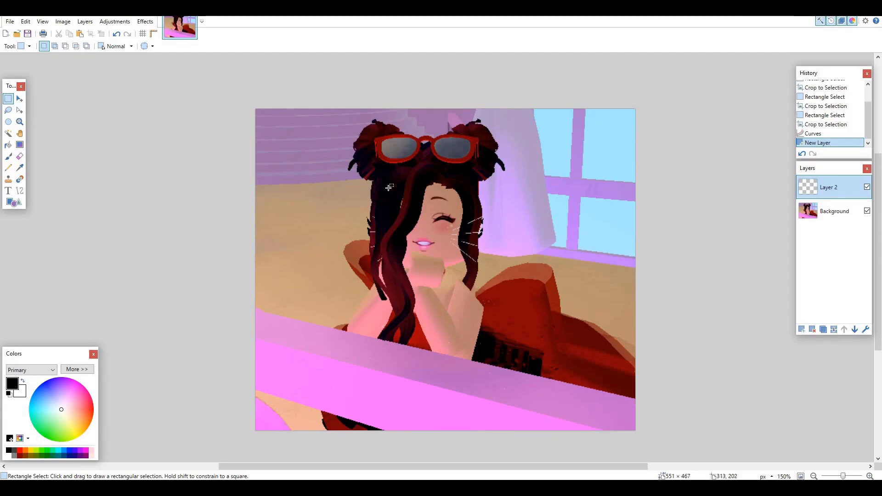
Step: Set the primary color to dark purple, hex 18003D, using the expanded color options
{"action": "left_click_drag", "start_coordinate": [46, 360], "coordinate": [447, 190]}
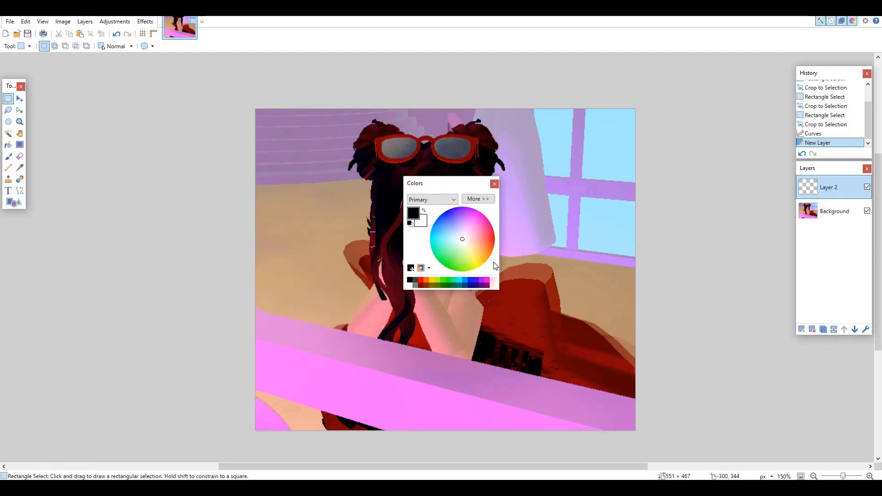
{"action": "left_click", "coordinate": [473, 199]}
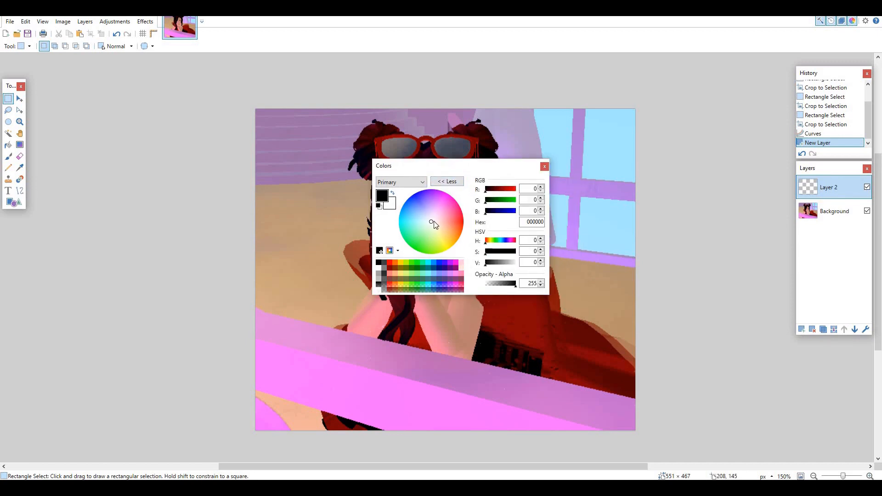
{"action": "left_click_drag", "start_coordinate": [437, 170], "coordinate": [563, 178]}
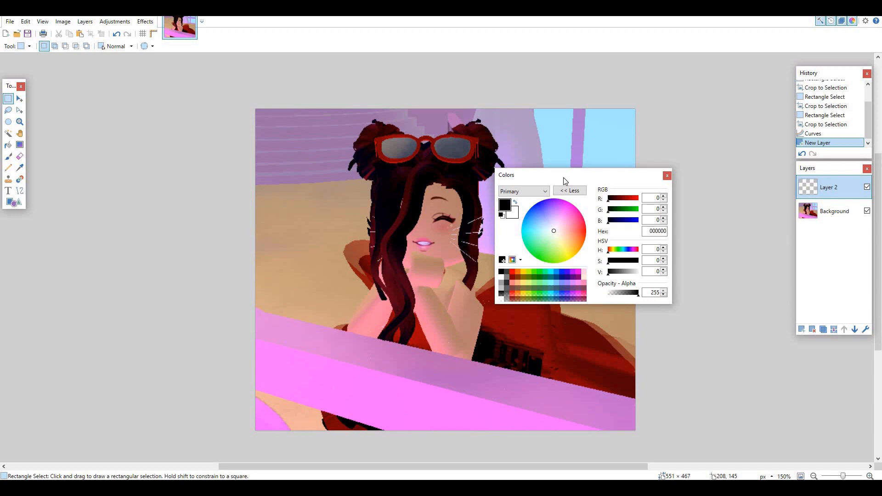
{"action": "left_click_drag", "start_coordinate": [553, 230], "coordinate": [550, 194]}
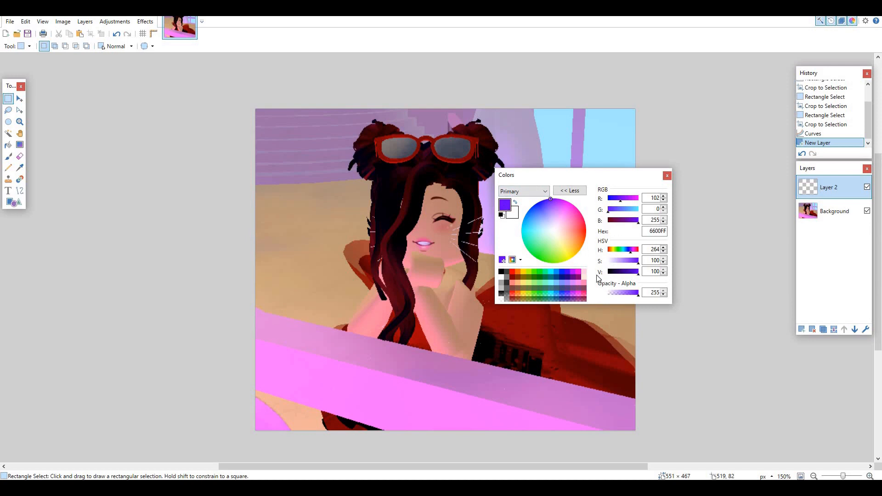
{"action": "left_click_drag", "start_coordinate": [638, 276], "coordinate": [616, 275]}
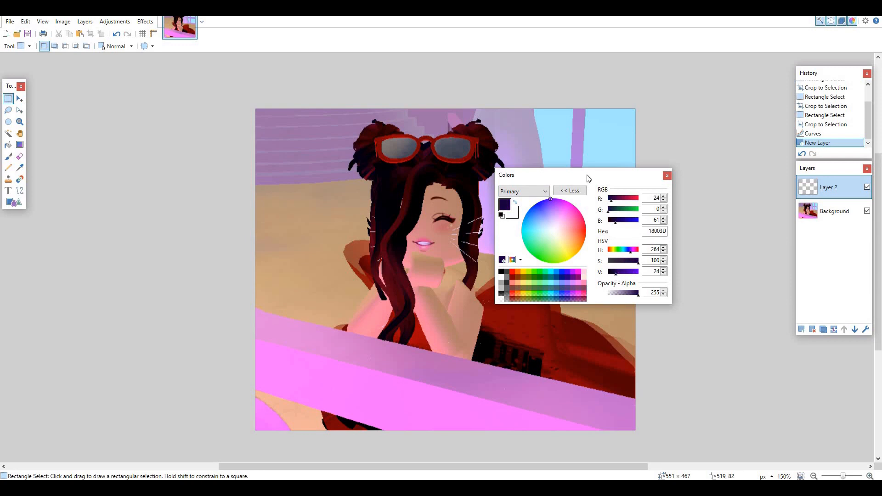
{"action": "left_click_drag", "start_coordinate": [589, 179], "coordinate": [97, 321]}
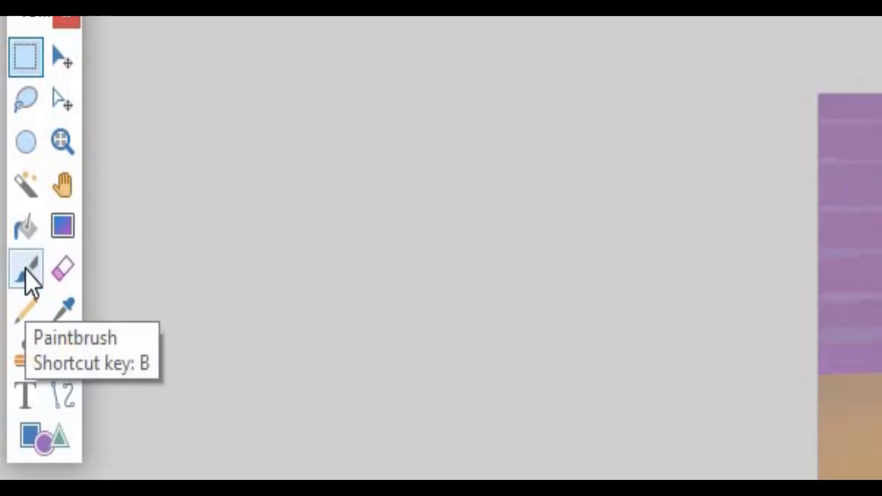
Step: Switch to the Paintbrush and set the brush width to 15
{"action": "left_click", "coordinate": [9, 159]}
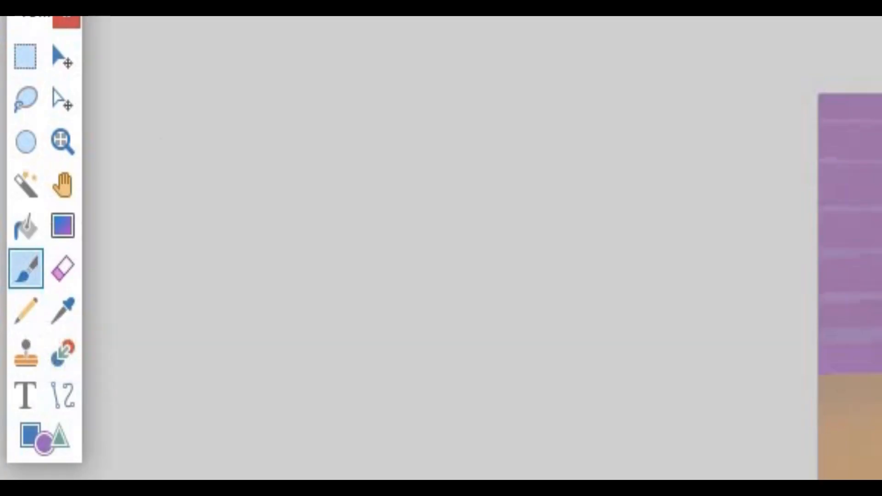
{"action": "left_click", "coordinate": [105, 46]}
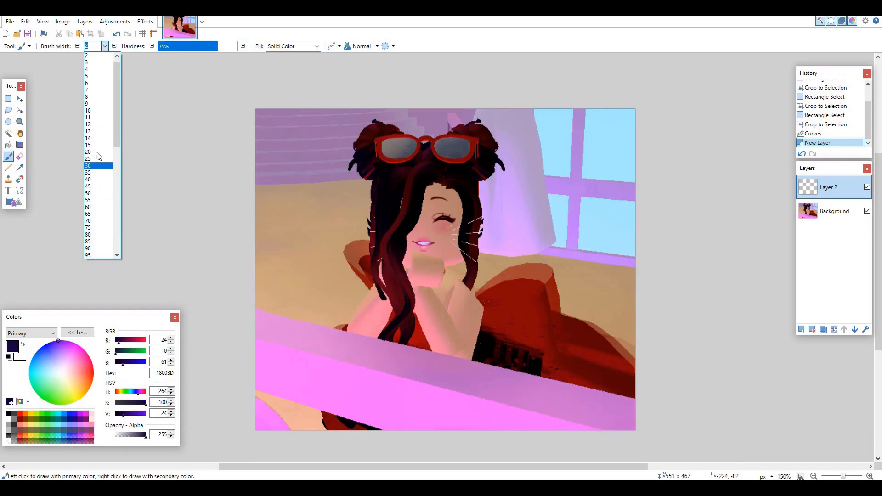
{"action": "left_click", "coordinate": [91, 159]}
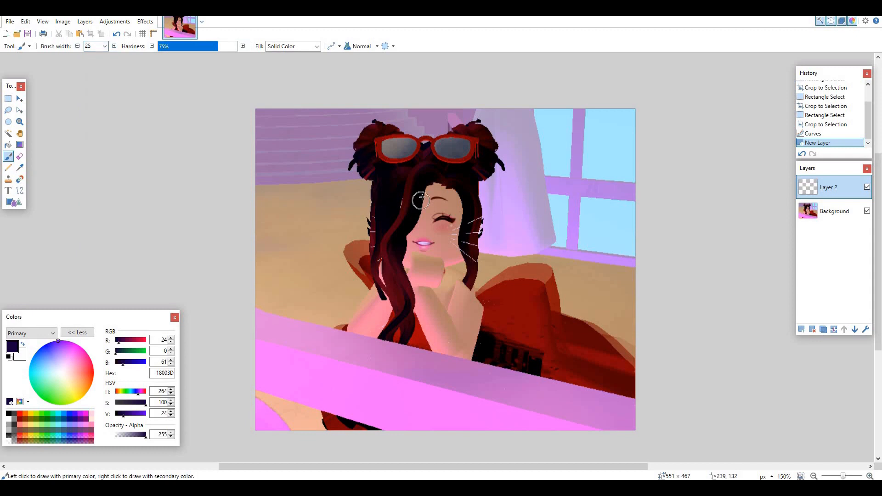
{"action": "left_click", "coordinate": [105, 46]}
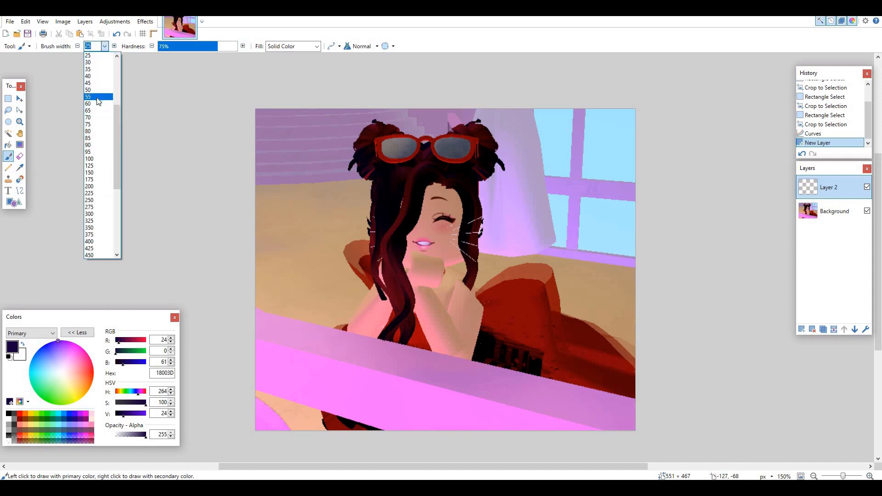
{"action": "left_click", "coordinate": [97, 63]}
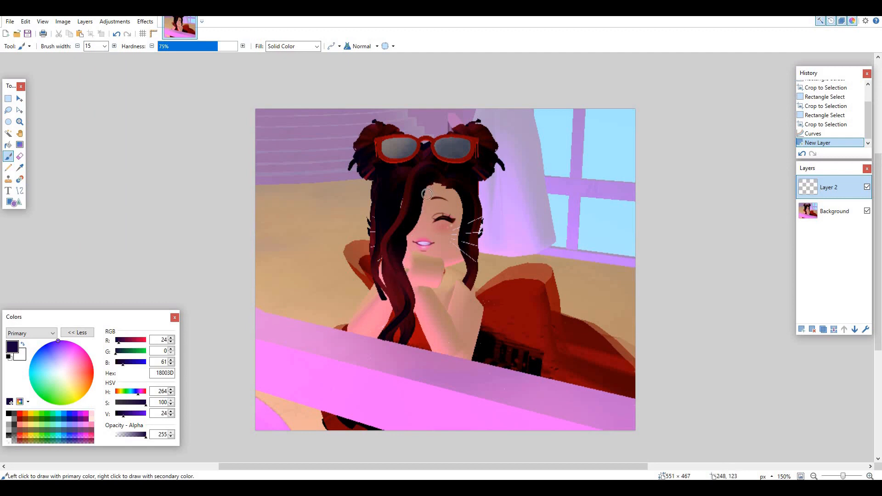
Step: Paint dark purple shadow strokes on Layer 2 along the face edge, arms, hands, hair, buns and red dress
{"action": "mouse_move", "coordinate": [427, 193]}
{"action": "left_mouse_down"}
{"action": "mouse_move", "coordinate": [461, 200]}
{"action": "mouse_move", "coordinate": [462, 258]}
{"action": "left_mouse_up"}
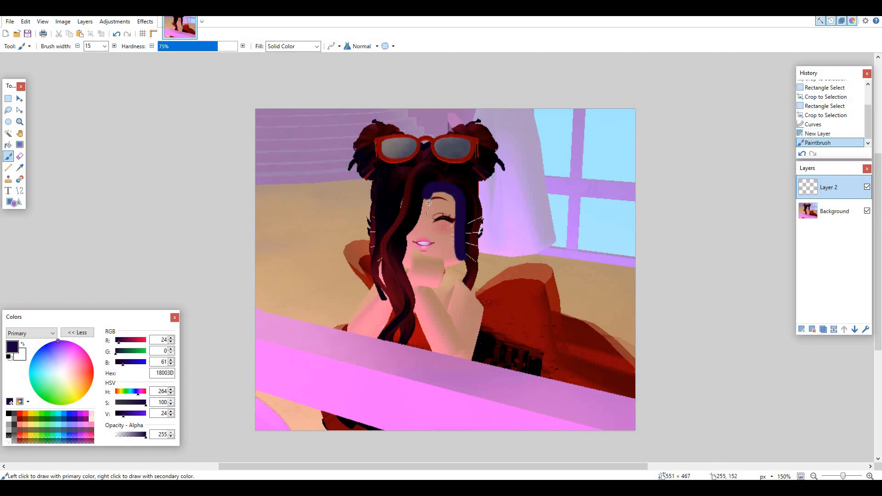
{"action": "left_click_drag", "start_coordinate": [425, 199], "coordinate": [403, 268]}
{"action": "mouse_move", "coordinate": [448, 312]}
{"action": "left_mouse_down"}
{"action": "mouse_move", "coordinate": [442, 297]}
{"action": "mouse_move", "coordinate": [464, 278]}
{"action": "left_mouse_up"}
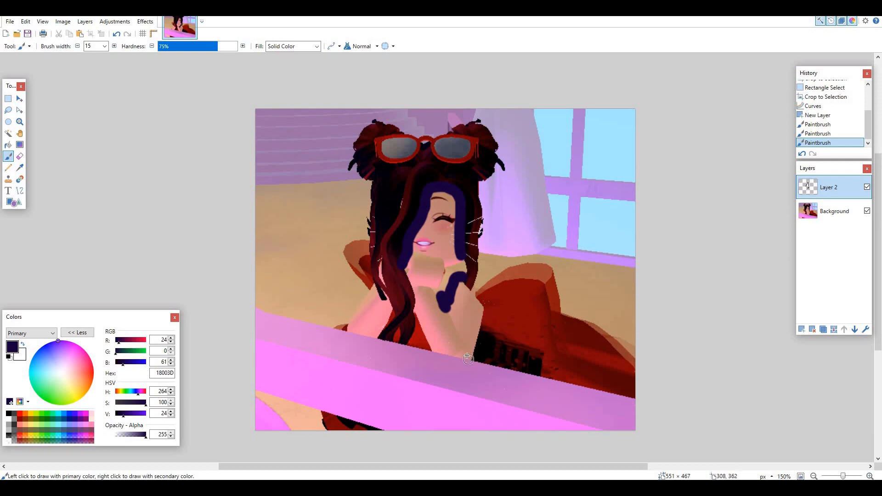
{"action": "left_click_drag", "start_coordinate": [466, 357], "coordinate": [475, 298]}
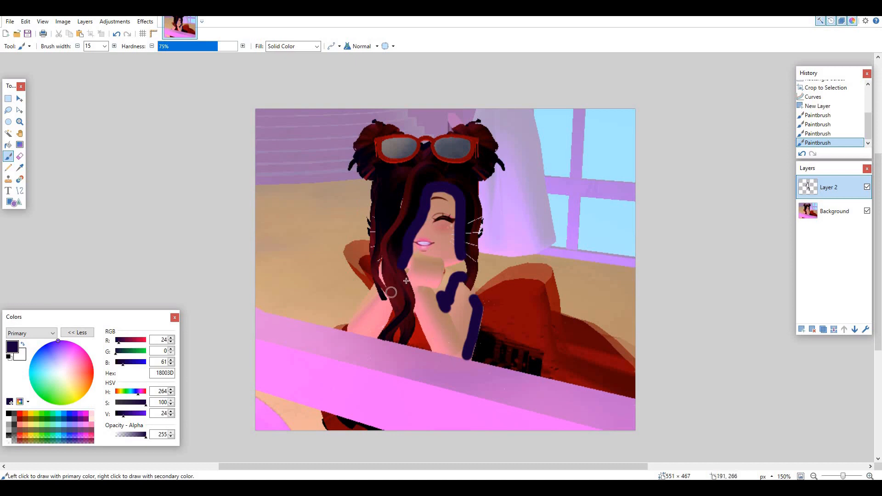
{"action": "left_click_drag", "start_coordinate": [374, 287], "coordinate": [349, 330]}
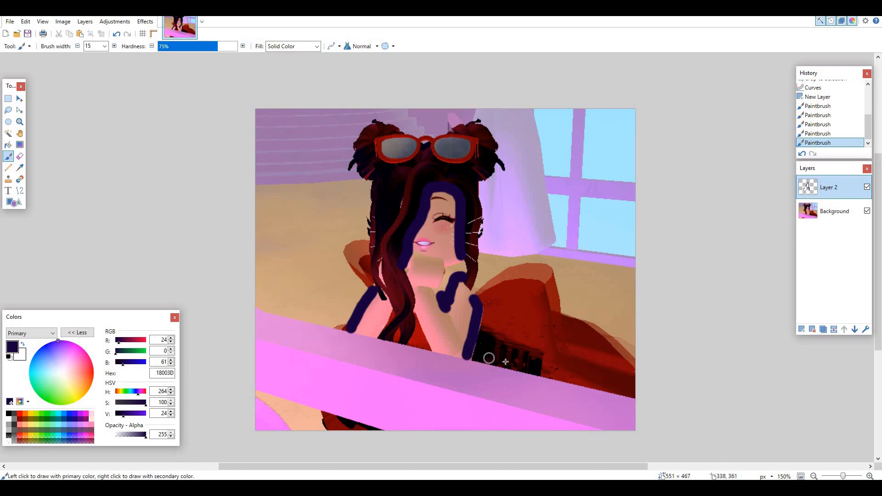
{"action": "left_click_drag", "start_coordinate": [500, 360], "coordinate": [582, 376]}
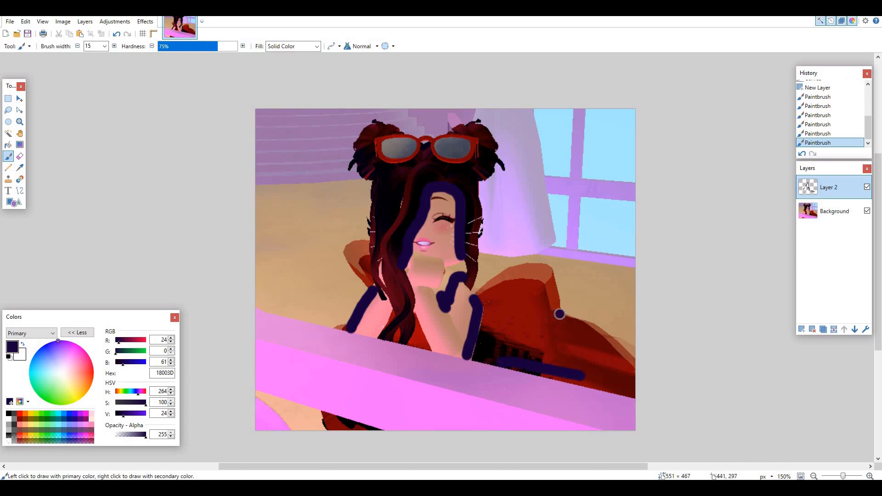
{"action": "left_click_drag", "start_coordinate": [559, 313], "coordinate": [570, 368]}
{"action": "left_click_drag", "start_coordinate": [579, 374], "coordinate": [634, 392]}
{"action": "left_click_drag", "start_coordinate": [596, 329], "coordinate": [631, 377]}
{"action": "mouse_move", "coordinate": [398, 189]}
{"action": "left_mouse_down"}
{"action": "mouse_move", "coordinate": [381, 233]}
{"action": "mouse_move", "coordinate": [385, 288]}
{"action": "left_mouse_up"}
{"action": "left_click_drag", "start_coordinate": [361, 149], "coordinate": [377, 173]}
{"action": "left_click_drag", "start_coordinate": [481, 142], "coordinate": [472, 173]}
{"action": "left_click_drag", "start_coordinate": [462, 275], "coordinate": [443, 273]}
{"action": "left_click_drag", "start_coordinate": [436, 267], "coordinate": [435, 283]}
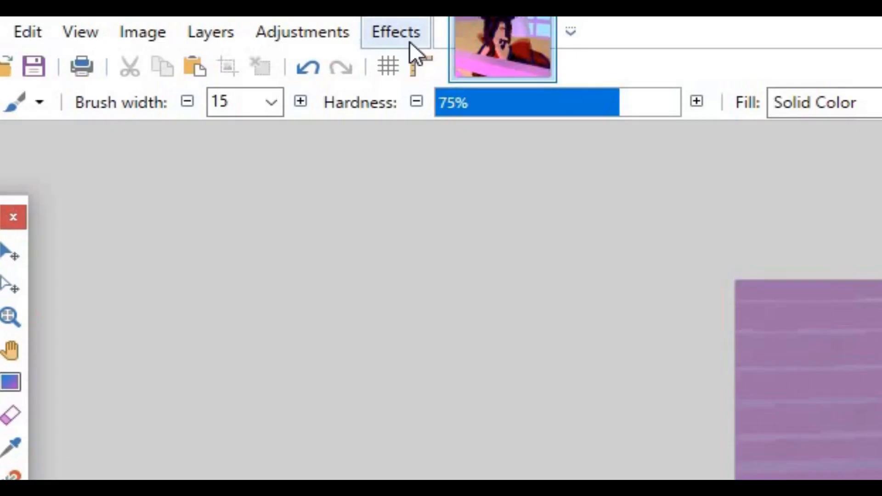
Step: Soften the purple strokes on Layer 2 with a Gaussian Blur of radius 27
{"action": "left_click", "coordinate": [150, 24]}
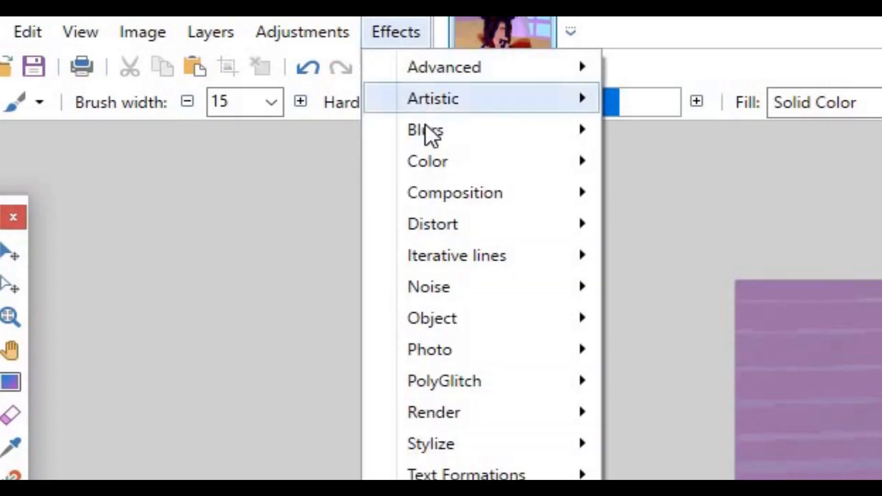
{"action": "mouse_move", "coordinate": [429, 134]}
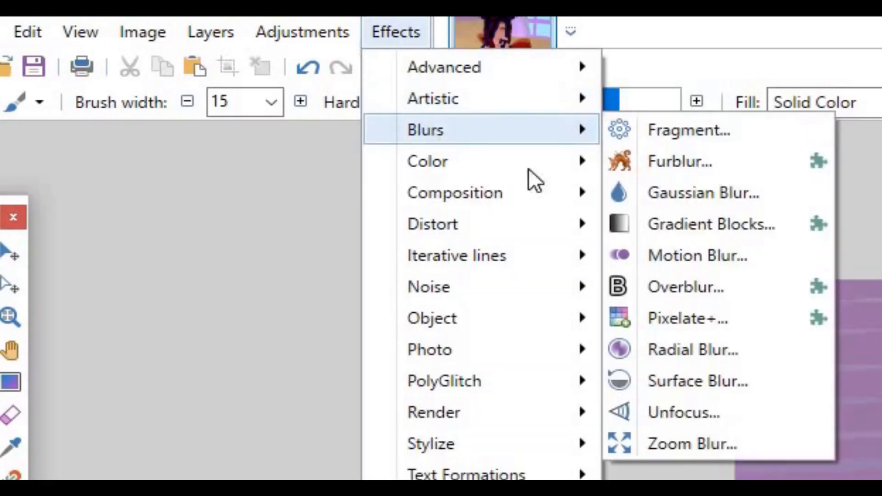
{"action": "left_click", "coordinate": [687, 211]}
{"action": "left_click_drag", "start_coordinate": [423, 220], "coordinate": [661, 198]}
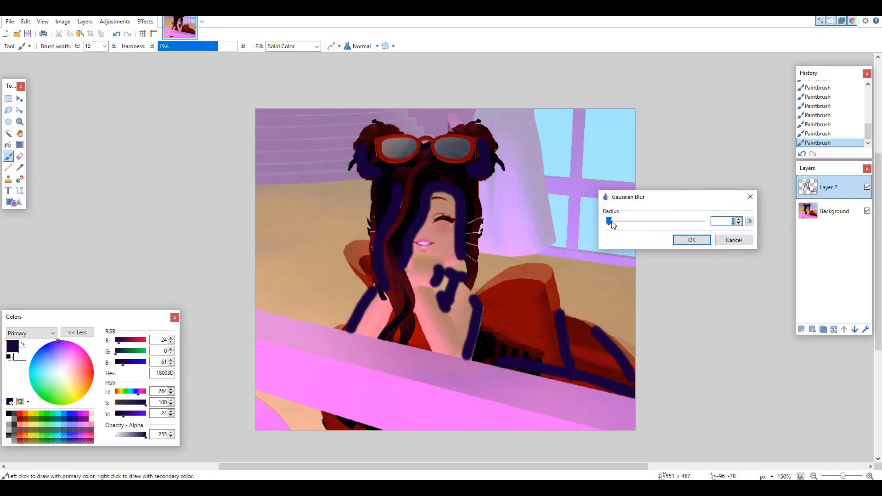
{"action": "left_click_drag", "start_coordinate": [610, 222], "coordinate": [618, 215]}
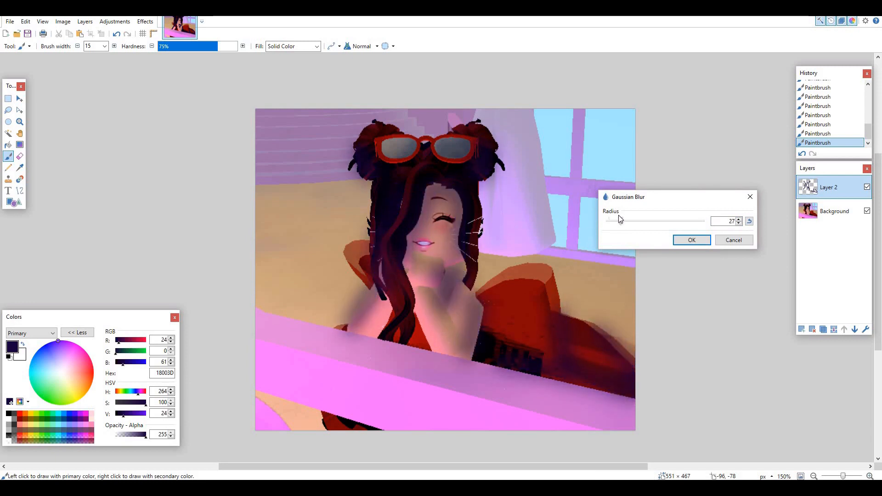
{"action": "left_click", "coordinate": [702, 239]}
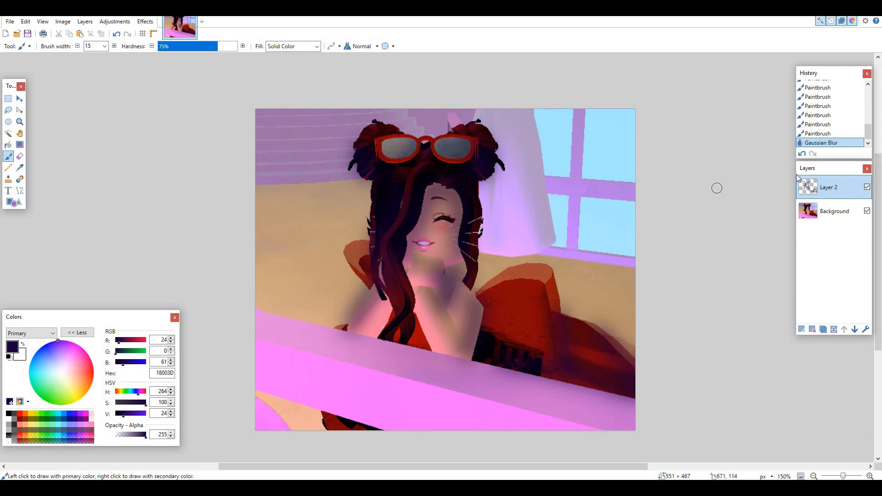
Step: Open the properties of Layer 2 and place the dialog clear of the avatar's face
{"action": "left_click_drag", "start_coordinate": [803, 171], "coordinate": [662, 173]}
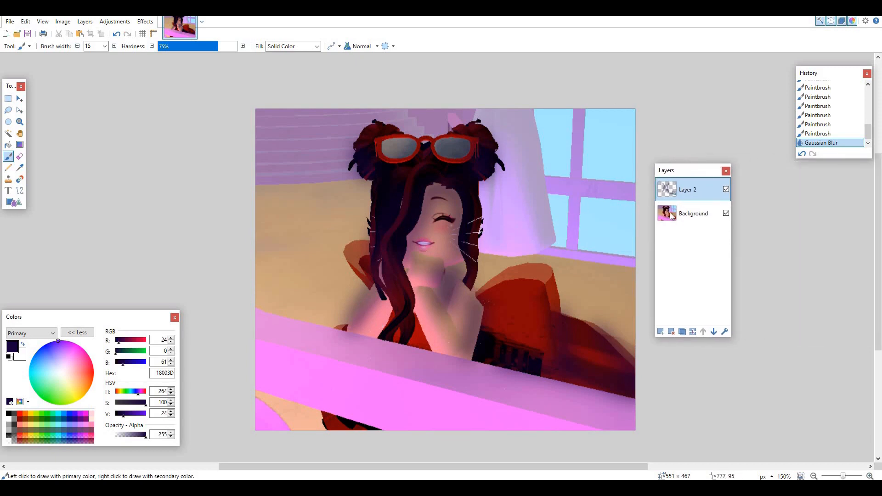
{"action": "double_click", "coordinate": [681, 189]}
{"action": "left_click_drag", "start_coordinate": [459, 197], "coordinate": [573, 165]}
Step: Try the Overlay, Screen, Glow, Reflect and Normal blend modes on Layer 2
{"action": "left_click", "coordinate": [549, 219]}
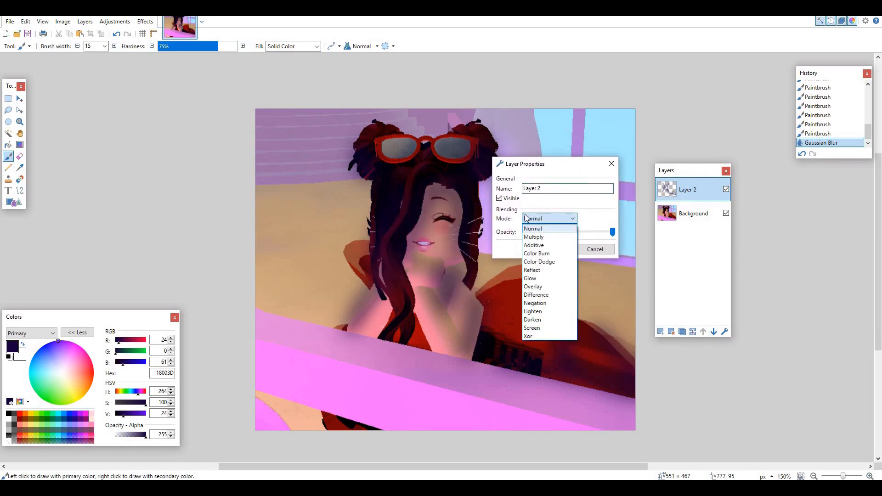
{"action": "left_click", "coordinate": [537, 286]}
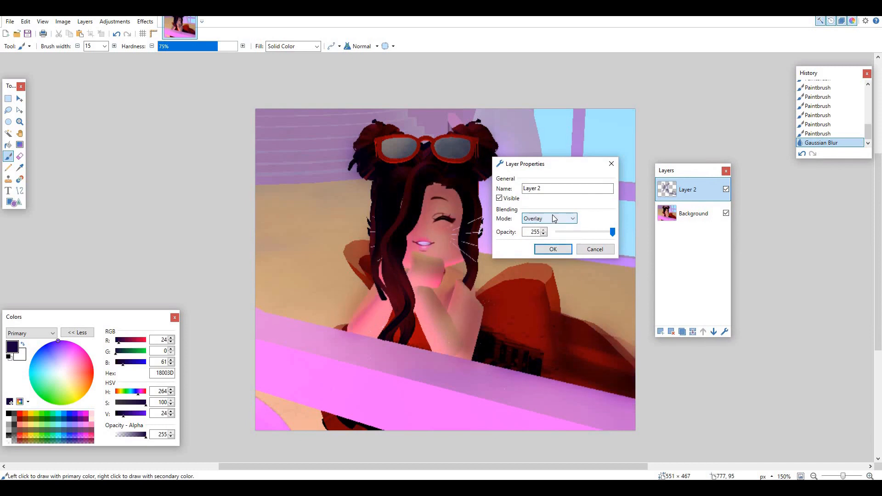
{"action": "left_click", "coordinate": [551, 218]}
{"action": "left_click", "coordinate": [543, 327]}
{"action": "left_click", "coordinate": [549, 219]}
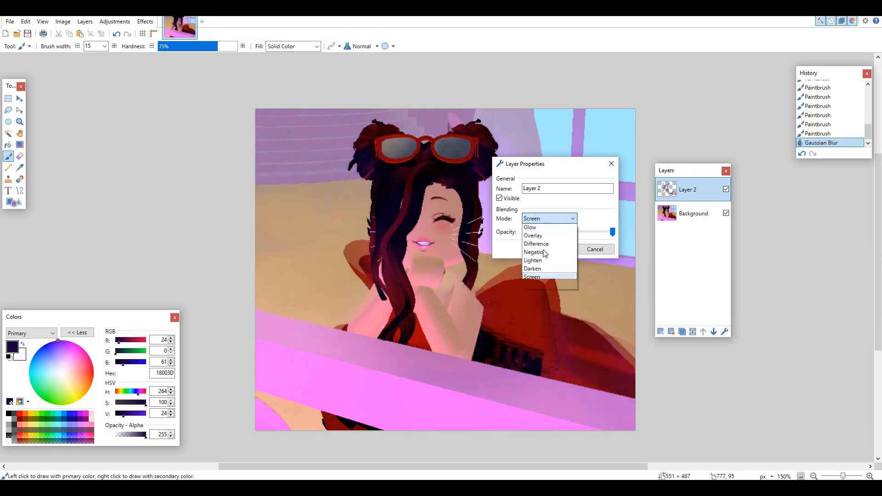
{"action": "left_click", "coordinate": [540, 270]}
{"action": "left_click", "coordinate": [551, 219]}
{"action": "left_click", "coordinate": [532, 278]}
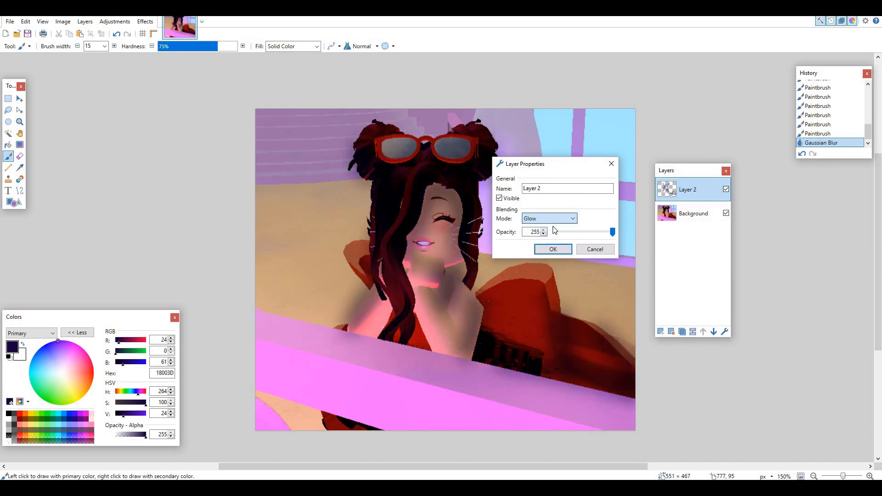
{"action": "left_click", "coordinate": [553, 220]}
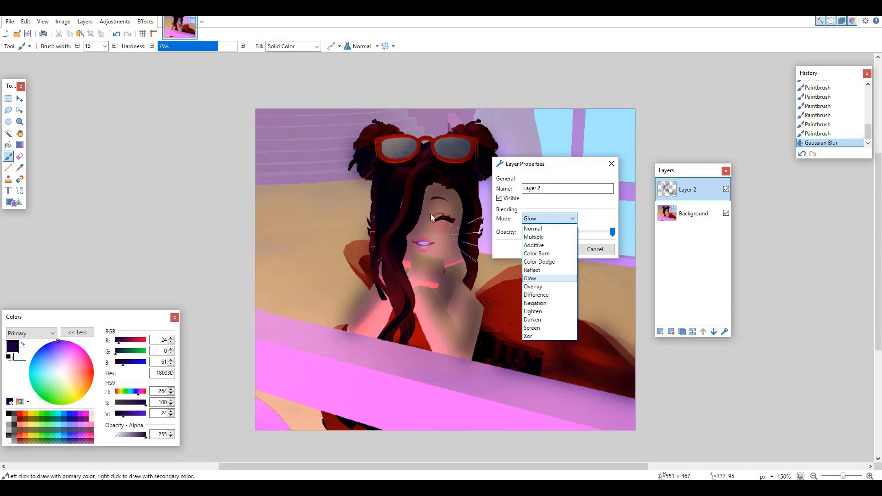
{"action": "left_click", "coordinate": [531, 270]}
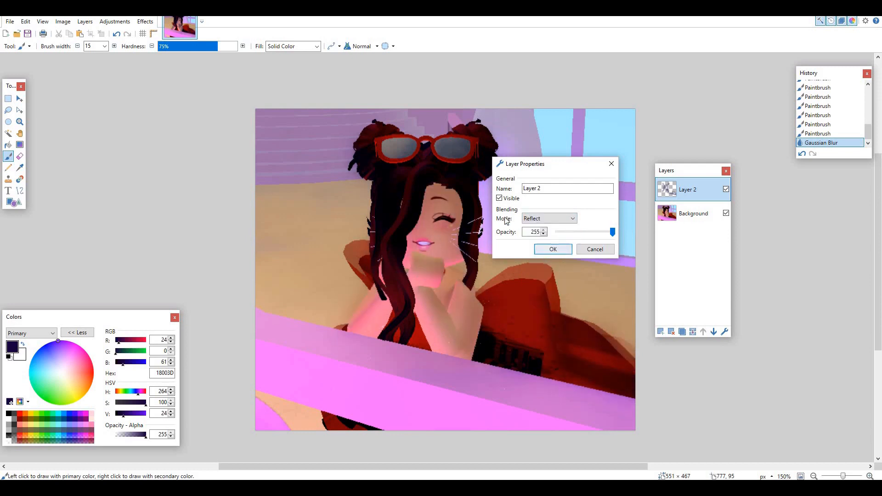
{"action": "left_click", "coordinate": [548, 219]}
{"action": "left_click", "coordinate": [544, 228]}
Step: Set the blend mode of Layer 2 to Reflect at full opacity
{"action": "left_click", "coordinate": [549, 219]}
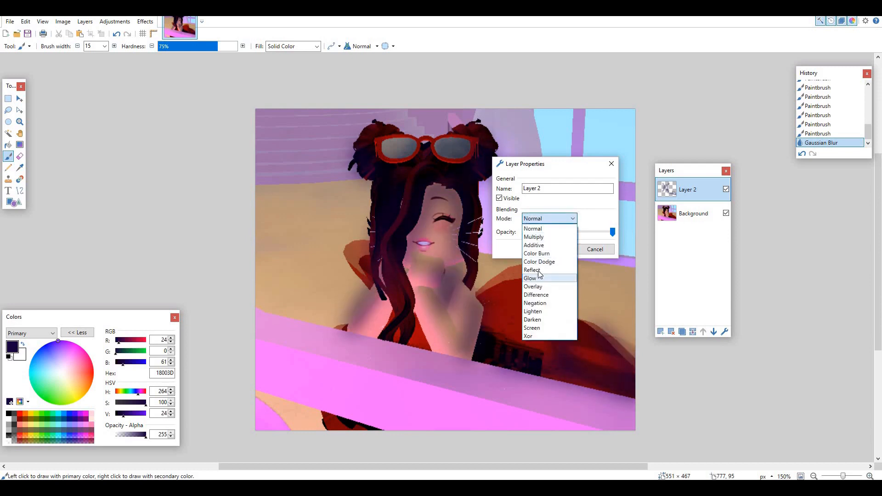
{"action": "left_click", "coordinate": [538, 271]}
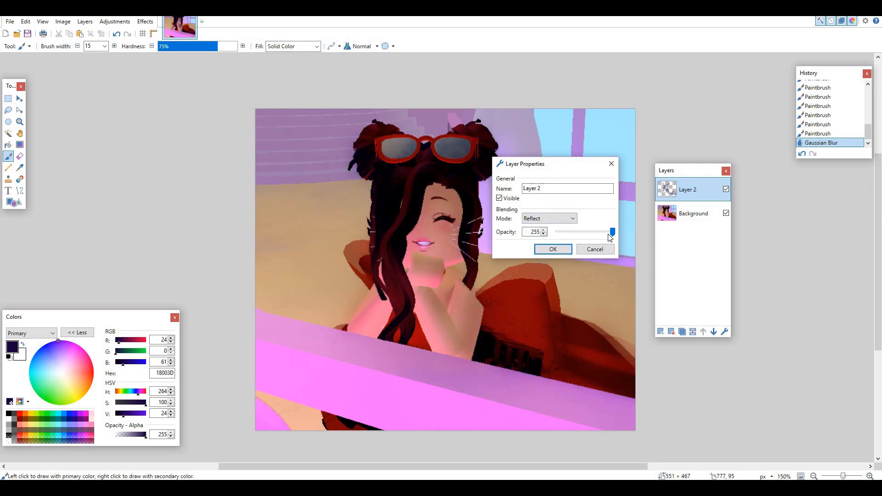
{"action": "left_click", "coordinate": [553, 249]}
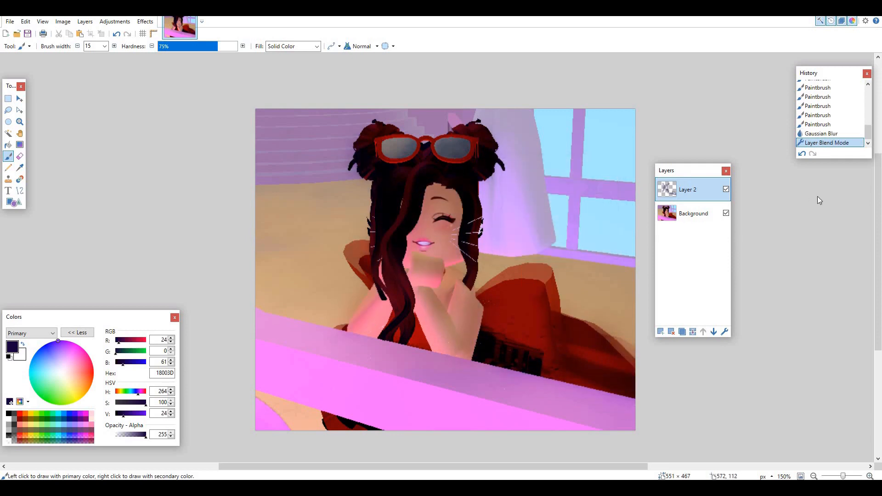
Step: Add a new layer above Layer 2 and set the primary color to dark brown, hex 2D1F00
{"action": "left_click_drag", "start_coordinate": [681, 174], "coordinate": [822, 180]}
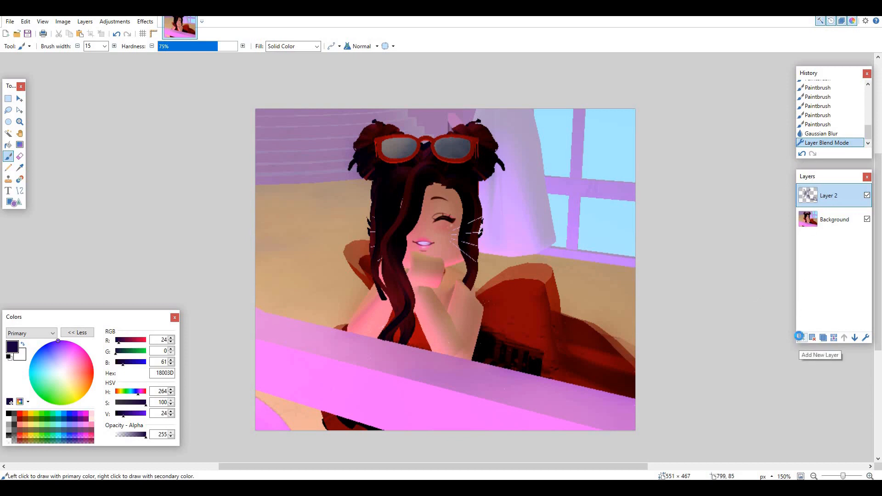
{"action": "left_click", "coordinate": [802, 338]}
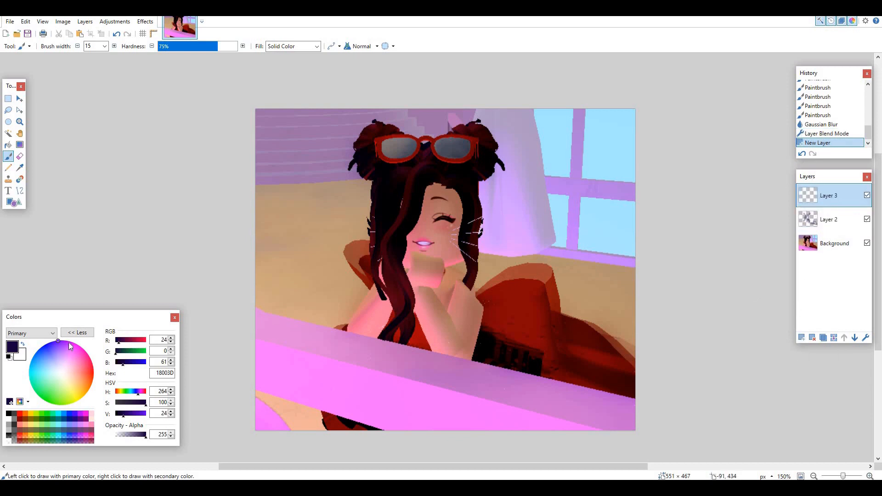
{"action": "mouse_move", "coordinate": [68, 342]}
{"action": "left_mouse_down"}
{"action": "mouse_move", "coordinate": [99, 354]}
{"action": "mouse_move", "coordinate": [109, 393]}
{"action": "mouse_move", "coordinate": [101, 404]}
{"action": "mouse_move", "coordinate": [112, 411]}
{"action": "left_mouse_up"}
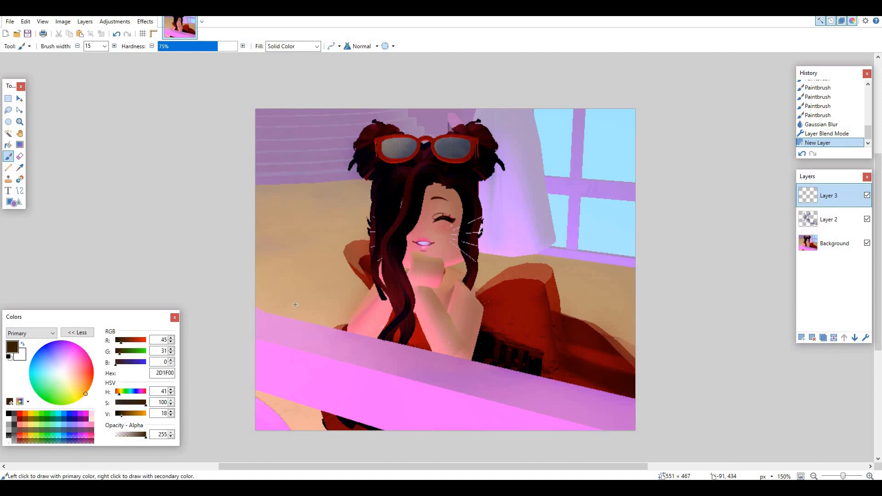
Step: Paint dark brown shadow strokes on Layer 3 along the face edge, buns, arms, hands, dress and hair ends
{"action": "left_click_drag", "start_coordinate": [427, 189], "coordinate": [405, 264]}
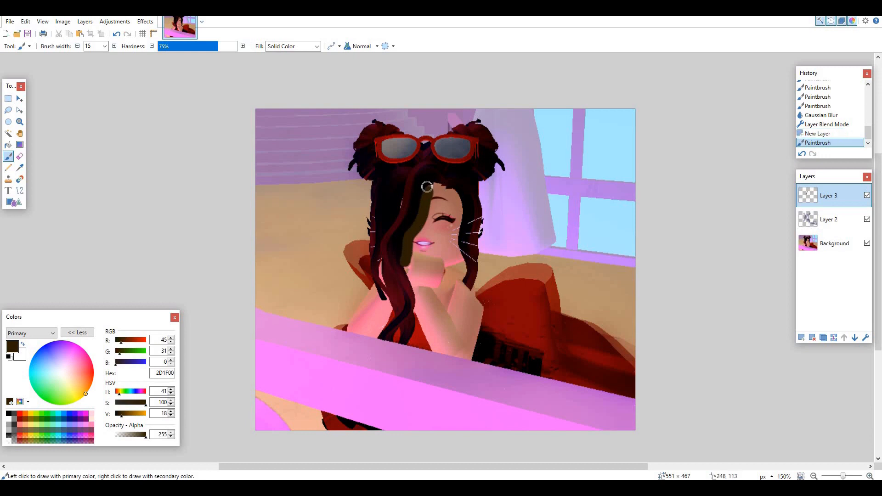
{"action": "mouse_move", "coordinate": [426, 187]}
{"action": "left_mouse_down"}
{"action": "mouse_move", "coordinate": [455, 197]}
{"action": "mouse_move", "coordinate": [471, 262]}
{"action": "left_mouse_up"}
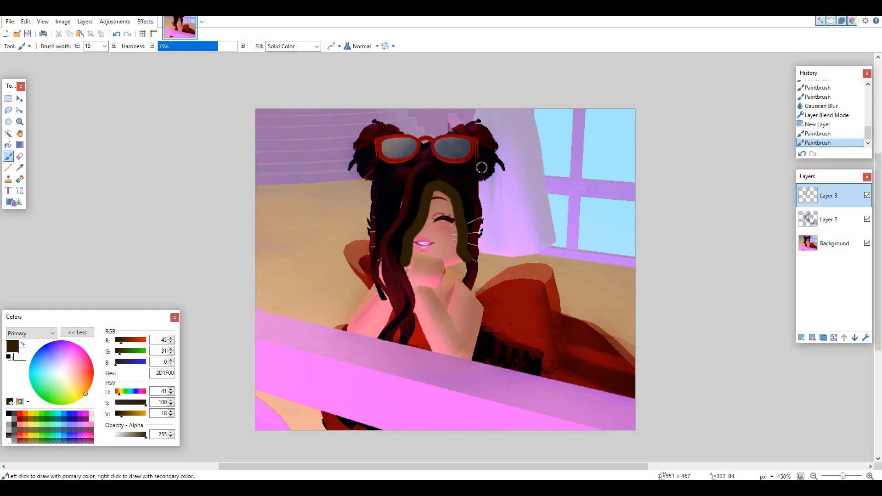
{"action": "mouse_move", "coordinate": [482, 167]}
{"action": "left_mouse_down"}
{"action": "mouse_move", "coordinate": [485, 147]}
{"action": "mouse_move", "coordinate": [482, 171]}
{"action": "left_mouse_up"}
{"action": "mouse_move", "coordinate": [360, 159]}
{"action": "left_mouse_down"}
{"action": "mouse_move", "coordinate": [374, 167]}
{"action": "mouse_move", "coordinate": [371, 176]}
{"action": "left_mouse_up"}
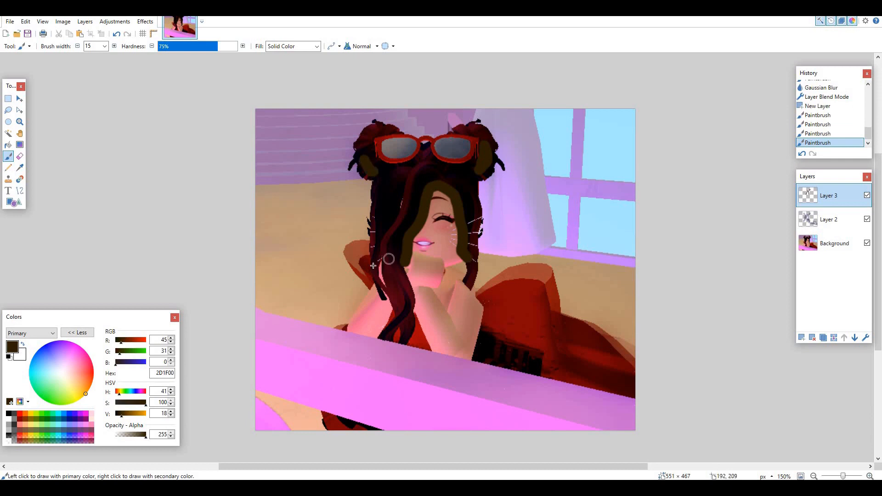
{"action": "left_click_drag", "start_coordinate": [380, 287], "coordinate": [358, 332]}
{"action": "mouse_move", "coordinate": [435, 293]}
{"action": "left_mouse_down"}
{"action": "mouse_move", "coordinate": [450, 310]}
{"action": "mouse_move", "coordinate": [454, 270]}
{"action": "left_mouse_up"}
{"action": "left_click_drag", "start_coordinate": [481, 310], "coordinate": [473, 358]}
{"action": "mouse_move", "coordinate": [550, 374]}
{"action": "left_mouse_down"}
{"action": "mouse_move", "coordinate": [617, 389]}
{"action": "mouse_move", "coordinate": [565, 376]}
{"action": "mouse_move", "coordinate": [558, 315]}
{"action": "mouse_move", "coordinate": [570, 374]}
{"action": "mouse_move", "coordinate": [542, 374]}
{"action": "left_mouse_up"}
{"action": "mouse_move", "coordinate": [389, 330]}
{"action": "left_mouse_down"}
{"action": "mouse_move", "coordinate": [425, 346]}
{"action": "mouse_move", "coordinate": [414, 318]}
{"action": "left_mouse_up"}
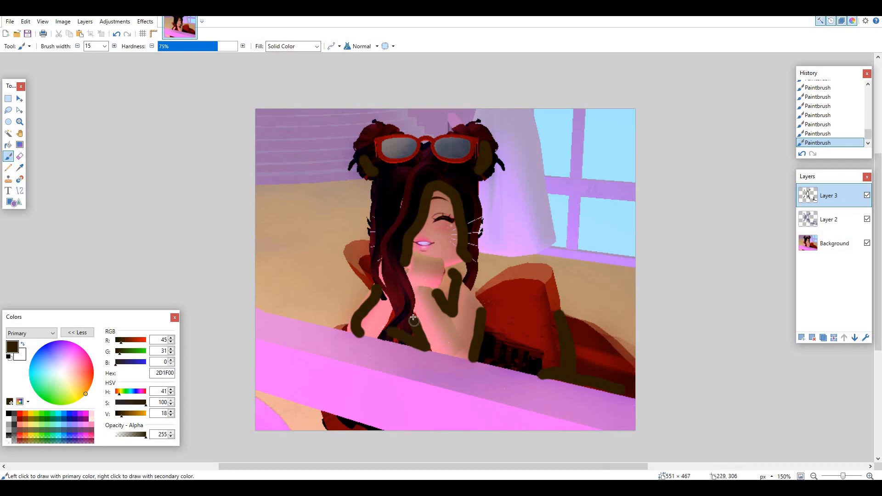
Step: Soften the brown strokes on Layer 3 with a Gaussian Blur of radius 26
{"action": "left_click", "coordinate": [142, 23]}
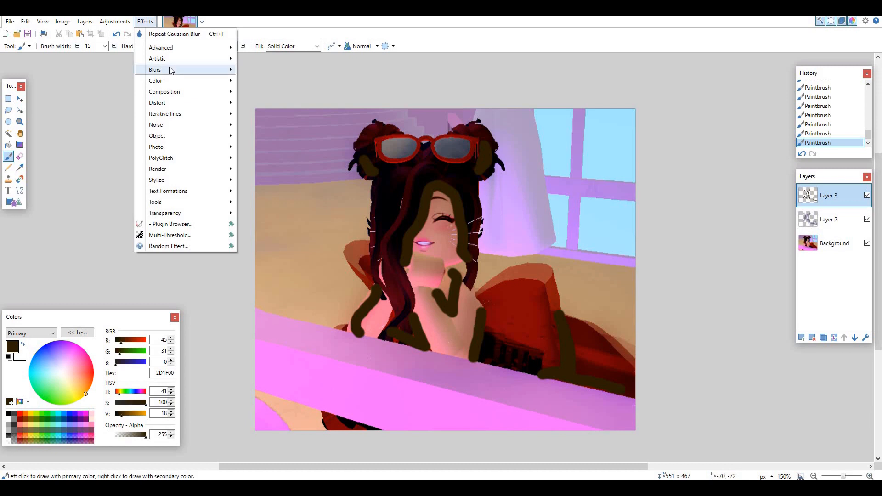
{"action": "mouse_move", "coordinate": [171, 70]}
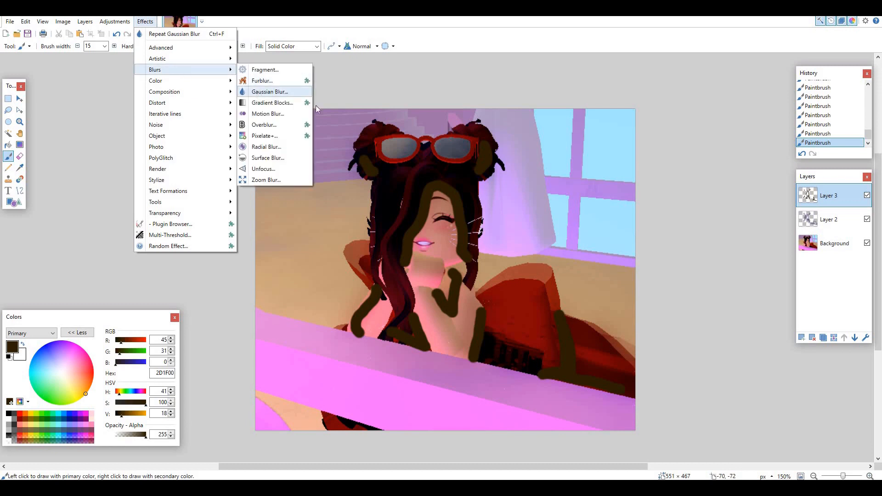
{"action": "left_click", "coordinate": [269, 91]}
{"action": "left_click_drag", "start_coordinate": [451, 221], "coordinate": [623, 219]}
{"action": "left_click_drag", "start_coordinate": [545, 242], "coordinate": [556, 243]}
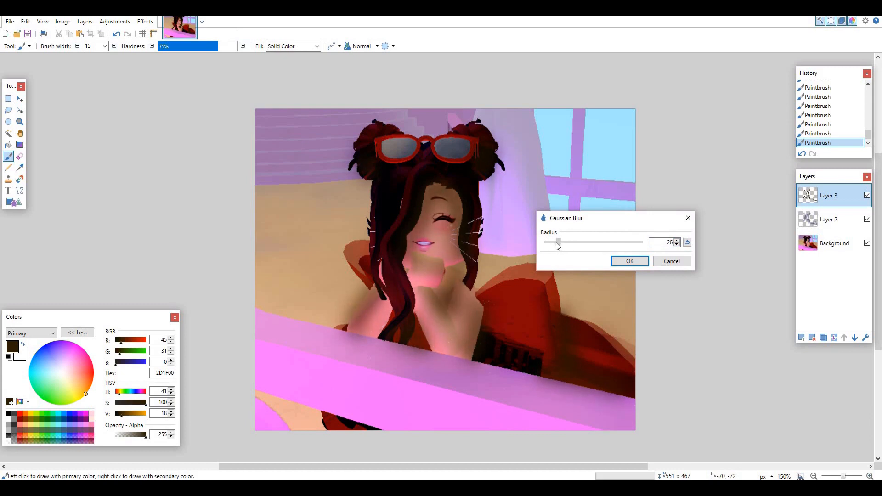
{"action": "left_click", "coordinate": [615, 261]}
Step: Try the Overlay, Color Dodge and Glow blend modes on Layer 3, ending on Normal
{"action": "double_click", "coordinate": [816, 197]}
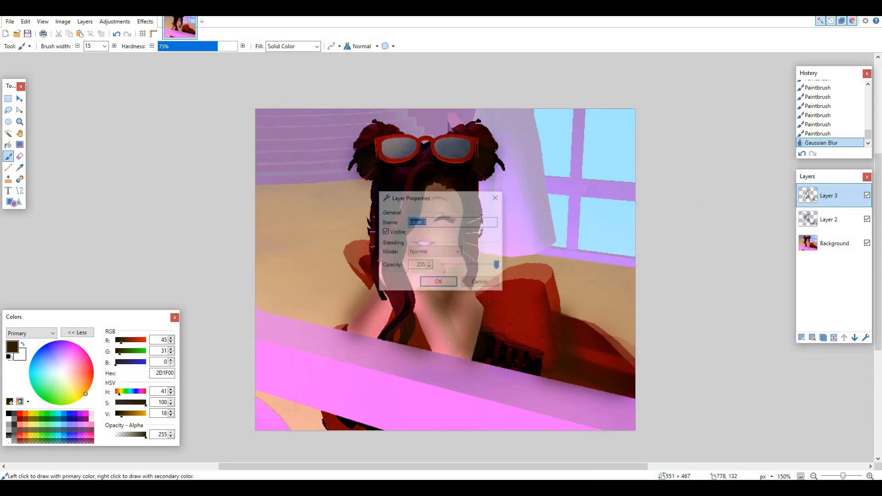
{"action": "left_click", "coordinate": [595, 230]}
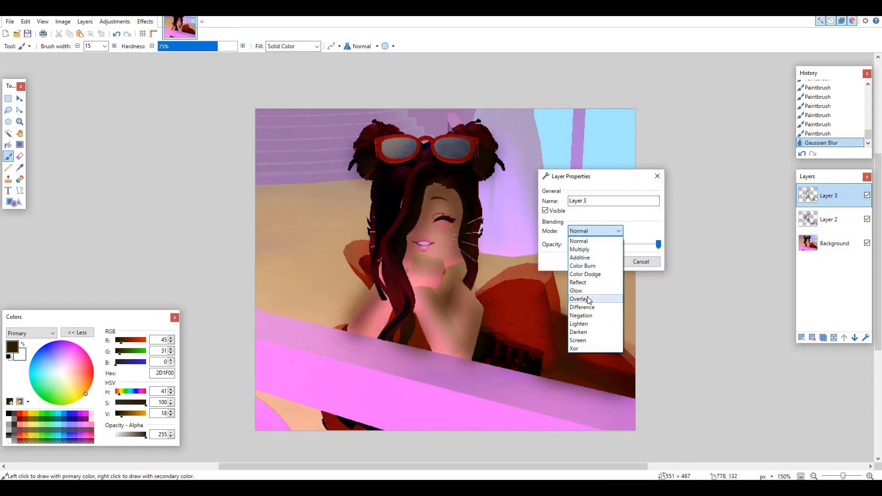
{"action": "left_click", "coordinate": [589, 299]}
{"action": "left_click", "coordinate": [594, 231]}
{"action": "left_click", "coordinate": [585, 274]}
{"action": "left_click", "coordinate": [595, 231]}
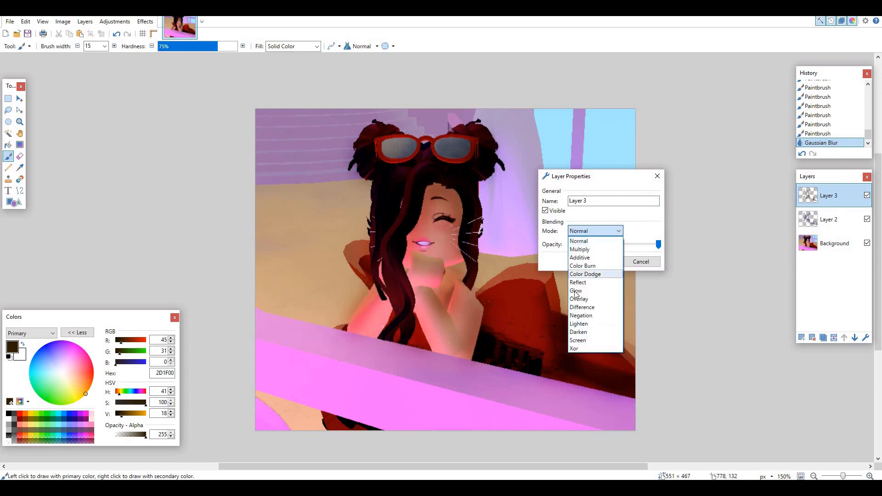
{"action": "left_click", "coordinate": [575, 291]}
{"action": "left_click", "coordinate": [594, 231]}
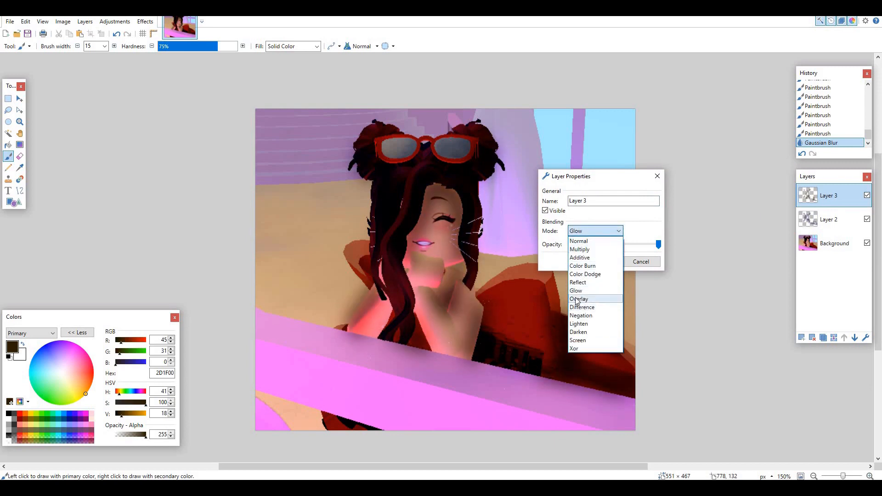
{"action": "left_click", "coordinate": [579, 241]}
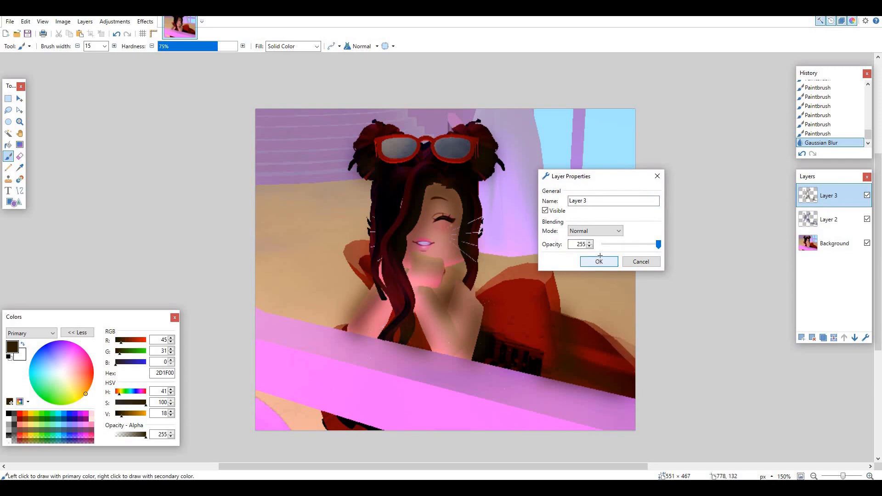
{"action": "left_click", "coordinate": [597, 262]}
Step: Hide and show Layer 3 and Layer 2 to compare the image with and without the blurred shadows
{"action": "left_click", "coordinate": [867, 196]}
{"action": "left_click", "coordinate": [867, 196]}
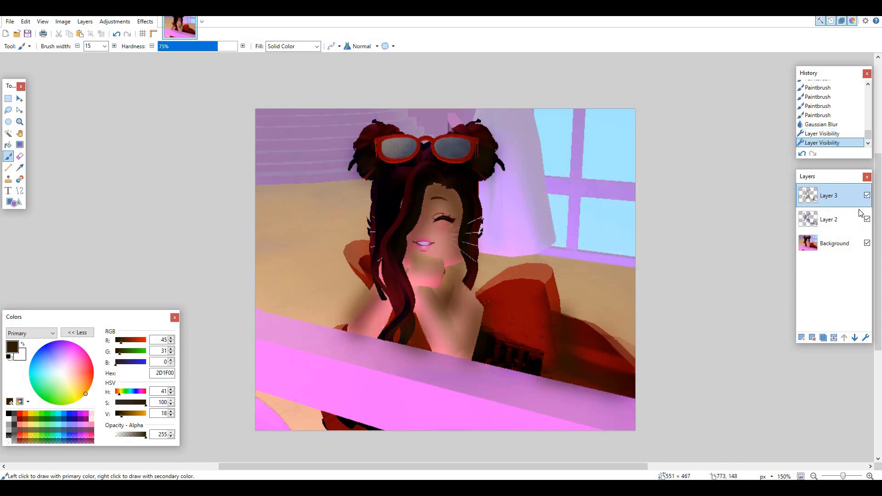
{"action": "left_click", "coordinate": [867, 196]}
{"action": "left_click", "coordinate": [867, 220]}
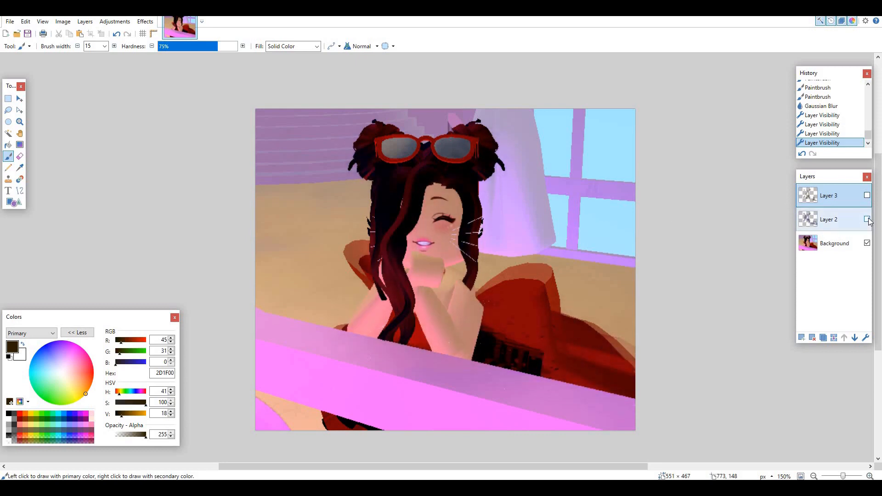
{"action": "left_click", "coordinate": [867, 219]}
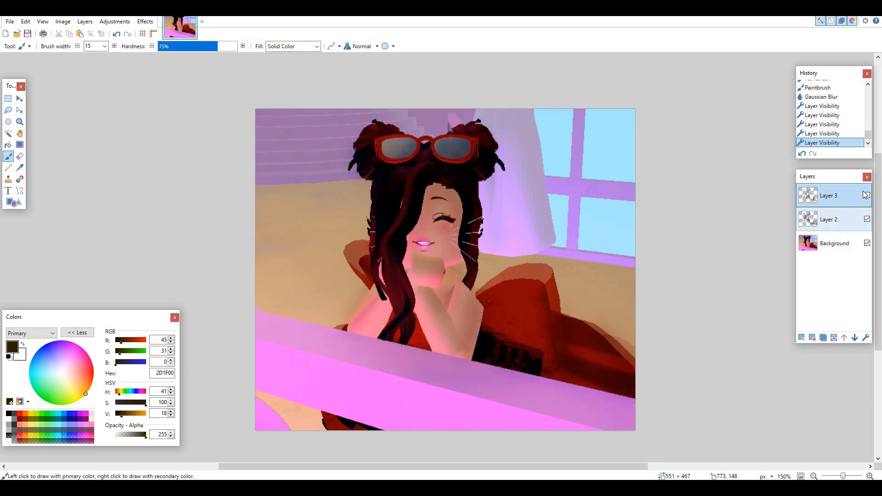
{"action": "left_click", "coordinate": [867, 196]}
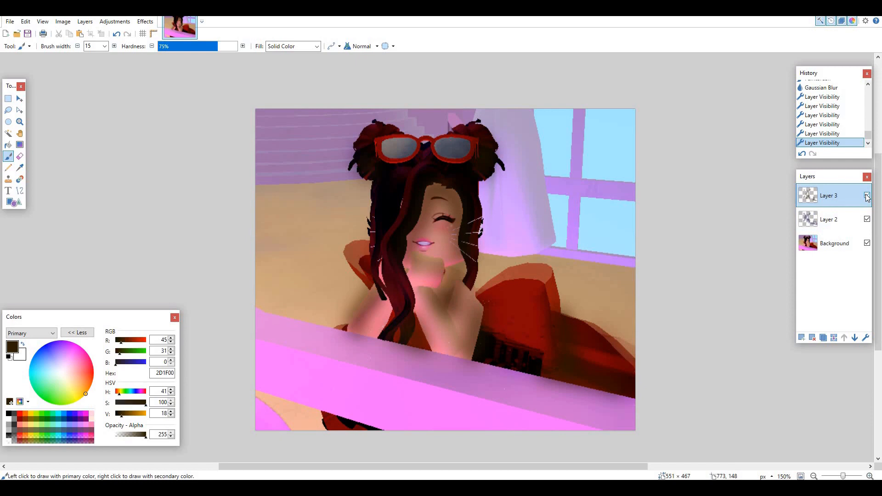
Step: Lower the opacity of Layer 3 to 131, keeping the Normal blend mode
{"action": "double_click", "coordinate": [816, 199]}
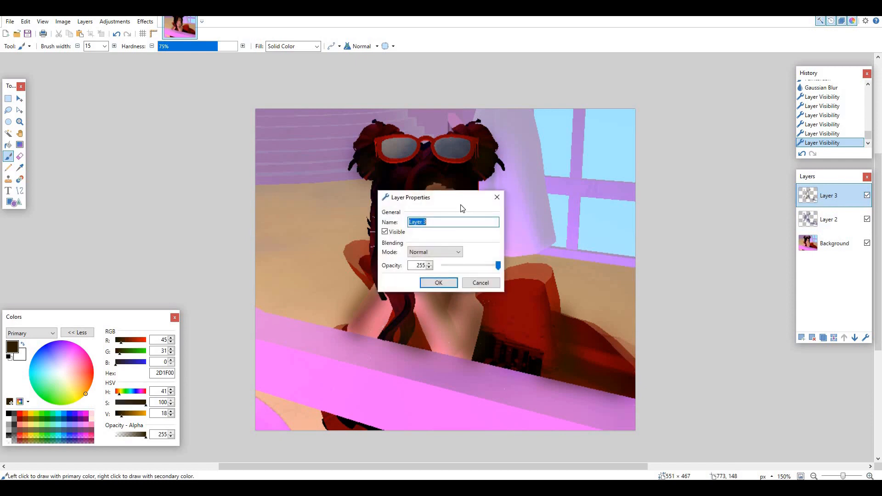
{"action": "key", "text": "Escape"}
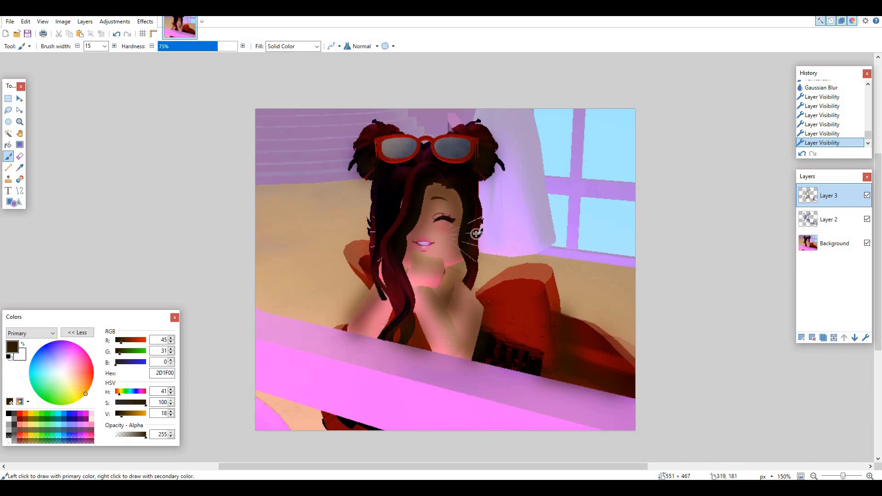
{"action": "double_click", "coordinate": [826, 201]}
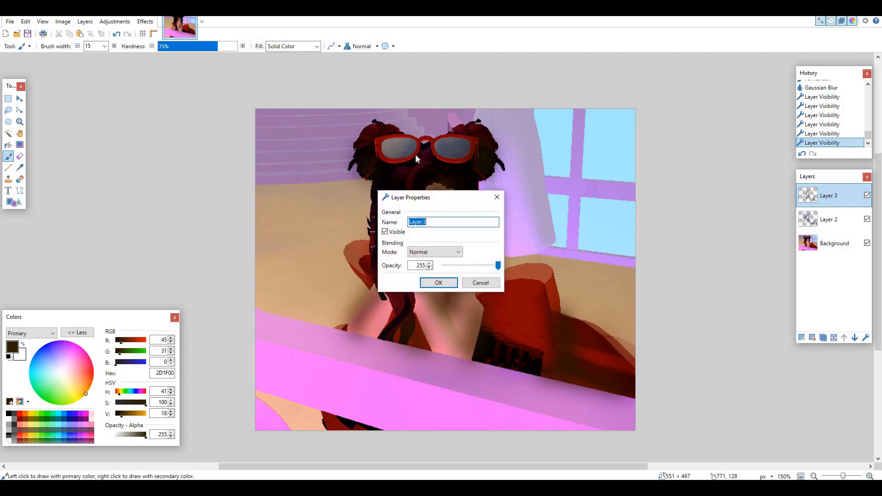
{"action": "left_click_drag", "start_coordinate": [459, 197], "coordinate": [620, 181]}
{"action": "left_click_drag", "start_coordinate": [660, 248], "coordinate": [638, 254]}
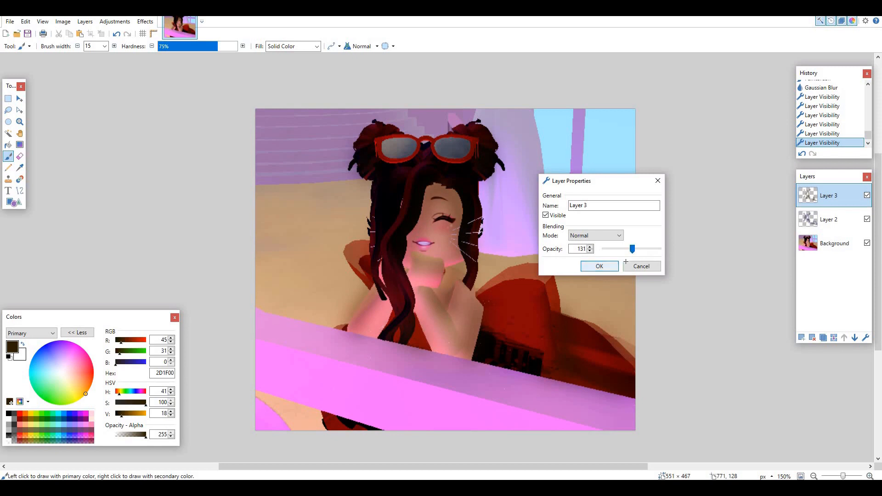
{"action": "left_click", "coordinate": [600, 266]}
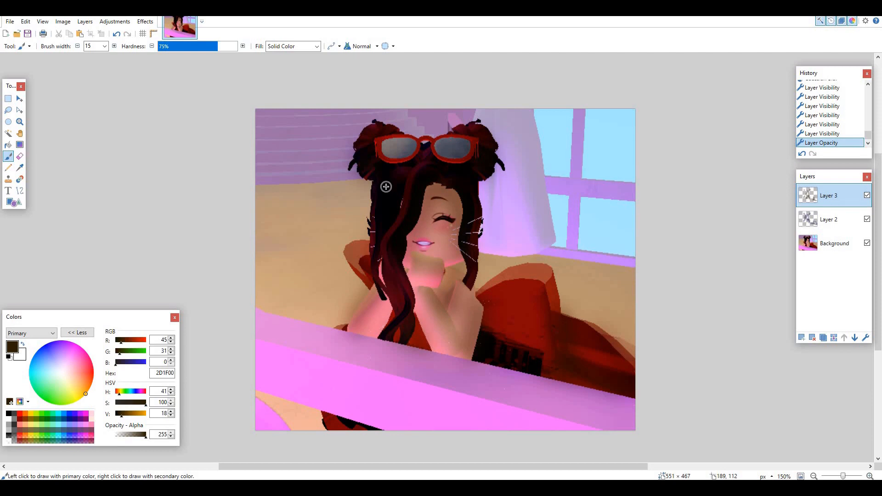
Step: Add a new layer above Layer 3 and set the primary color to peach, hex FFAB9E
{"action": "left_click", "coordinate": [801, 337]}
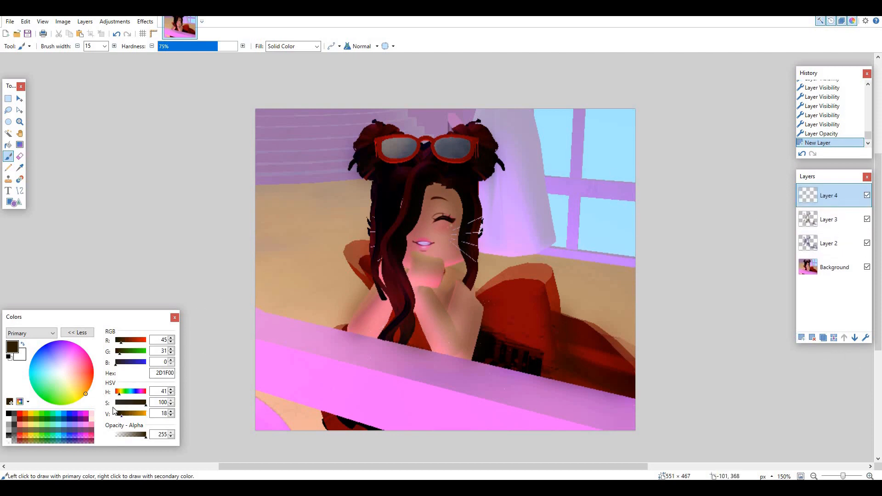
{"action": "left_click_drag", "start_coordinate": [84, 395], "coordinate": [74, 374]}
{"action": "left_click_drag", "start_coordinate": [122, 418], "coordinate": [174, 421]}
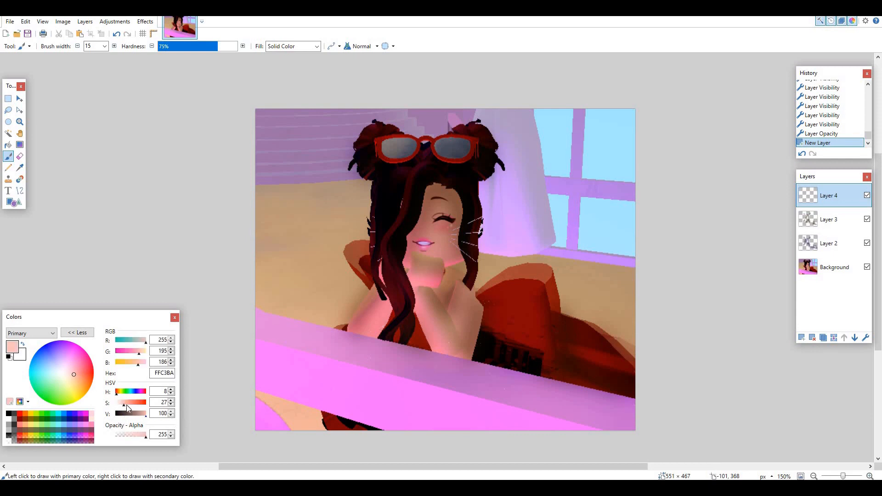
{"action": "left_click_drag", "start_coordinate": [125, 404], "coordinate": [127, 404]}
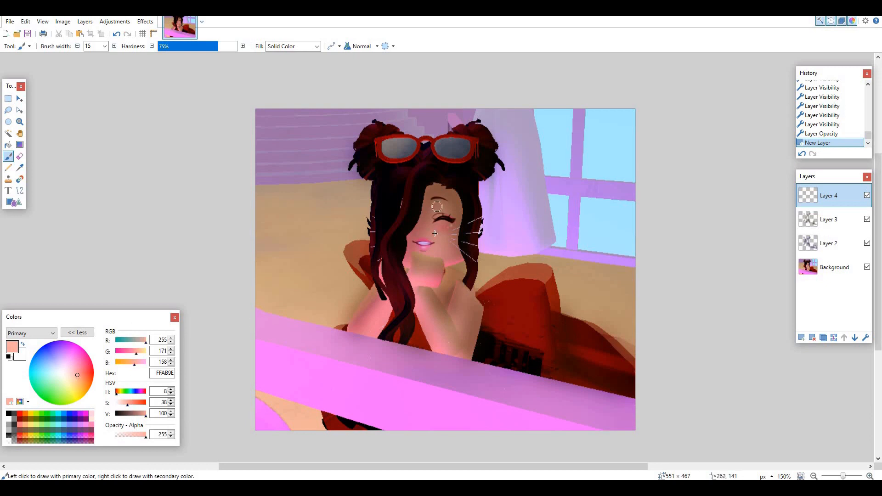
Step: Paint peach highlight strokes on Layer 4 over the nose and cheek, hands, arms, hair strands, sunglass lenses and dress
{"action": "mouse_move", "coordinate": [432, 214]}
{"action": "left_mouse_down"}
{"action": "mouse_move", "coordinate": [429, 245]}
{"action": "mouse_move", "coordinate": [449, 253]}
{"action": "mouse_move", "coordinate": [433, 236]}
{"action": "mouse_move", "coordinate": [434, 251]}
{"action": "mouse_move", "coordinate": [413, 281]}
{"action": "mouse_move", "coordinate": [431, 283]}
{"action": "mouse_move", "coordinate": [415, 298]}
{"action": "mouse_move", "coordinate": [428, 304]}
{"action": "mouse_move", "coordinate": [448, 351]}
{"action": "left_mouse_up"}
{"action": "left_click", "coordinate": [423, 303]}
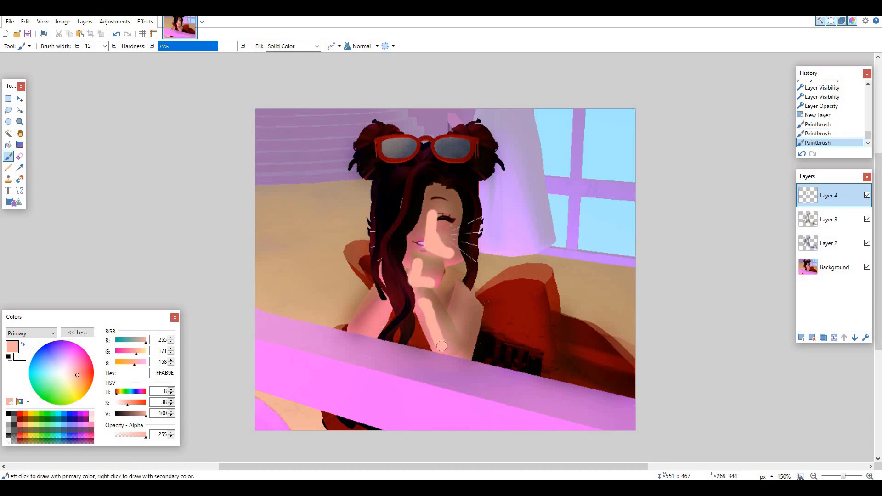
{"action": "left_click_drag", "start_coordinate": [383, 302], "coordinate": [365, 328]}
{"action": "left_click_drag", "start_coordinate": [417, 181], "coordinate": [389, 325]}
{"action": "left_click_drag", "start_coordinate": [393, 188], "coordinate": [387, 230]}
{"action": "left_click_drag", "start_coordinate": [382, 142], "coordinate": [397, 157]}
{"action": "left_click_drag", "start_coordinate": [440, 141], "coordinate": [455, 155]}
{"action": "left_click_drag", "start_coordinate": [460, 302], "coordinate": [456, 321]}
{"action": "left_click_drag", "start_coordinate": [498, 299], "coordinate": [555, 355]}
Step: Soften the peach strokes on Layer 4 with a Gaussian Blur of radius 30
{"action": "left_click", "coordinate": [145, 21]}
{"action": "mouse_move", "coordinate": [161, 70]}
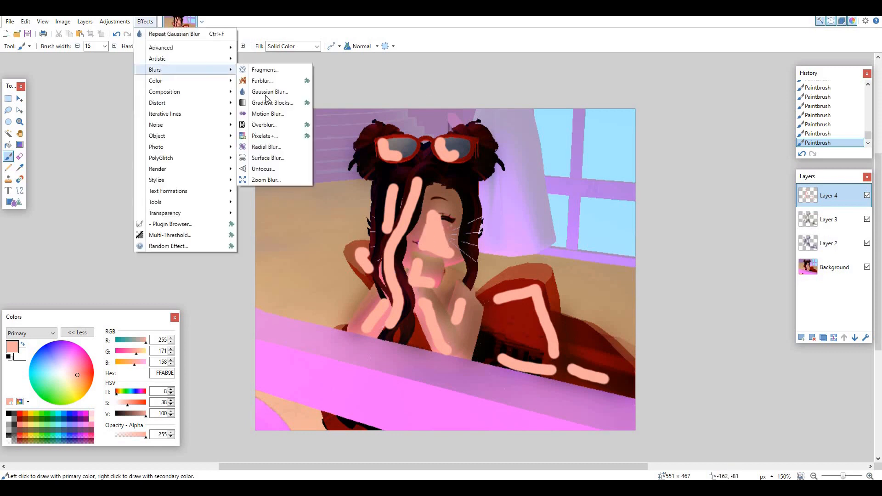
{"action": "left_click", "coordinate": [271, 94]}
{"action": "left_click_drag", "start_coordinate": [448, 222], "coordinate": [604, 229]}
{"action": "left_click_drag", "start_coordinate": [538, 248], "coordinate": [541, 253]}
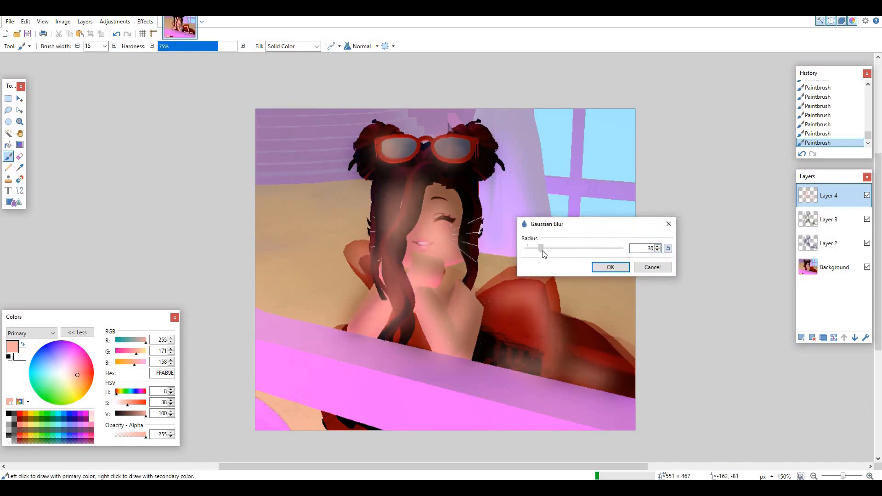
{"action": "left_click", "coordinate": [607, 266]}
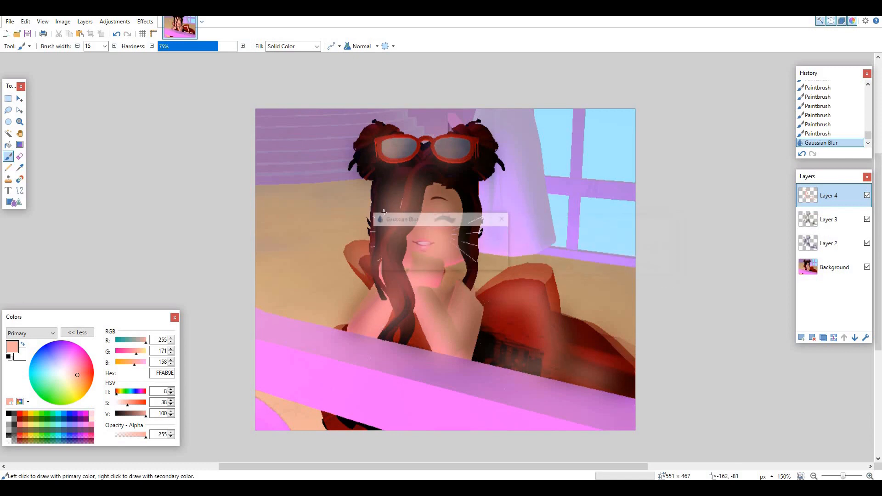
Step: Set Layer 4 to the Overlay blend mode at full opacity after trying Reflect, Glow and Screen
{"action": "double_click", "coordinate": [816, 205]}
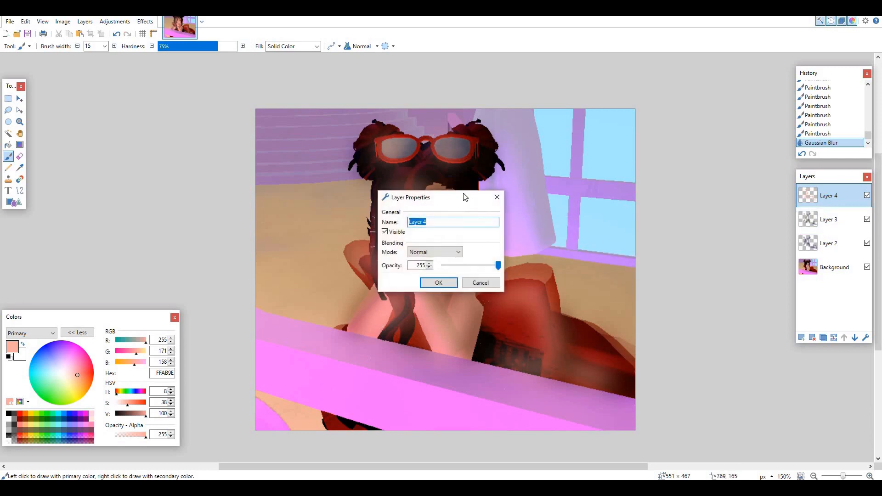
{"action": "left_click_drag", "start_coordinate": [464, 197], "coordinate": [605, 201]}
{"action": "left_click", "coordinate": [576, 256]}
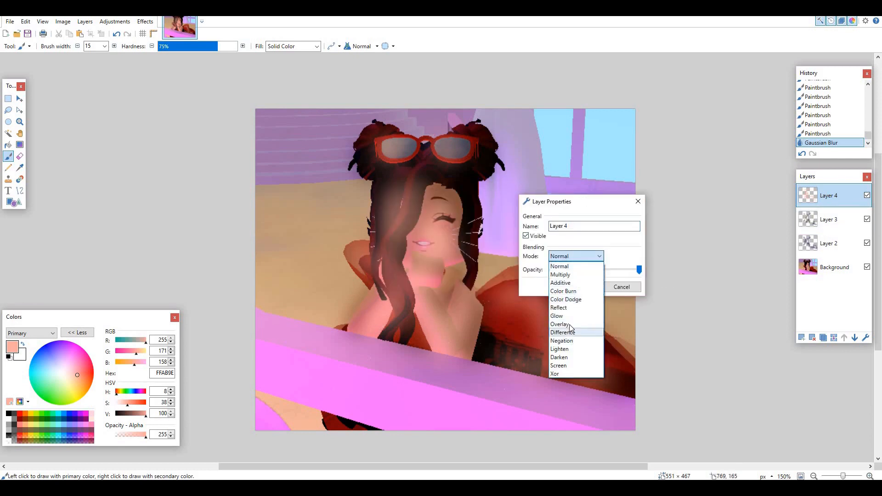
{"action": "left_click", "coordinate": [570, 329]}
{"action": "left_click", "coordinate": [576, 255]}
{"action": "left_click", "coordinate": [573, 307]}
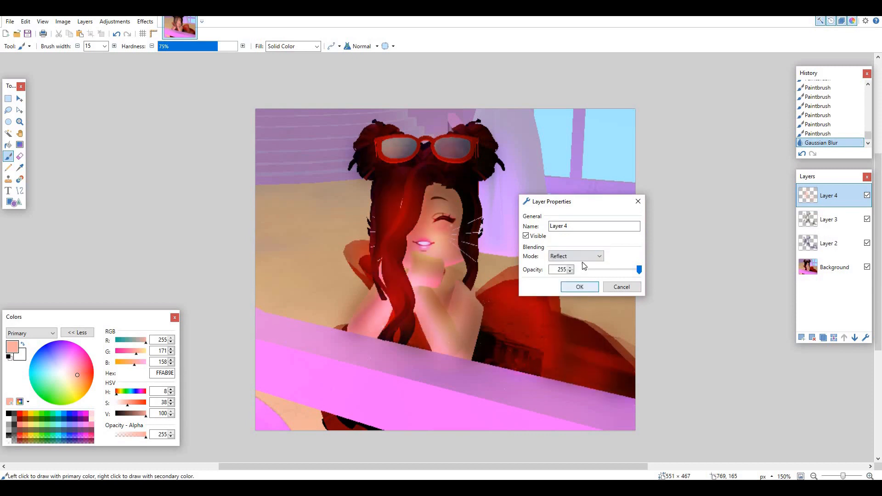
{"action": "left_click", "coordinate": [582, 256]}
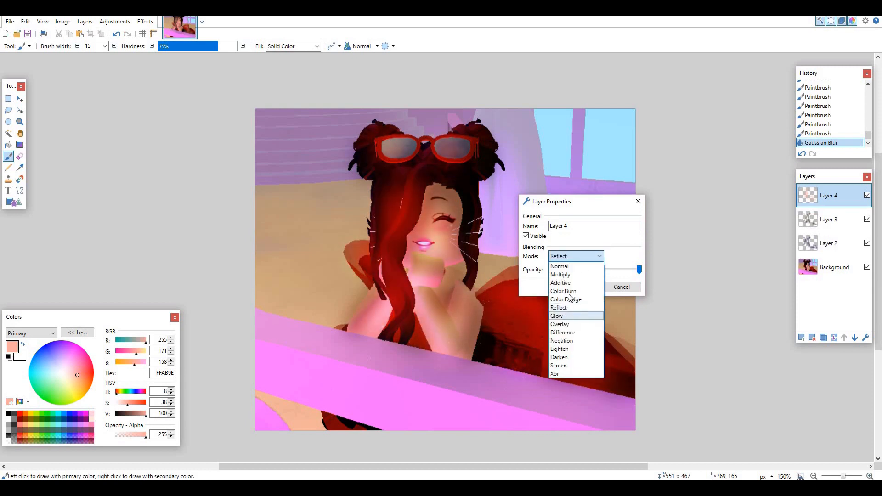
{"action": "left_click", "coordinate": [565, 316]}
{"action": "left_click", "coordinate": [577, 257]}
{"action": "left_click", "coordinate": [565, 366]}
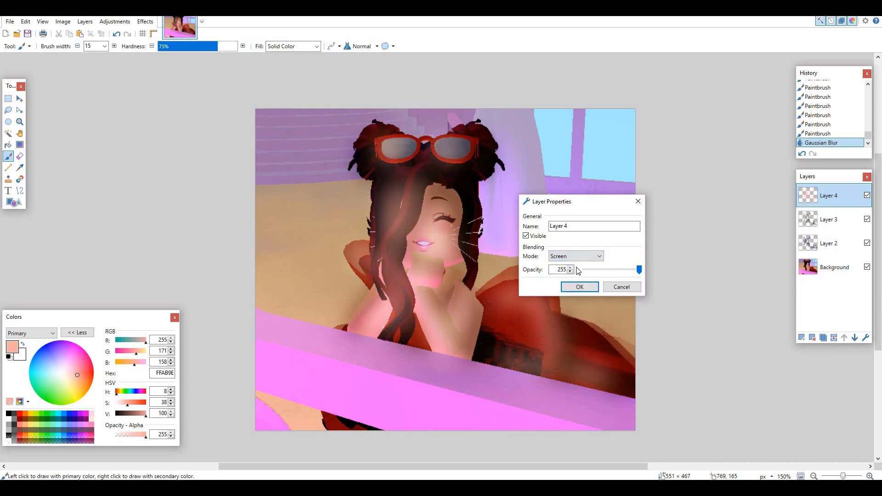
{"action": "left_click", "coordinate": [583, 257]}
{"action": "left_click", "coordinate": [564, 324]}
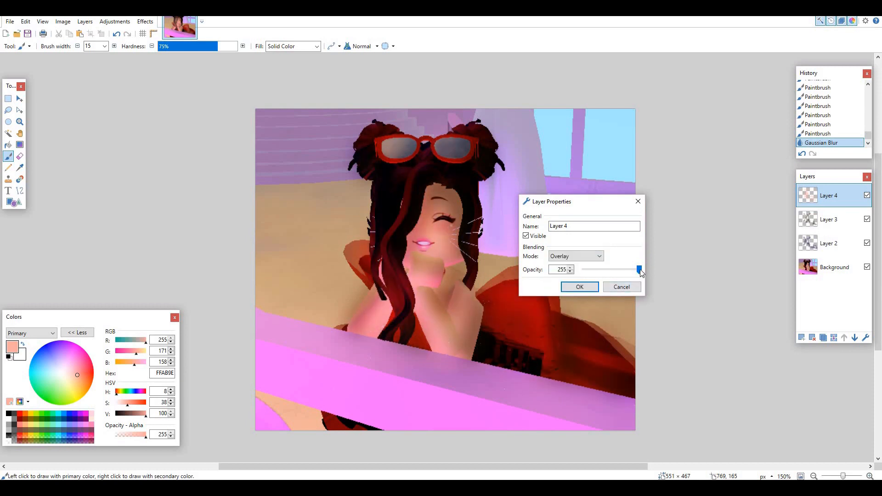
{"action": "left_click_drag", "start_coordinate": [639, 269], "coordinate": [694, 283]}
{"action": "left_click", "coordinate": [562, 288]}
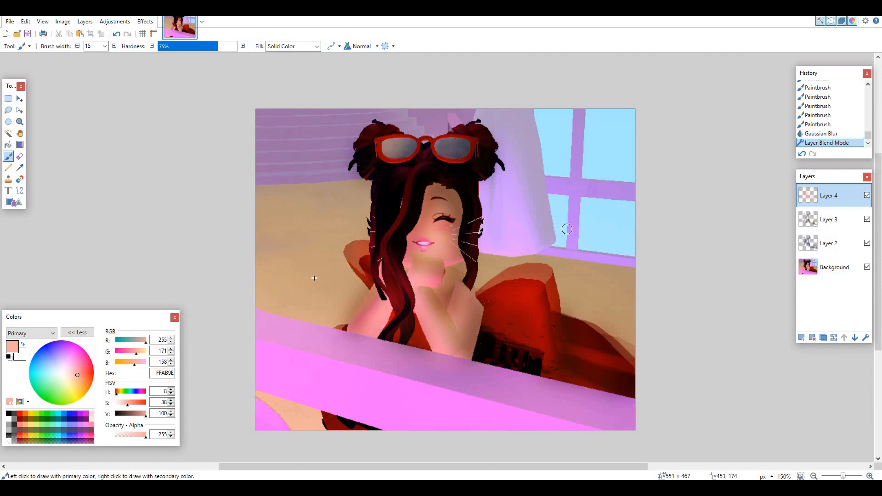
Step: Add a new layer and paint pale yellow (hex FFDB93) highlight strokes on the face, hair, buns, hands, arms and dress
{"action": "left_click", "coordinate": [802, 338]}
{"action": "left_click_drag", "start_coordinate": [76, 376], "coordinate": [74, 383]}
{"action": "mouse_move", "coordinate": [435, 207]}
{"action": "left_mouse_down"}
{"action": "mouse_move", "coordinate": [423, 242]}
{"action": "mouse_move", "coordinate": [454, 254]}
{"action": "left_mouse_up"}
{"action": "mouse_move", "coordinate": [410, 187]}
{"action": "left_mouse_down"}
{"action": "mouse_move", "coordinate": [395, 237]}
{"action": "mouse_move", "coordinate": [398, 322]}
{"action": "mouse_move", "coordinate": [384, 193]}
{"action": "mouse_move", "coordinate": [377, 237]}
{"action": "left_mouse_up"}
{"action": "left_click_drag", "start_coordinate": [388, 140], "coordinate": [394, 154]}
{"action": "left_click_drag", "start_coordinate": [367, 139], "coordinate": [385, 174]}
{"action": "left_click_drag", "start_coordinate": [483, 133], "coordinate": [478, 167]}
{"action": "left_click_drag", "start_coordinate": [420, 264], "coordinate": [440, 335]}
{"action": "left_click_drag", "start_coordinate": [468, 303], "coordinate": [460, 335]}
{"action": "left_click_drag", "start_coordinate": [494, 301], "coordinate": [546, 347]}
{"action": "left_click_drag", "start_coordinate": [383, 305], "coordinate": [363, 329]}
{"action": "left_click_drag", "start_coordinate": [498, 356], "coordinate": [558, 371]}
{"action": "left_click_drag", "start_coordinate": [367, 250], "coordinate": [356, 275]}
Step: Soften the pale yellow strokes on Layer 5 with a Gaussian Blur of radius 24
{"action": "left_click", "coordinate": [146, 21]}
{"action": "mouse_move", "coordinate": [184, 69]}
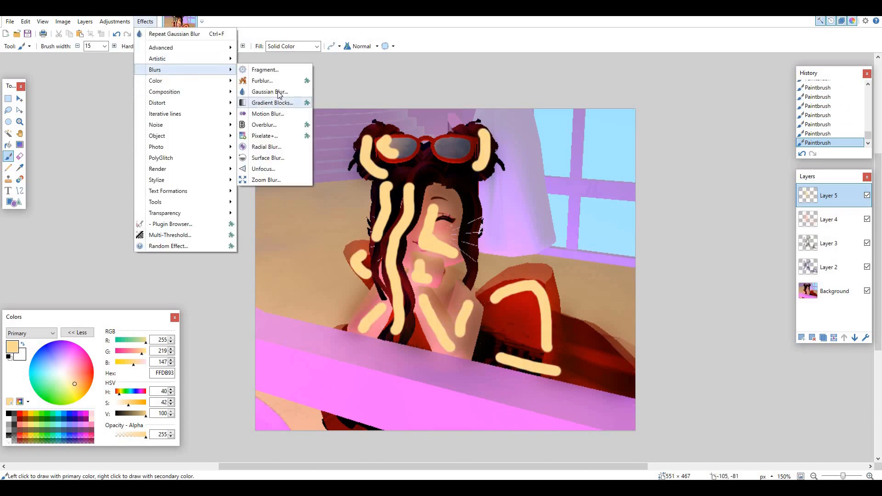
{"action": "left_click", "coordinate": [278, 94]}
{"action": "left_click_drag", "start_coordinate": [459, 221], "coordinate": [617, 224]}
{"action": "left_click_drag", "start_coordinate": [549, 253], "coordinate": [545, 252]}
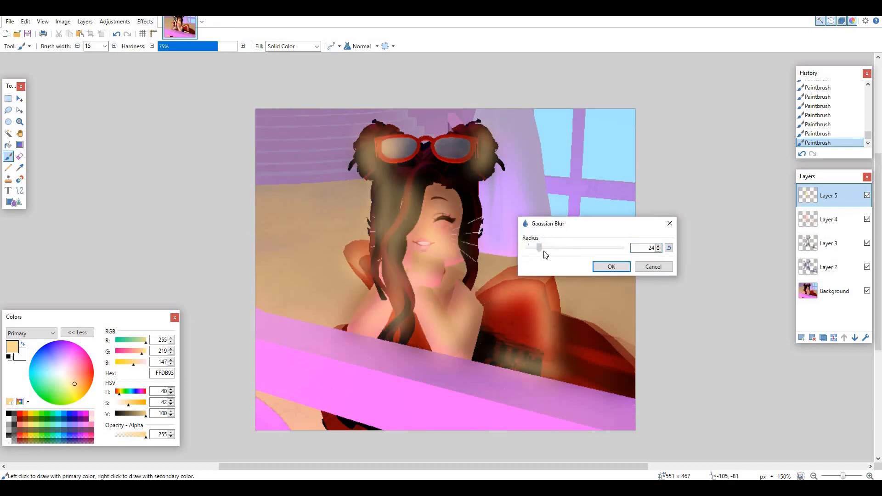
{"action": "left_click", "coordinate": [611, 266]}
Step: Set Layer 5 to the Overlay blend mode with an opacity of 135
{"action": "double_click", "coordinate": [793, 197]}
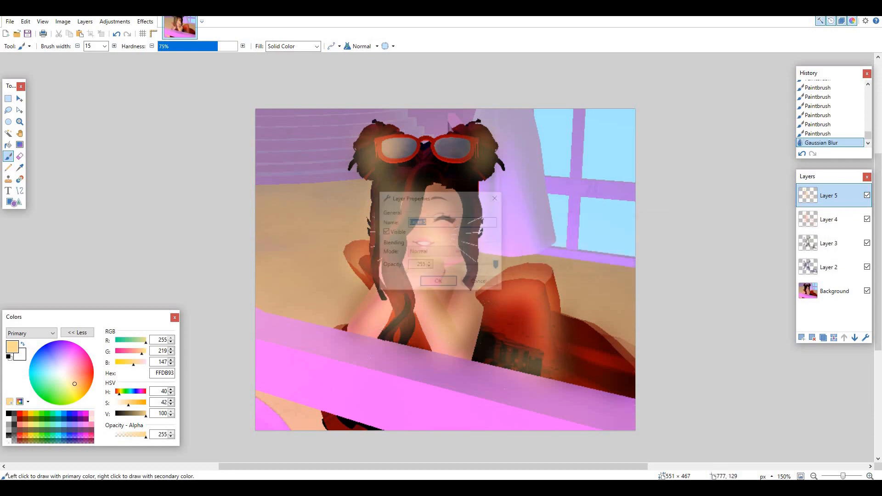
{"action": "left_click", "coordinate": [582, 235]}
{"action": "left_click", "coordinate": [574, 298]}
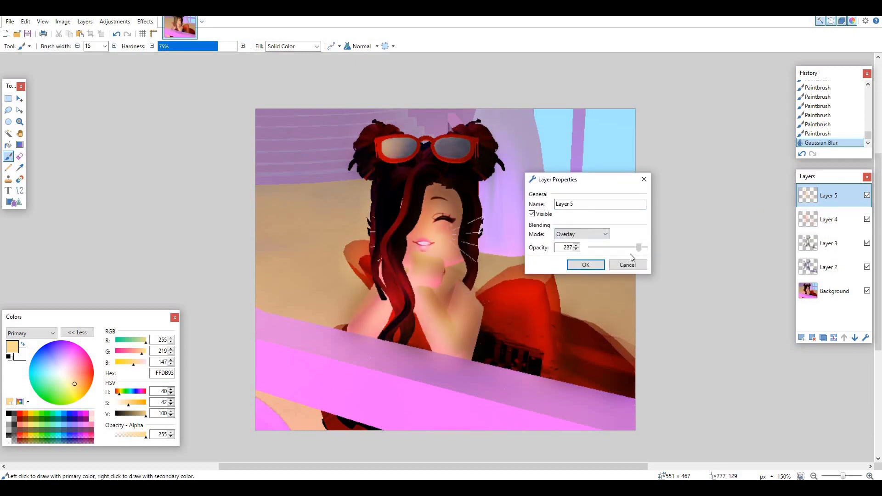
{"action": "mouse_move", "coordinate": [623, 253]}
{"action": "left_mouse_down"}
{"action": "mouse_move", "coordinate": [666, 254]}
{"action": "mouse_move", "coordinate": [613, 253]}
{"action": "left_mouse_up"}
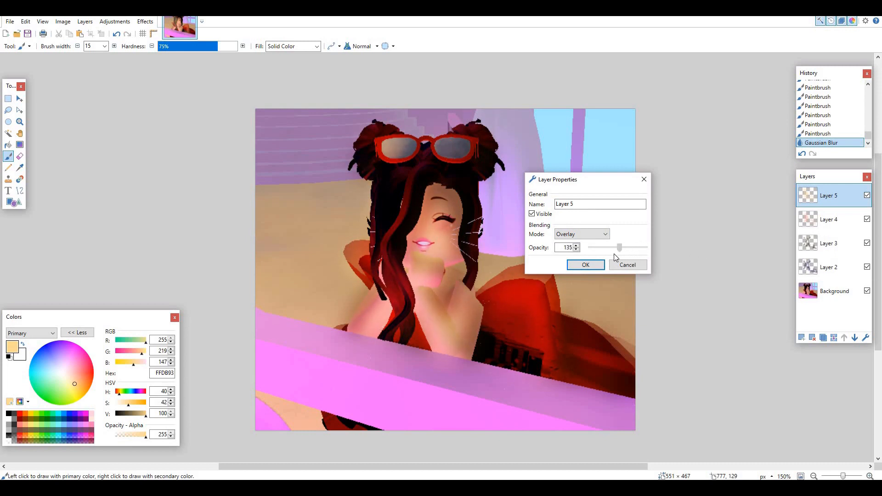
{"action": "left_click", "coordinate": [593, 265]}
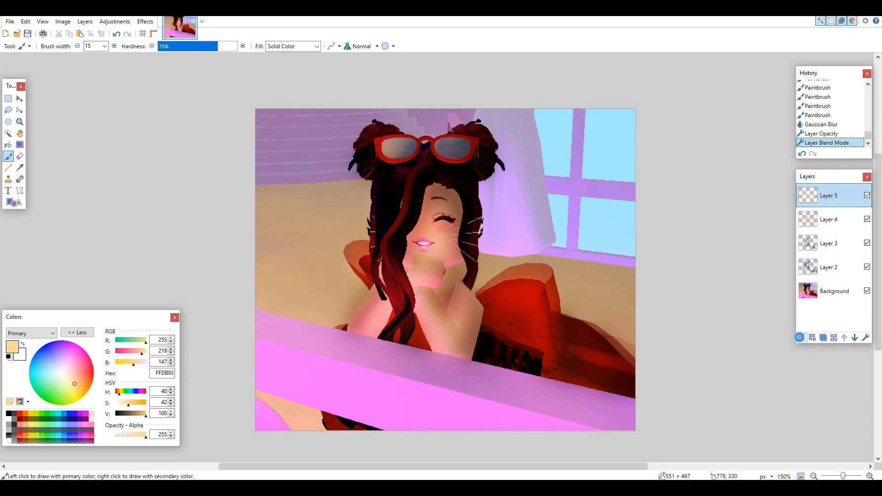
Step: Add a new layer above Layer 5 and set the primary colour to a very dark navy blue
{"action": "left_click", "coordinate": [799, 337]}
{"action": "left_click_drag", "start_coordinate": [73, 379], "coordinate": [41, 348]}
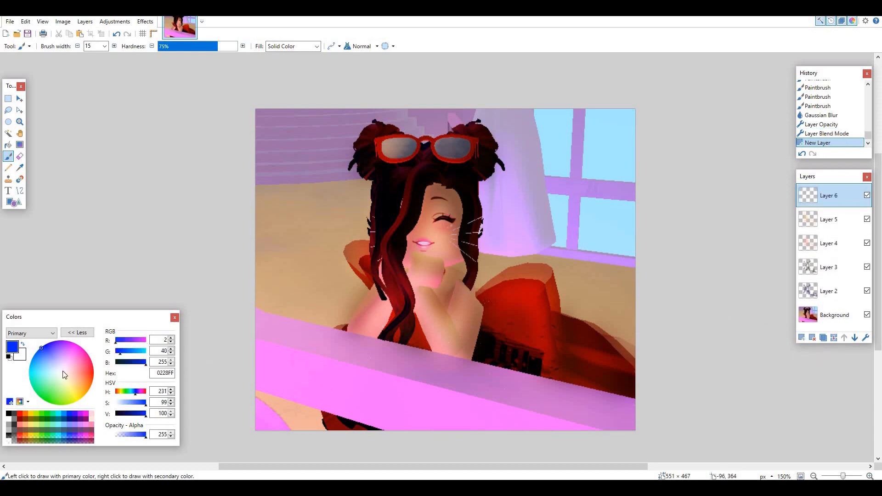
{"action": "left_click", "coordinate": [121, 414]}
{"action": "left_click", "coordinate": [78, 332]}
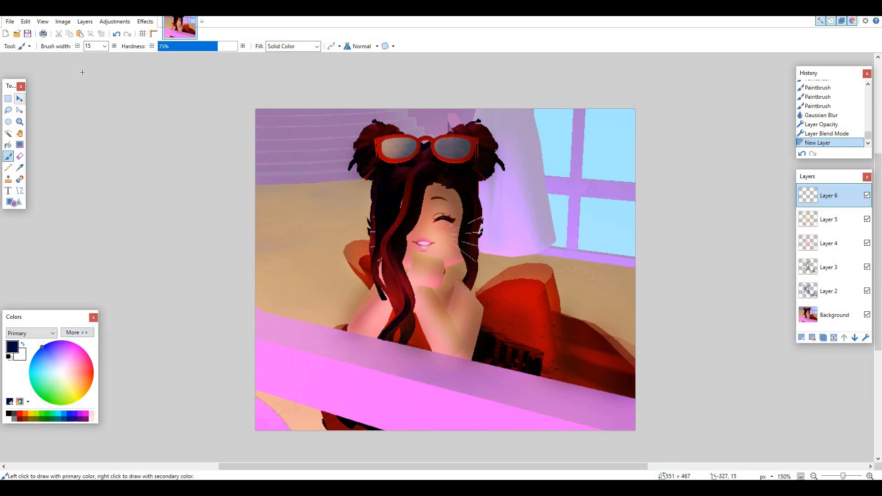
Step: Paint dark navy shadow strokes on Layer 6 over the image corners, the curtain's edge, the wall edges and the ledge below the arms
{"action": "left_click", "coordinate": [104, 48]}
{"action": "left_click", "coordinate": [104, 53]}
{"action": "left_click_drag", "start_coordinate": [627, 106], "coordinate": [636, 149]}
{"action": "mouse_move", "coordinate": [526, 107]}
{"action": "left_mouse_down"}
{"action": "mouse_move", "coordinate": [544, 141]}
{"action": "mouse_move", "coordinate": [556, 244]}
{"action": "mouse_move", "coordinate": [535, 256]}
{"action": "left_mouse_up"}
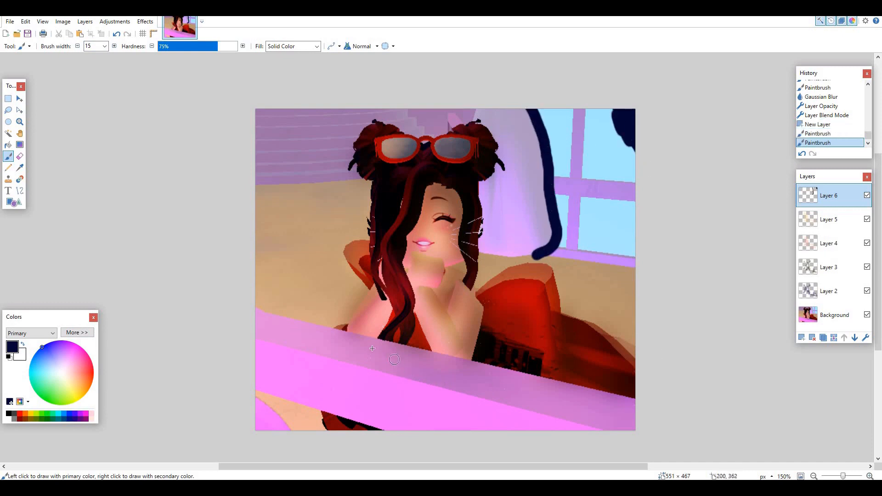
{"action": "left_click_drag", "start_coordinate": [372, 348], "coordinate": [470, 365]}
{"action": "mouse_move", "coordinate": [624, 425]}
{"action": "left_mouse_down"}
{"action": "mouse_move", "coordinate": [610, 436]}
{"action": "mouse_move", "coordinate": [600, 429]}
{"action": "left_mouse_up"}
{"action": "left_click_drag", "start_coordinate": [620, 423], "coordinate": [533, 436]}
{"action": "left_click_drag", "start_coordinate": [249, 406], "coordinate": [256, 421]}
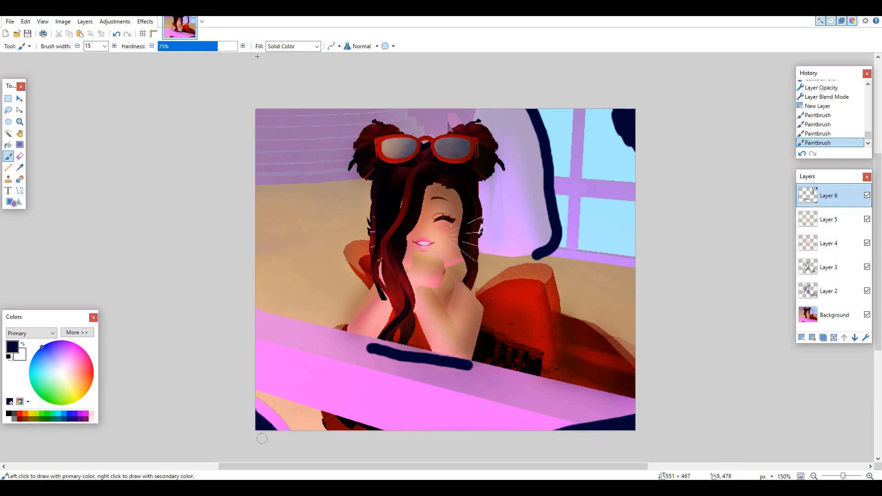
{"action": "mouse_move", "coordinate": [250, 147]}
{"action": "left_mouse_down"}
{"action": "mouse_move", "coordinate": [273, 101]}
{"action": "mouse_move", "coordinate": [231, 173]}
{"action": "mouse_move", "coordinate": [263, 104]}
{"action": "mouse_move", "coordinate": [265, 136]}
{"action": "left_mouse_up"}
{"action": "left_click_drag", "start_coordinate": [251, 187], "coordinate": [353, 185]}
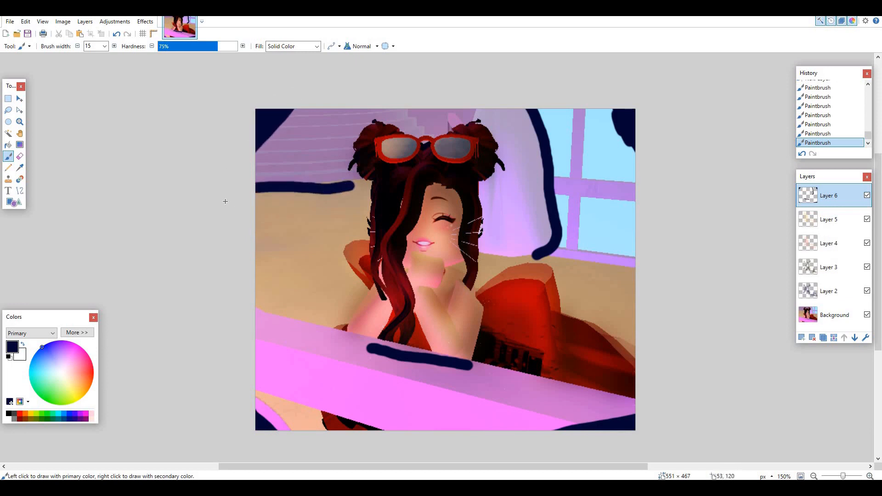
{"action": "left_click_drag", "start_coordinate": [408, 110], "coordinate": [429, 124]}
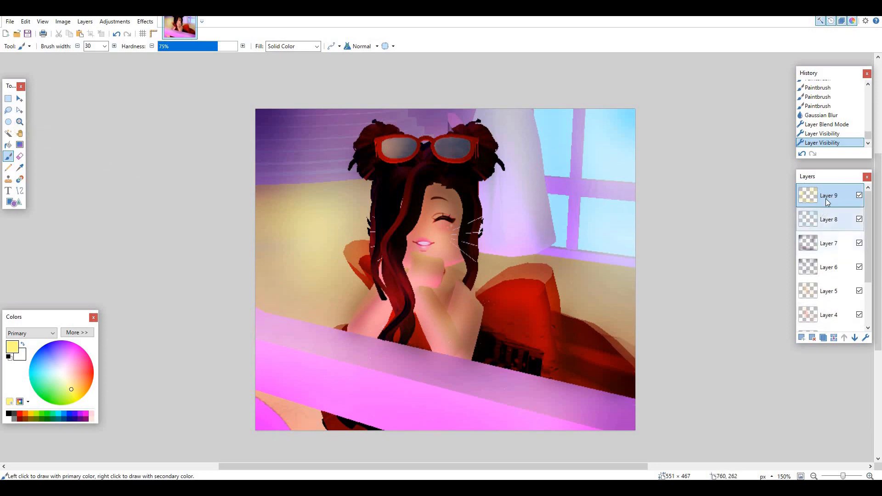
Step: Make the Background layer active and choose the Lasso Select tool
{"action": "scroll", "coordinate": [822, 214], "scroll_direction": "down", "scroll_amount": 3}
{"action": "left_click", "coordinate": [836, 321]}
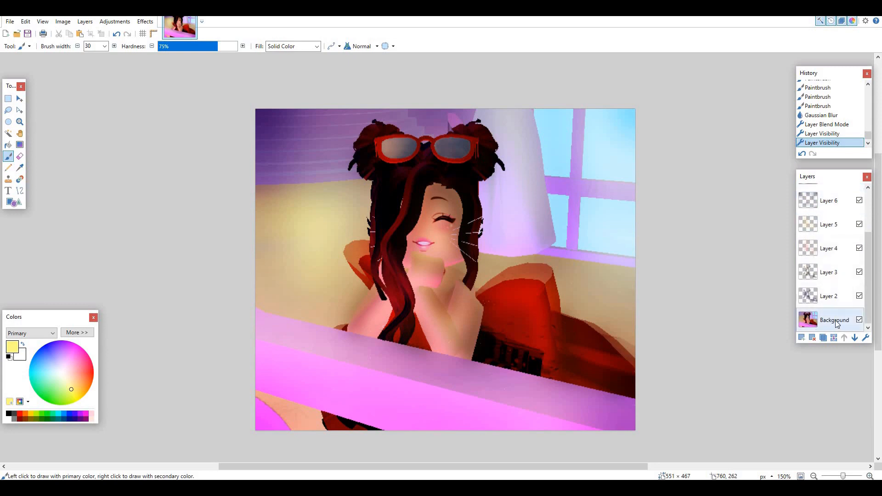
{"action": "left_click", "coordinate": [832, 324]}
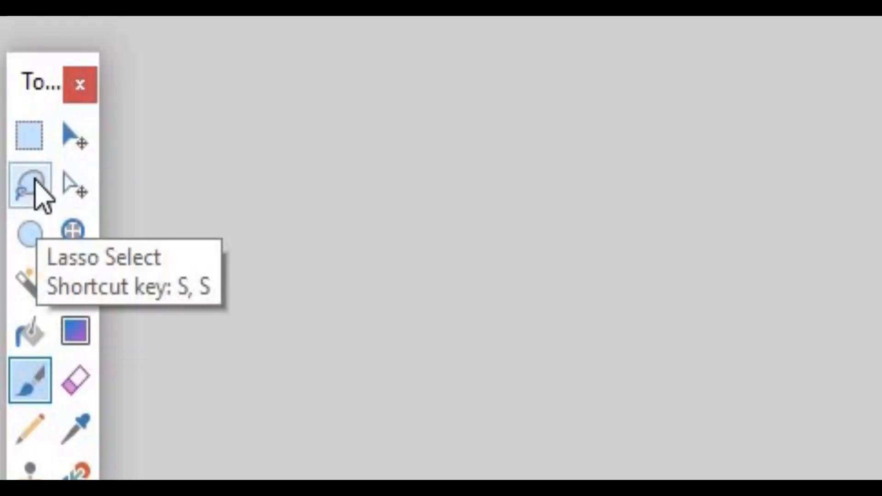
{"action": "left_click", "coordinate": [35, 182]}
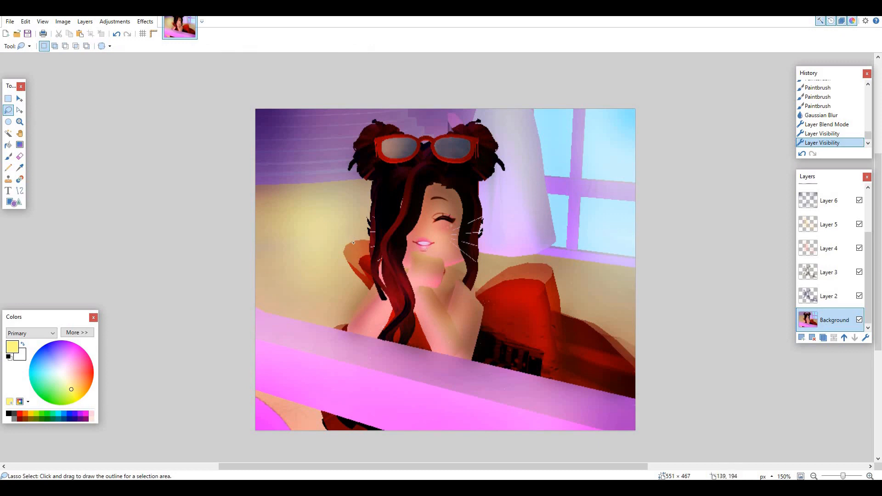
{"action": "mouse_move", "coordinate": [353, 242]}
{"action": "left_mouse_down"}
{"action": "mouse_move", "coordinate": [368, 240]}
{"action": "mouse_move", "coordinate": [371, 212]}
{"action": "mouse_move", "coordinate": [370, 189]}
{"action": "mouse_move", "coordinate": [353, 164]}
{"action": "mouse_move", "coordinate": [361, 130]}
{"action": "mouse_move", "coordinate": [404, 120]}
{"action": "mouse_move", "coordinate": [478, 134]}
{"action": "mouse_move", "coordinate": [425, 278]}
{"action": "left_mouse_up"}
{"action": "left_click_drag", "start_coordinate": [496, 355], "coordinate": [569, 385]}
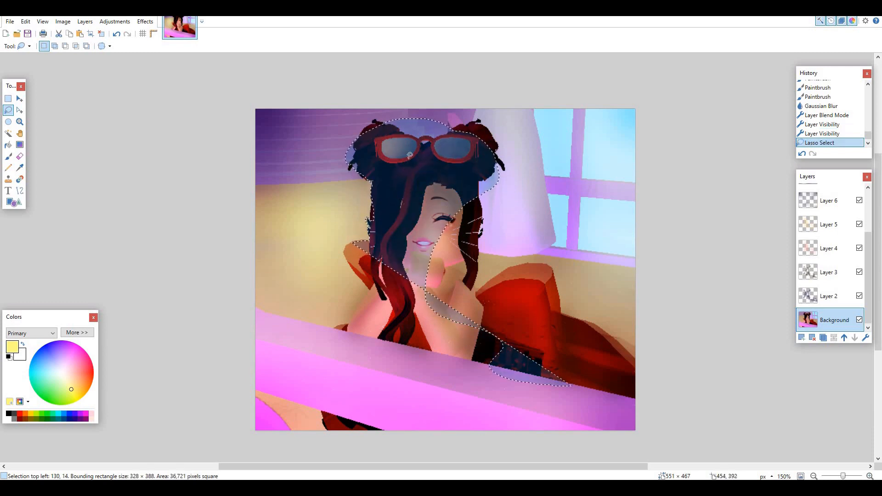
{"action": "key", "text": "z"}
{"action": "key", "text": "ctrl+z"}
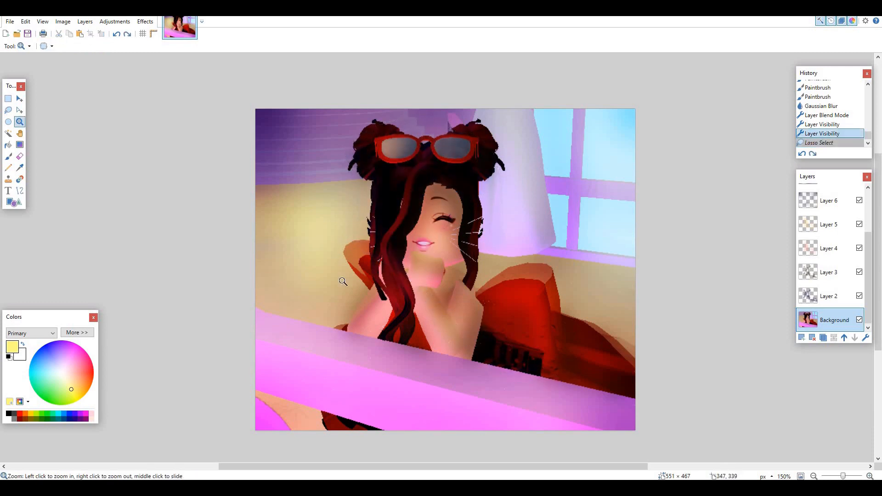
Step: Outline the avatar with additive Lasso selections around the arms, face, hair, buns, sunglasses and red dress at 400% zoom
{"action": "left_click", "coordinate": [8, 110]}
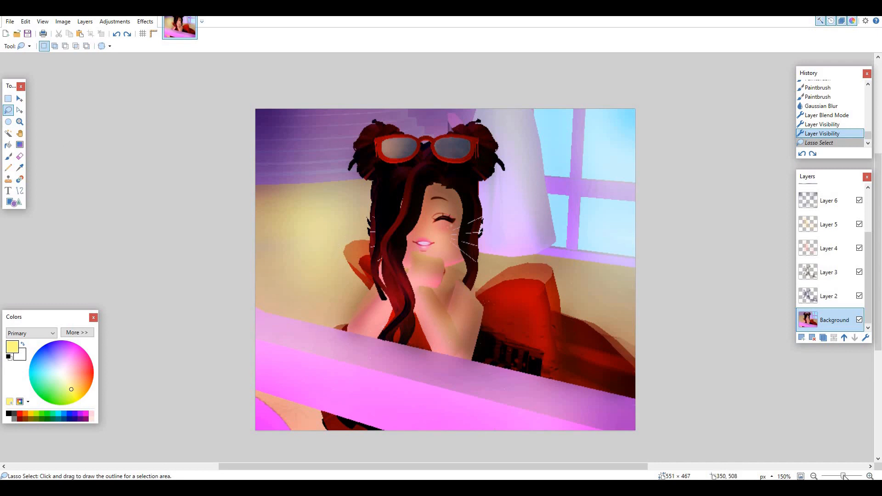
{"action": "left_click_drag", "start_coordinate": [844, 475], "coordinate": [849, 476]}
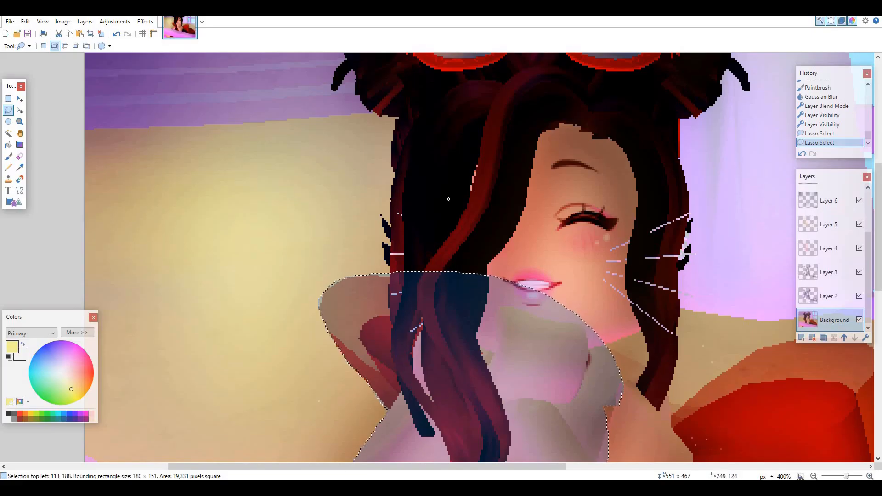
{"action": "mouse_move", "coordinate": [449, 199]}
{"action": "left_mouse_down"}
{"action": "mouse_move", "coordinate": [522, 139]}
{"action": "mouse_move", "coordinate": [542, 301]}
{"action": "left_mouse_up"}
{"action": "mouse_move", "coordinate": [482, 110]}
{"action": "left_mouse_down"}
{"action": "mouse_move", "coordinate": [425, 200]}
{"action": "mouse_move", "coordinate": [544, 141]}
{"action": "left_mouse_up"}
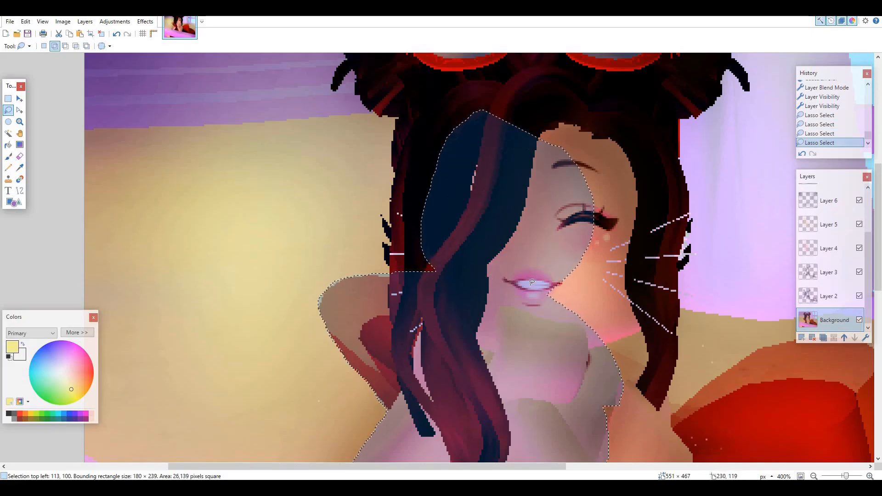
{"action": "scroll", "coordinate": [532, 282], "scroll_direction": "up", "scroll_amount": 2}
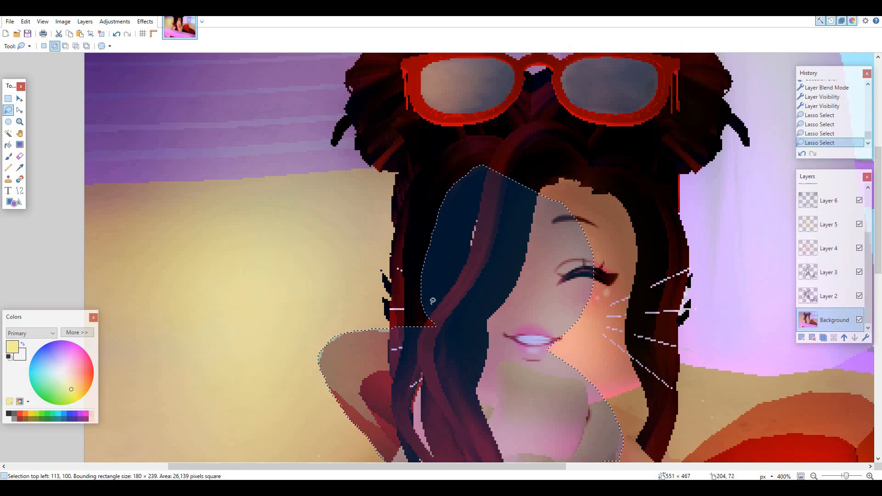
{"action": "mouse_move", "coordinate": [390, 326]}
{"action": "left_mouse_down"}
{"action": "mouse_move", "coordinate": [383, 296]}
{"action": "mouse_move", "coordinate": [386, 276]}
{"action": "mouse_move", "coordinate": [398, 325]}
{"action": "mouse_move", "coordinate": [389, 312]}
{"action": "mouse_move", "coordinate": [398, 227]}
{"action": "mouse_move", "coordinate": [372, 200]}
{"action": "mouse_move", "coordinate": [545, 237]}
{"action": "left_mouse_up"}
{"action": "scroll", "coordinate": [388, 294], "scroll_direction": "up", "scroll_amount": 2}
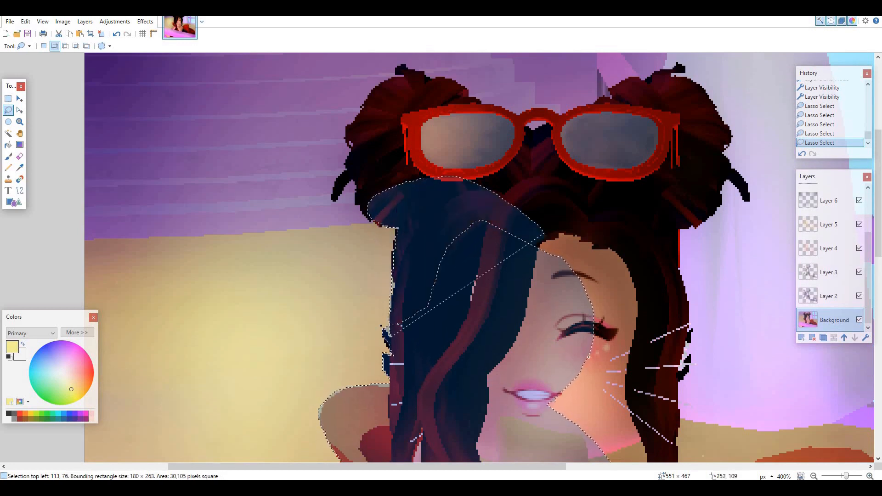
{"action": "scroll", "coordinate": [448, 369], "scroll_direction": "up", "scroll_amount": 1}
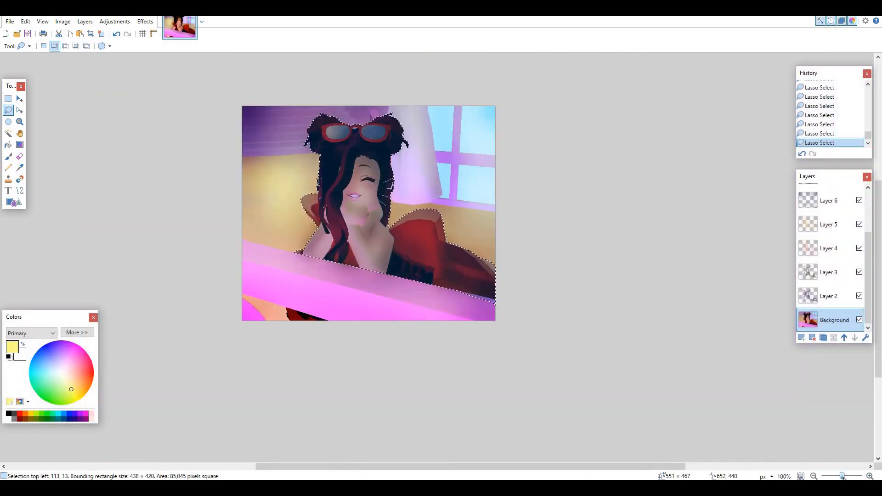
{"action": "scroll", "coordinate": [610, 408], "scroll_direction": "up", "scroll_amount": 1}
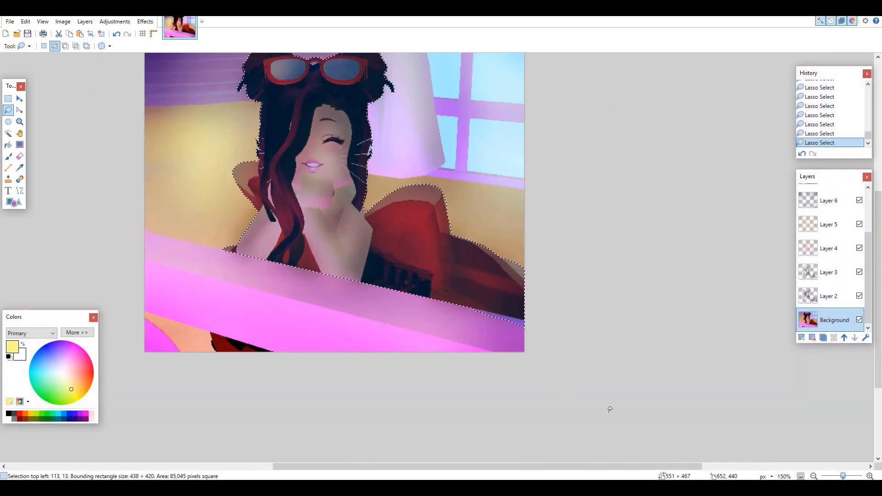
{"action": "scroll", "coordinate": [135, 351], "scroll_direction": "up", "scroll_amount": 1}
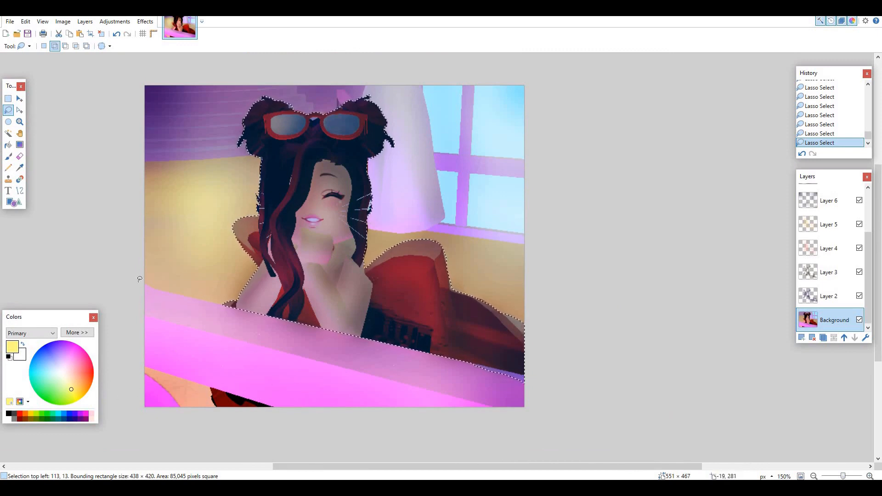
Step: Add the pink foreground ledge and the area below it to the selection, and invert the selection to target the backdrop
{"action": "mouse_move", "coordinate": [140, 279]}
{"action": "left_mouse_down"}
{"action": "mouse_move", "coordinate": [137, 419]}
{"action": "mouse_move", "coordinate": [223, 427]}
{"action": "mouse_move", "coordinate": [546, 402]}
{"action": "mouse_move", "coordinate": [528, 381]}
{"action": "mouse_move", "coordinate": [526, 331]}
{"action": "mouse_move", "coordinate": [459, 317]}
{"action": "mouse_move", "coordinate": [316, 322]}
{"action": "left_mouse_up"}
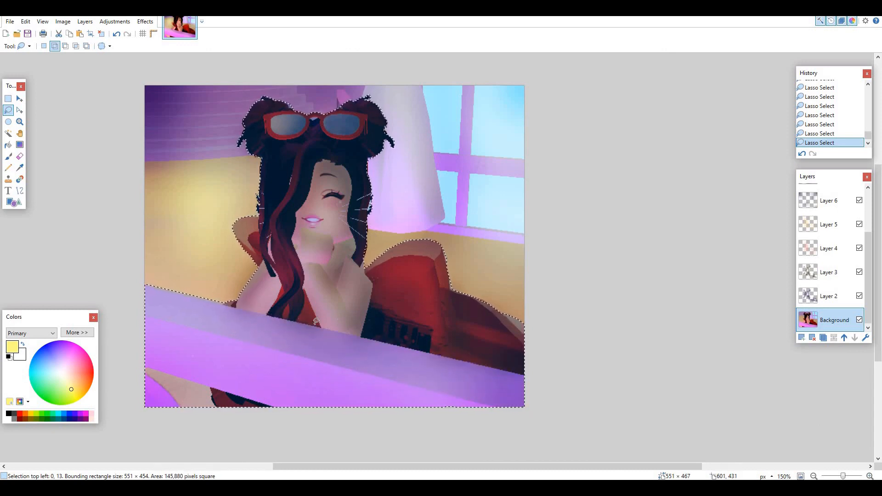
{"action": "scroll", "coordinate": [353, 362], "scroll_direction": "up", "scroll_amount": 2}
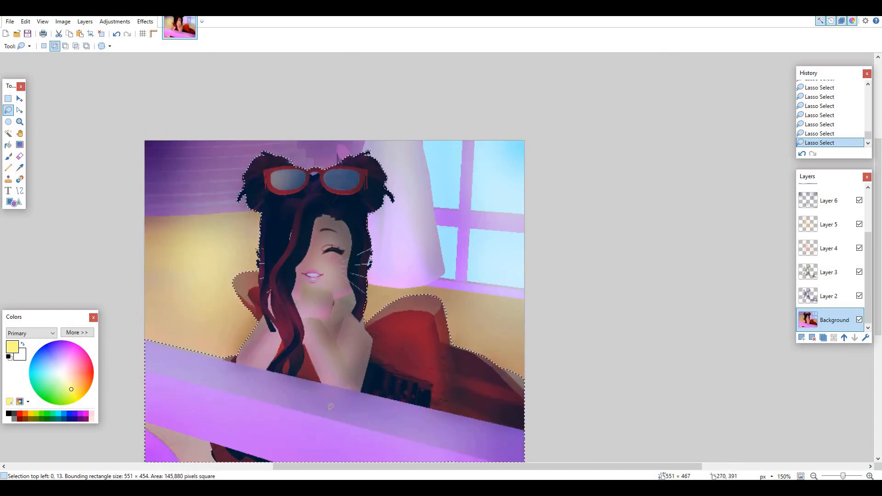
{"action": "scroll", "coordinate": [342, 405], "scroll_direction": "down", "scroll_amount": 2}
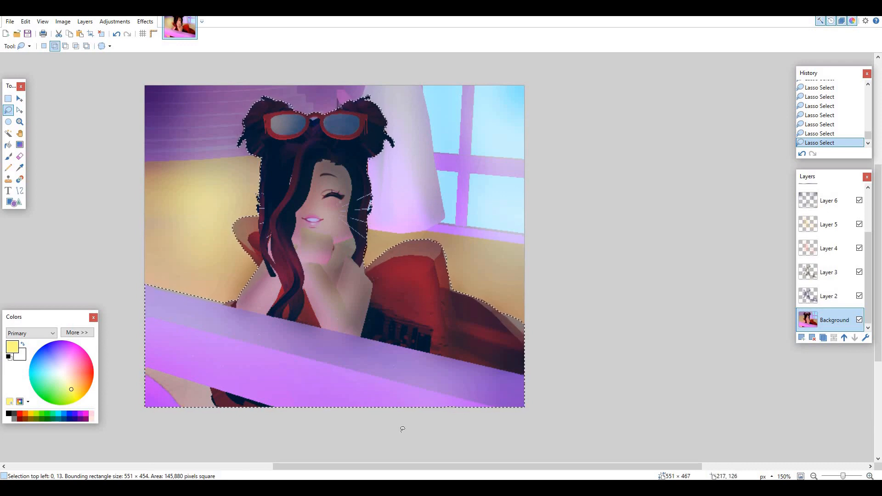
{"action": "left_click_drag", "start_coordinate": [373, 467], "coordinate": [336, 467]}
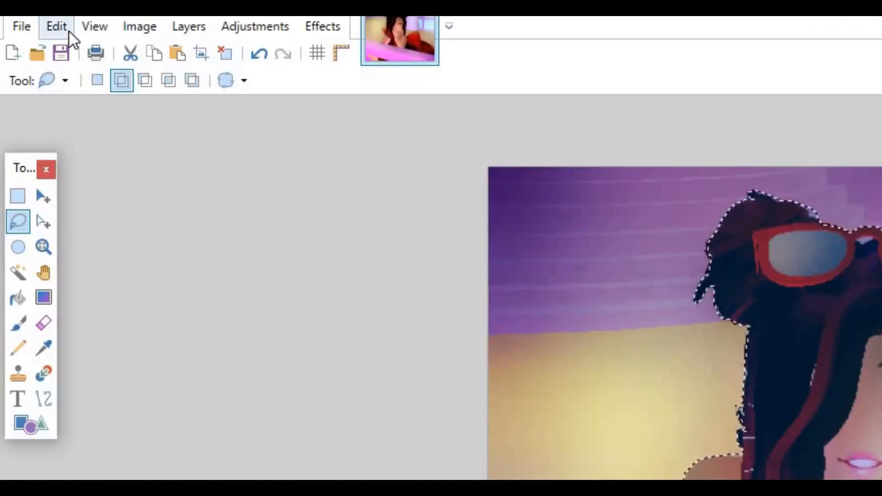
{"action": "left_click", "coordinate": [68, 30]}
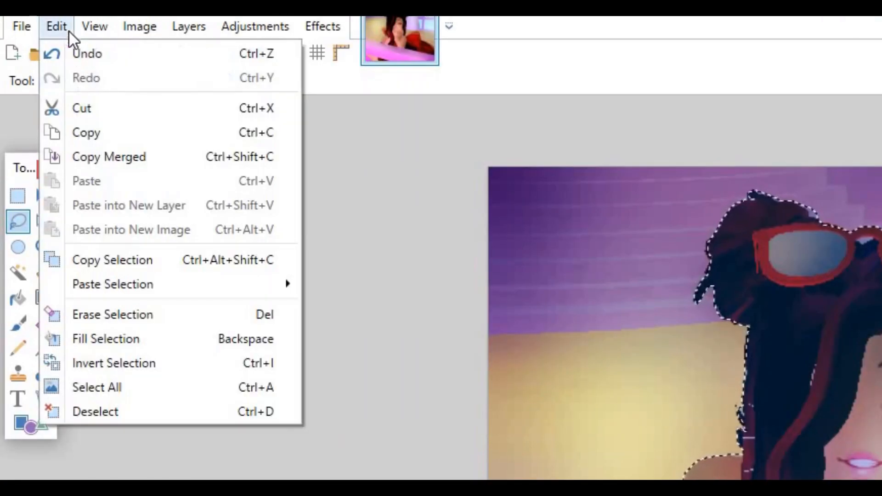
{"action": "left_click", "coordinate": [157, 370]}
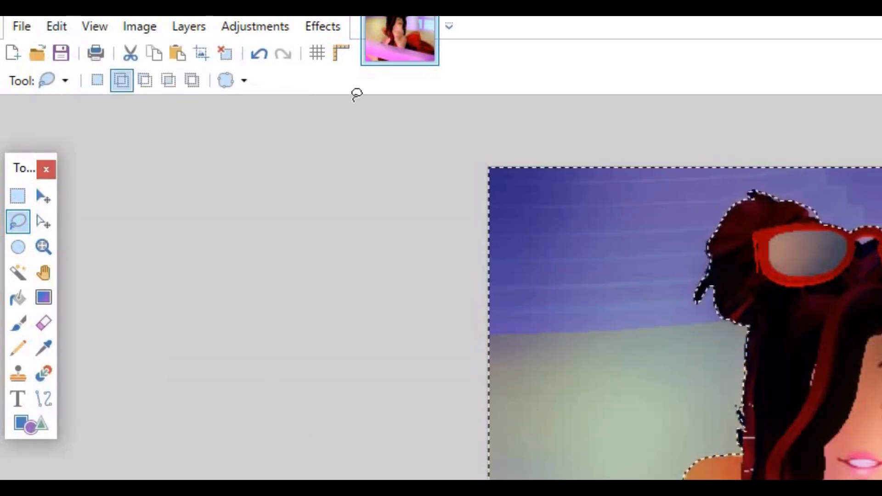
Step: Blur the selected backdrop on the Background layer with the Unfocus effect at radius 2, and clear the selection
{"action": "left_click", "coordinate": [323, 26]}
{"action": "mouse_move", "coordinate": [341, 133]}
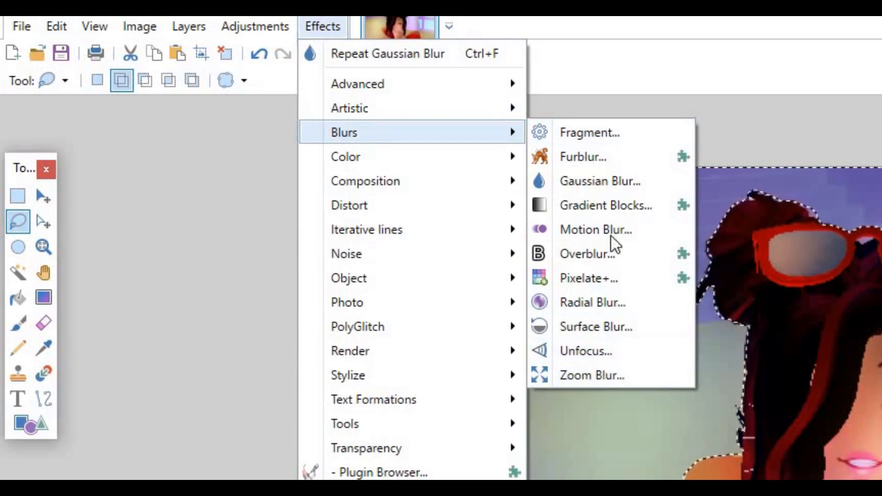
{"action": "left_click", "coordinate": [563, 351]}
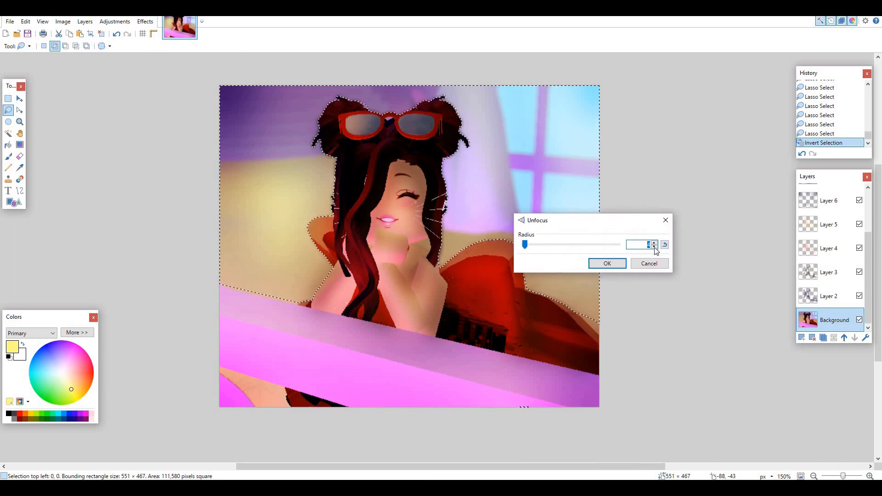
{"action": "left_click", "coordinate": [655, 247]}
{"action": "left_click", "coordinate": [655, 248]}
{"action": "left_click", "coordinate": [610, 263]}
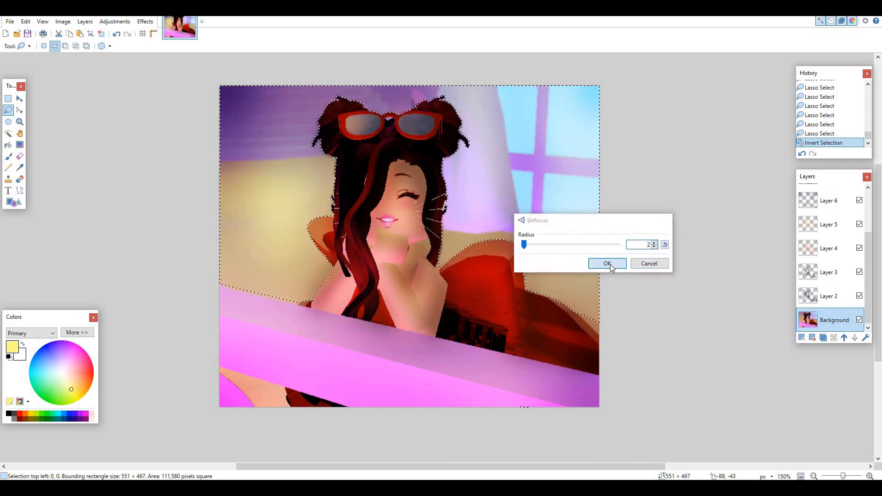
{"action": "left_click", "coordinate": [8, 99]}
{"action": "left_click", "coordinate": [83, 85]}
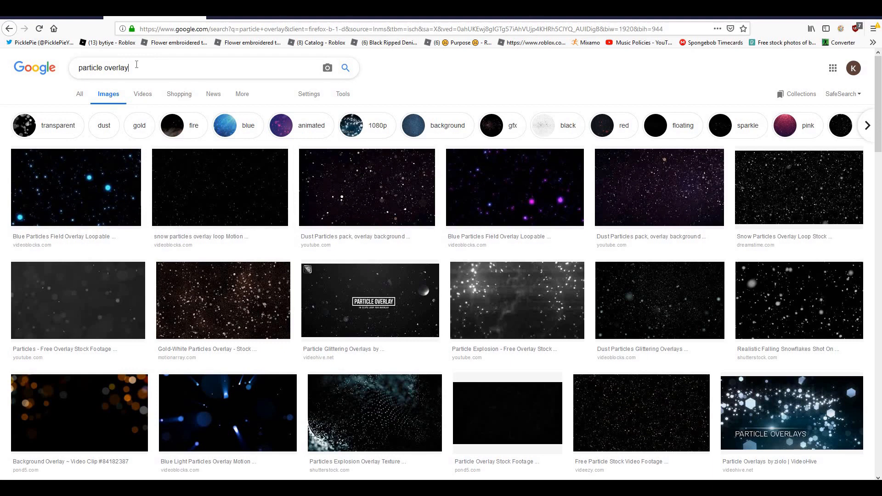
Step: Browse the particle overlay images in the web browser and search Google Images for "pink particle overlay"
{"action": "scroll", "coordinate": [322, 276], "scroll_direction": "down", "scroll_amount": 5}
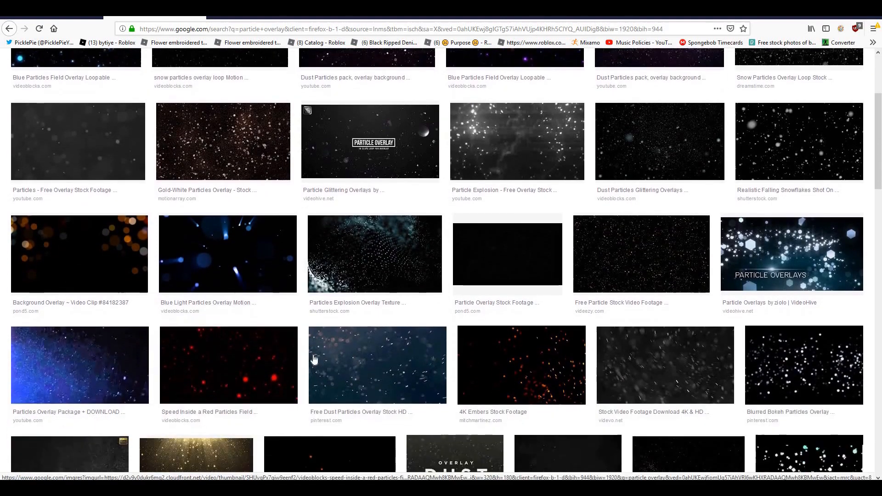
{"action": "scroll", "coordinate": [352, 372], "scroll_direction": "up", "scroll_amount": 5}
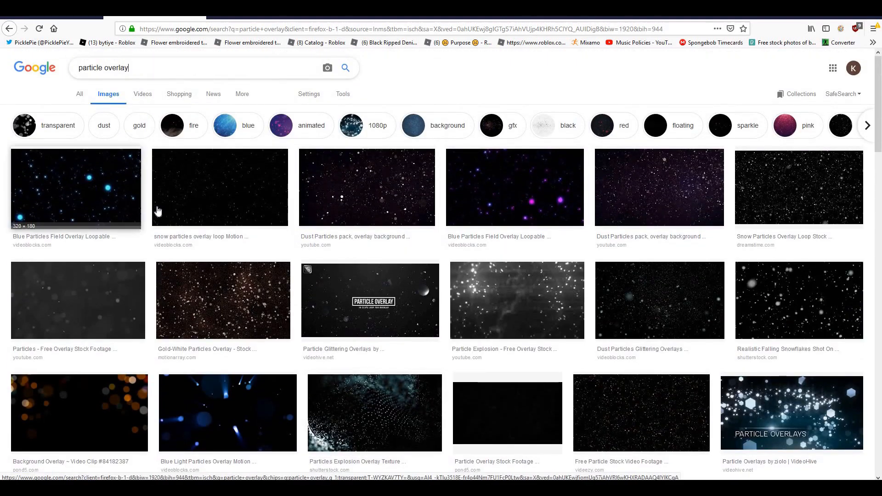
{"action": "double_click", "coordinate": [79, 69]}
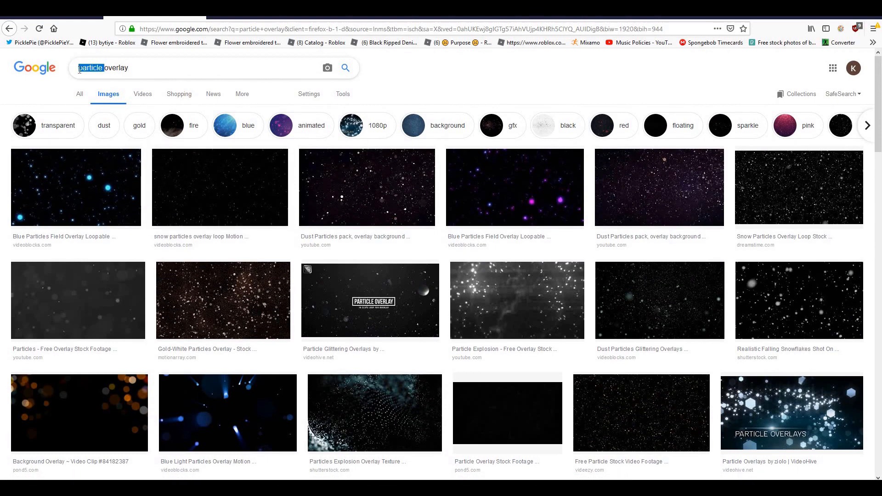
{"action": "triple_click", "coordinate": [79, 69]}
{"action": "left_click", "coordinate": [102, 61]}
{"action": "type", "text": "pink"}
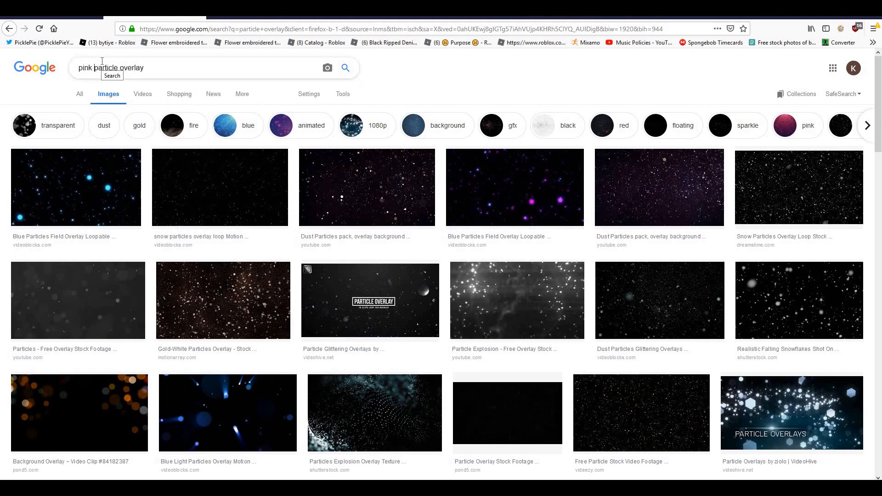
{"action": "key", "text": "Return"}
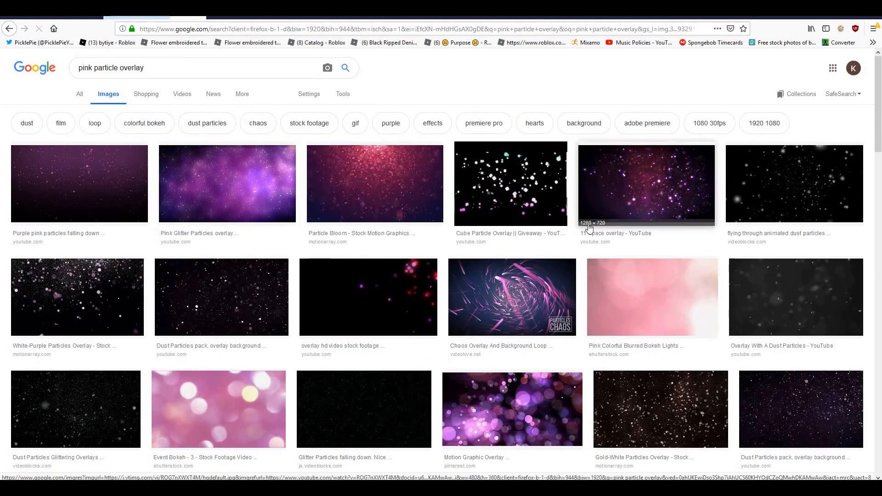
{"action": "left_click_drag", "start_coordinate": [94, 68], "coordinate": [88, 68]}
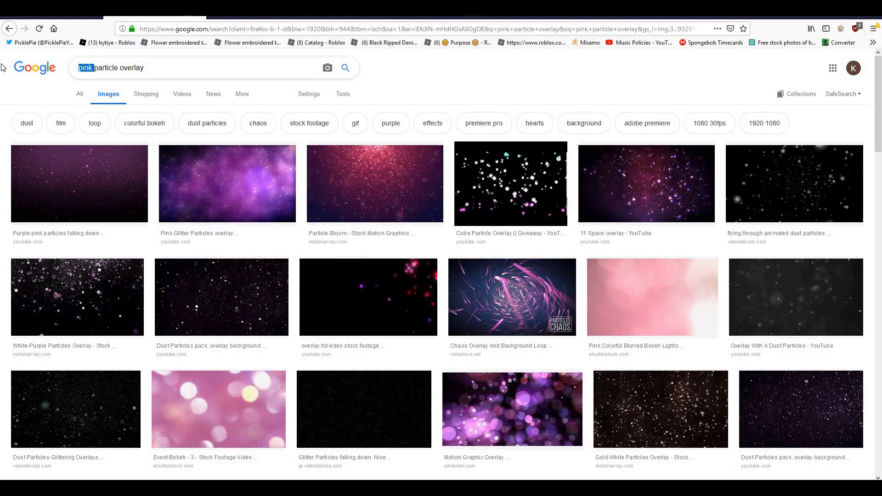
Step: Search Google Images for "particle overlay" and open the "Particles - Free Overlay Stock Footage" result
{"action": "key", "text": "BackSpace"}
{"action": "key", "text": "Return"}
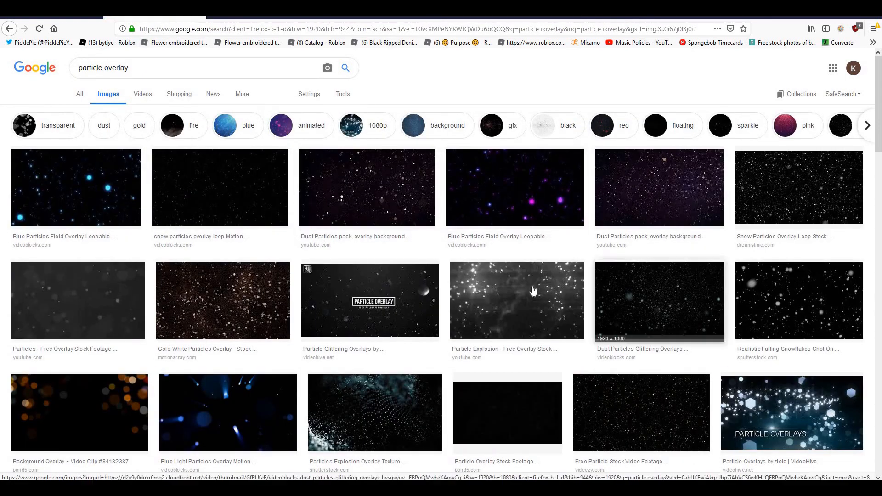
{"action": "scroll", "coordinate": [195, 266], "scroll_direction": "down", "scroll_amount": 3}
{"action": "scroll", "coordinate": [276, 315], "scroll_direction": "down", "scroll_amount": 3}
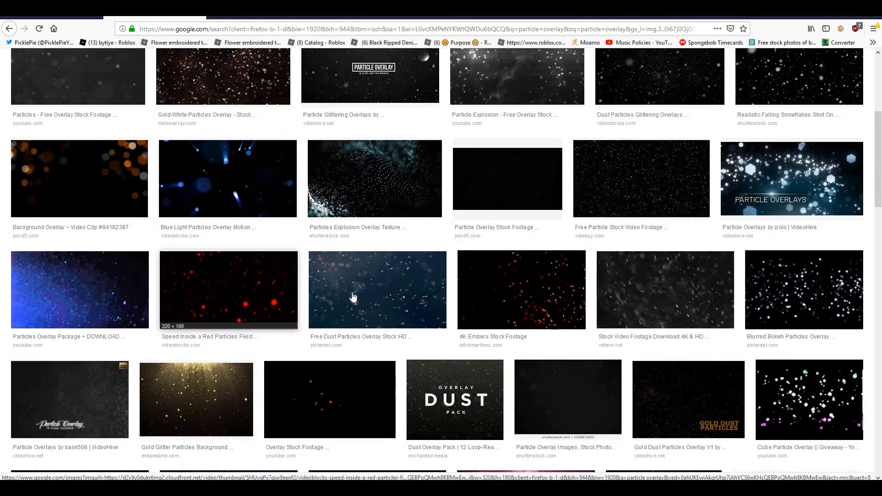
{"action": "scroll", "coordinate": [112, 226], "scroll_direction": "up", "scroll_amount": 3}
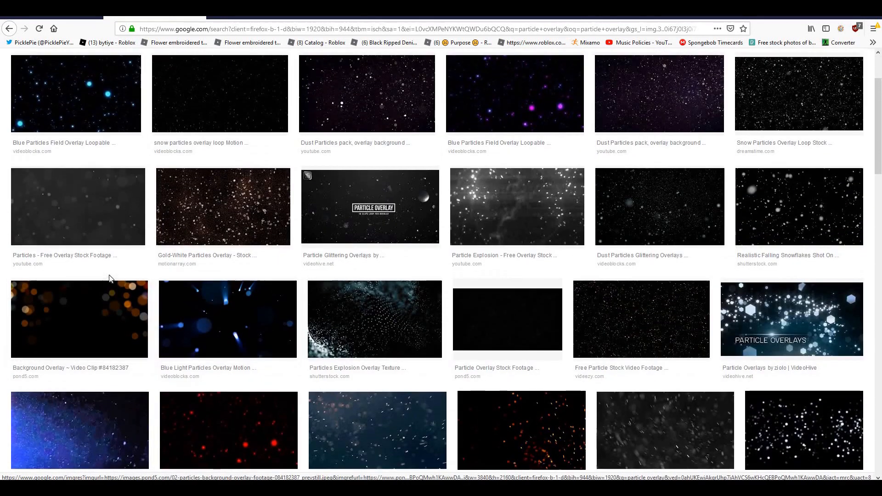
{"action": "left_click", "coordinate": [111, 226]}
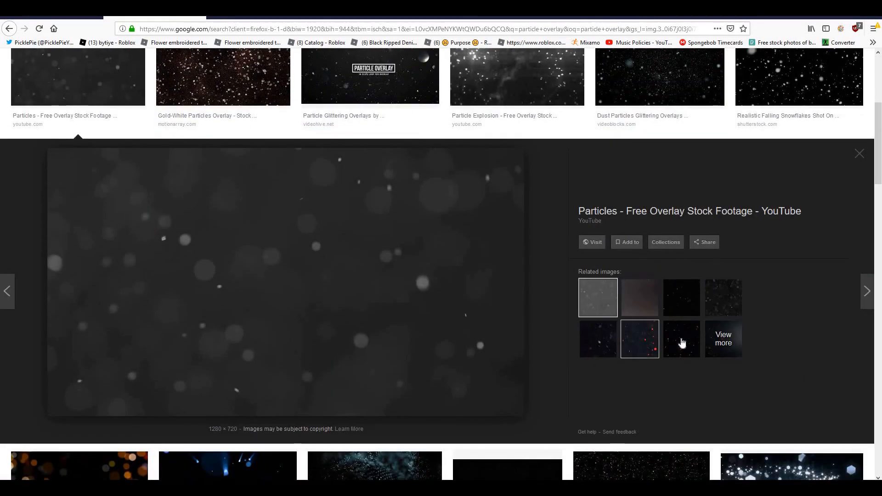
Step: Open the related black "Particles Package" image with white specks and copy the image
{"action": "left_click", "coordinate": [691, 304]}
{"action": "right_click", "coordinate": [329, 281]}
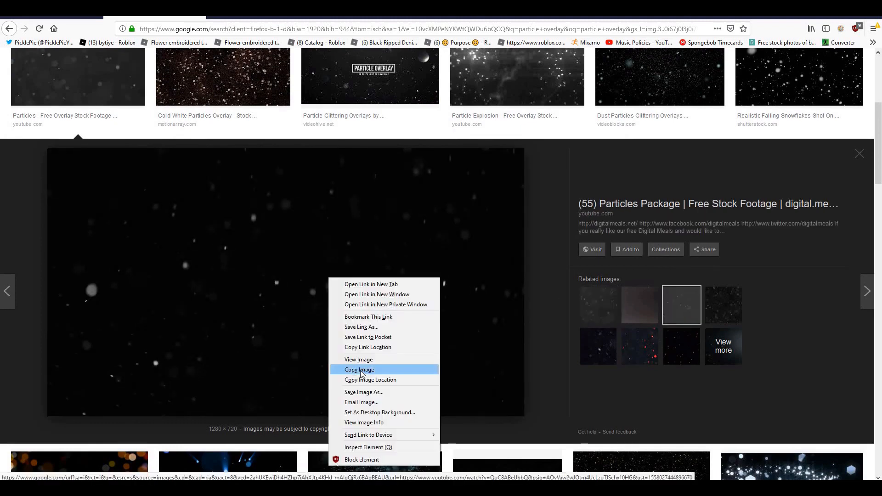
{"action": "key", "text": "Escape"}
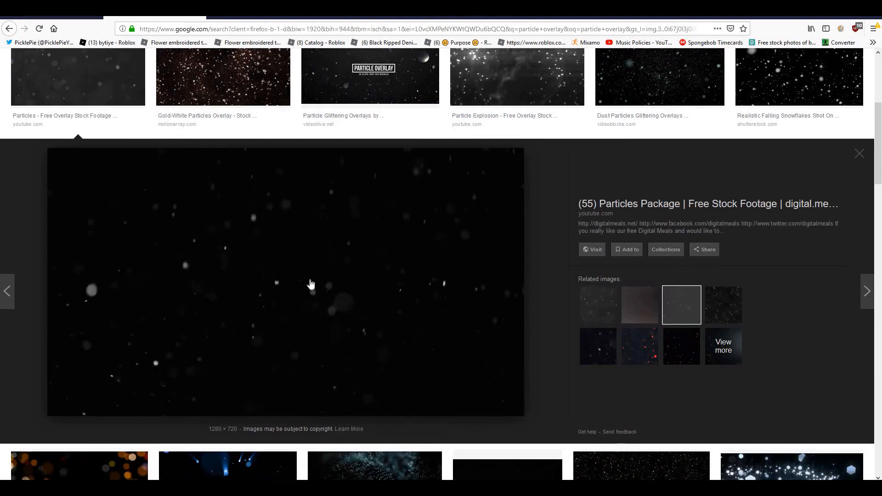
{"action": "right_click", "coordinate": [311, 284]}
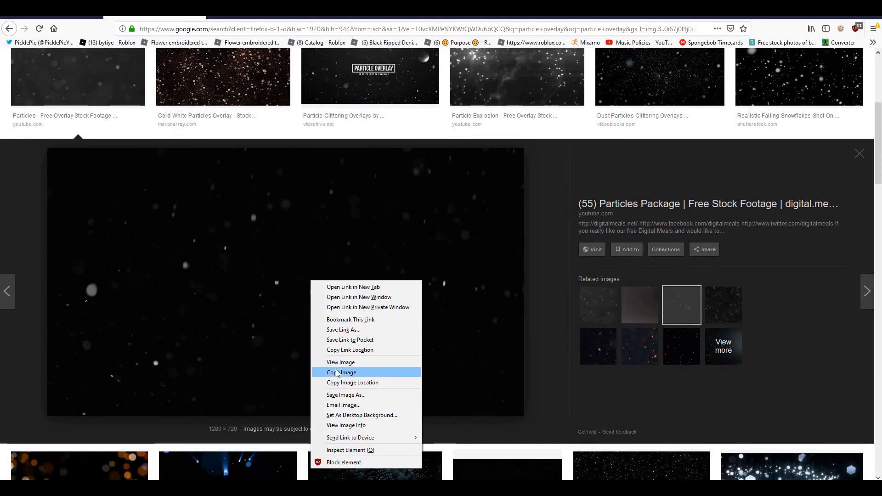
{"action": "left_click", "coordinate": [338, 373]}
Step: Switch to paint.net, add a new layer and move it to the top of the layer stack
{"action": "mouse_move", "coordinate": [328, 487]}
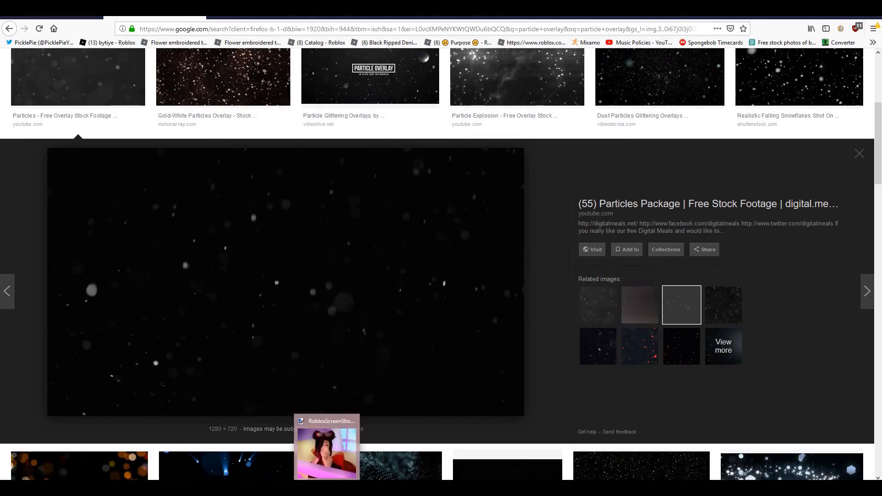
{"action": "left_click", "coordinate": [328, 454]}
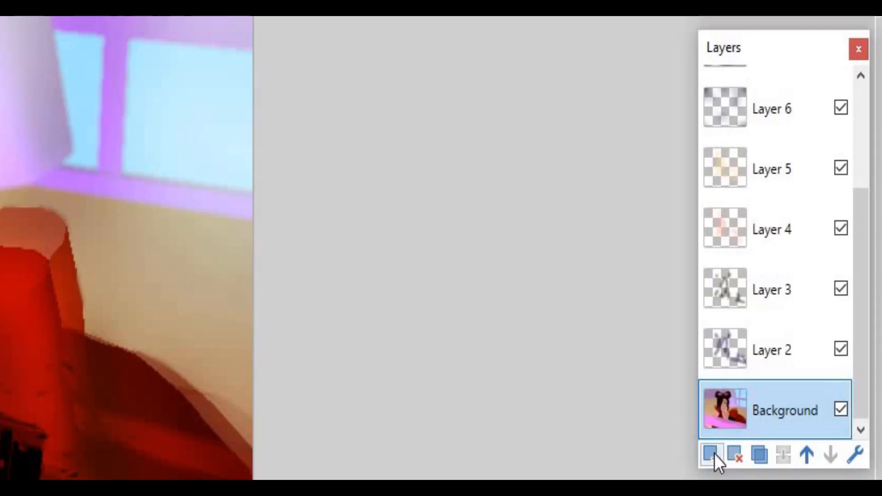
{"action": "left_click", "coordinate": [802, 337]}
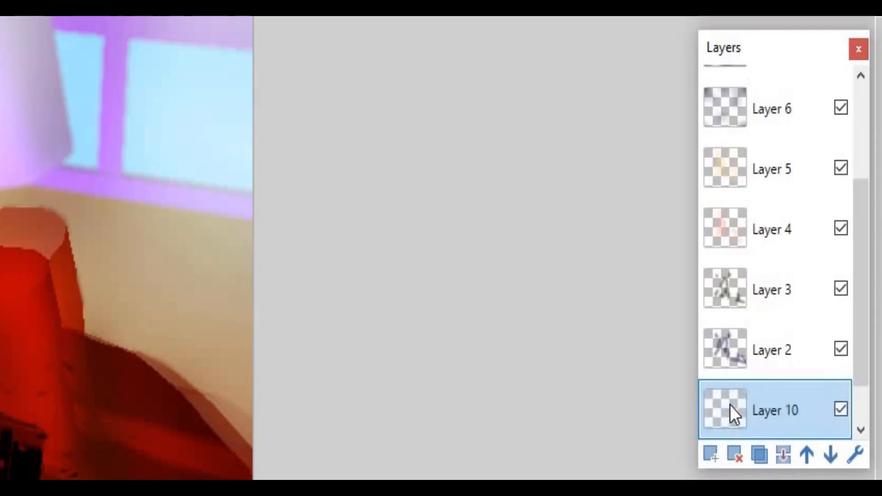
{"action": "left_click_drag", "start_coordinate": [731, 401], "coordinate": [756, 81]}
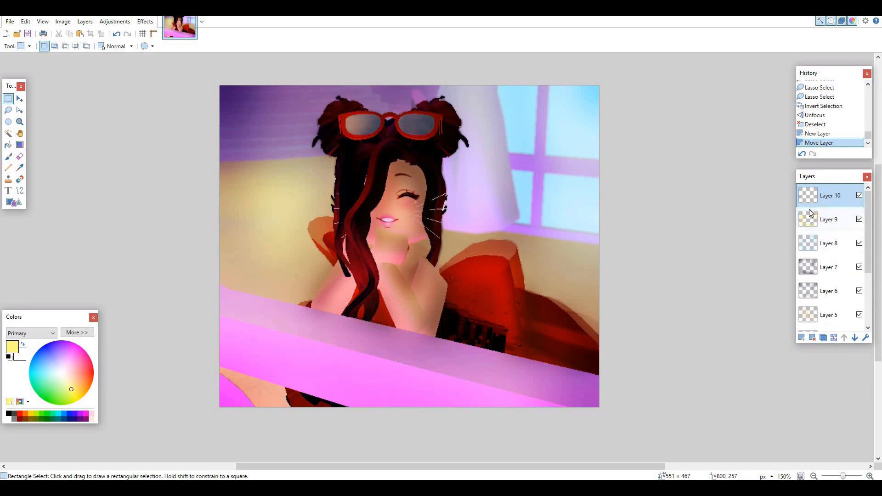
Step: Paste the copied particle image at the existing canvas size and reposition it so it covers the whole picture
{"action": "key", "text": "ctrl+v"}
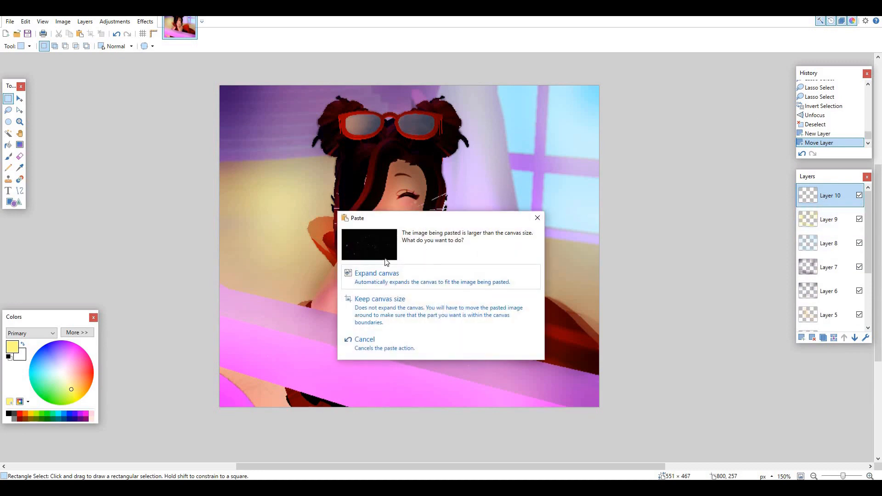
{"action": "left_click", "coordinate": [411, 307]}
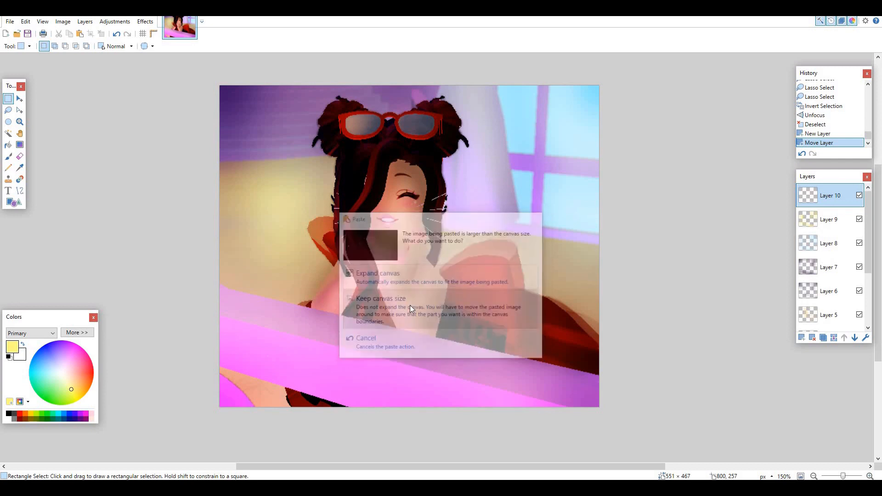
{"action": "left_click_drag", "start_coordinate": [345, 226], "coordinate": [424, 238]}
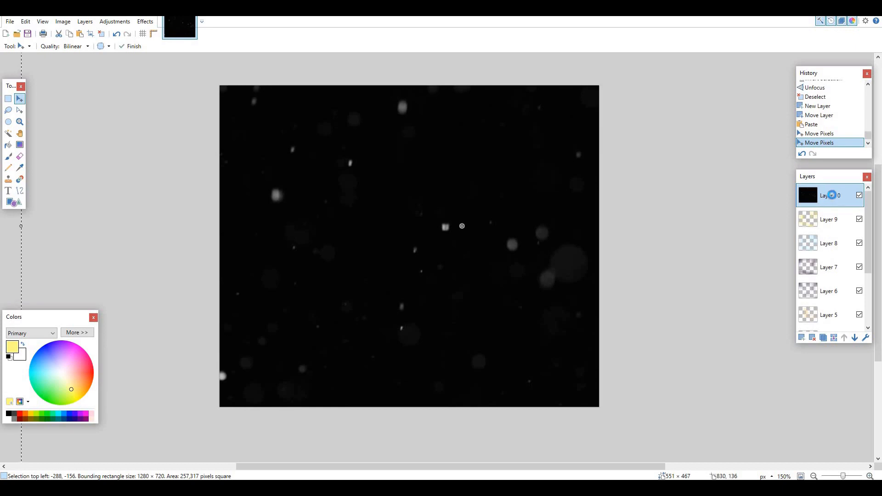
Step: Set the blending mode of Layer 10 to Screen
{"action": "double_click", "coordinate": [831, 195]}
{"action": "left_click", "coordinate": [435, 252]}
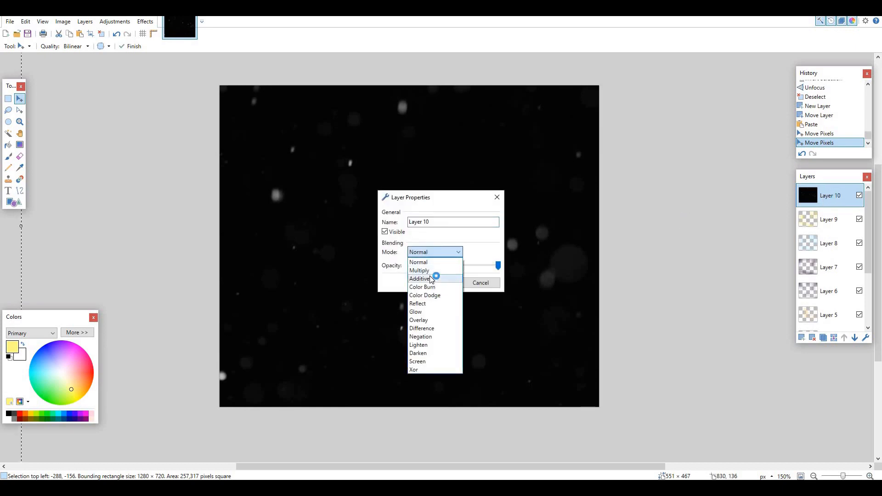
{"action": "left_click", "coordinate": [419, 279]}
{"action": "left_click", "coordinate": [440, 252]}
{"action": "left_click", "coordinate": [419, 362]}
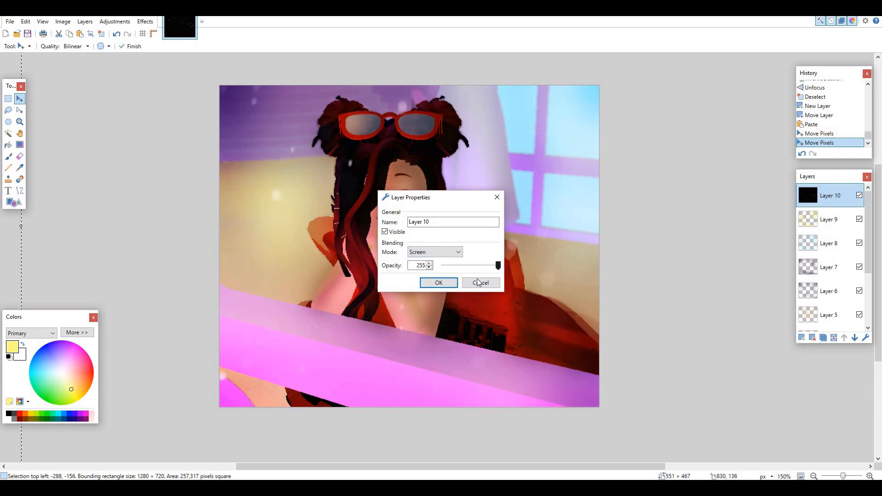
{"action": "left_click", "coordinate": [438, 283]}
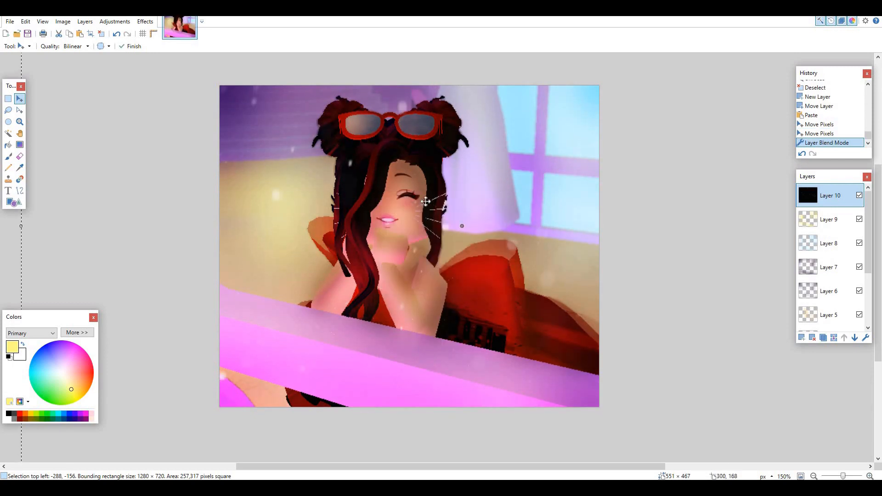
Step: Shift the white particles slightly up and to the left, and clear the selection
{"action": "left_click_drag", "start_coordinate": [426, 201], "coordinate": [417, 196]}
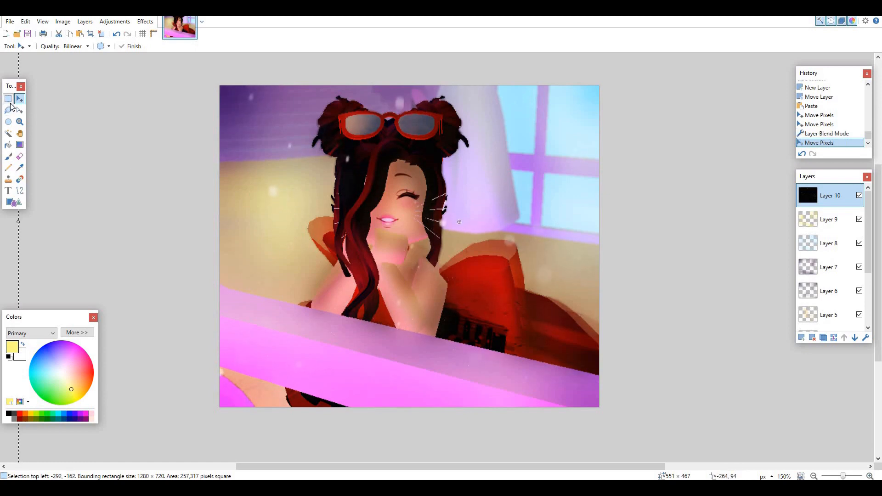
{"action": "left_click", "coordinate": [8, 99]}
{"action": "left_click", "coordinate": [118, 130]}
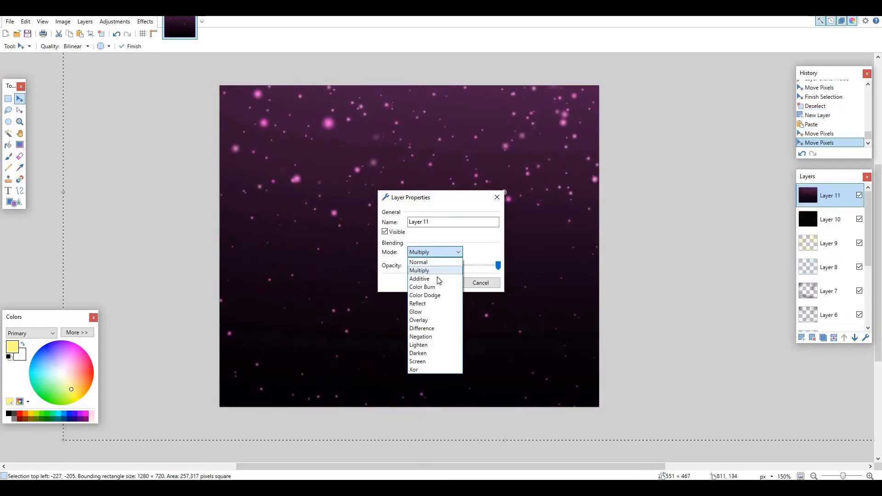
Step: Set the blending mode of the pink particle layer, Layer 11, to Additive and nudge its pixels slightly
{"action": "left_click", "coordinate": [438, 279]}
{"action": "left_click", "coordinate": [440, 282]}
{"action": "left_click_drag", "start_coordinate": [431, 237], "coordinate": [431, 239]}
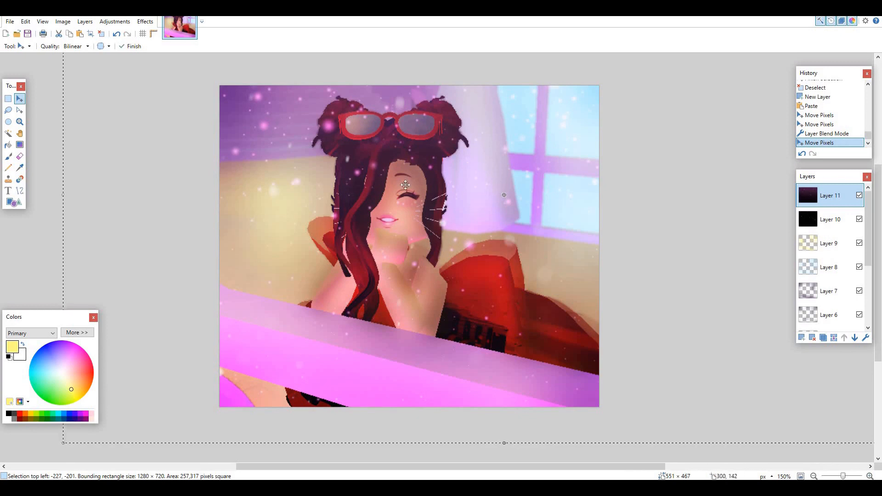
Step: Sample the dark purple of Layer 11 over the avatar's face and set the Paintbrush width to 125
{"action": "left_click", "coordinate": [20, 167]}
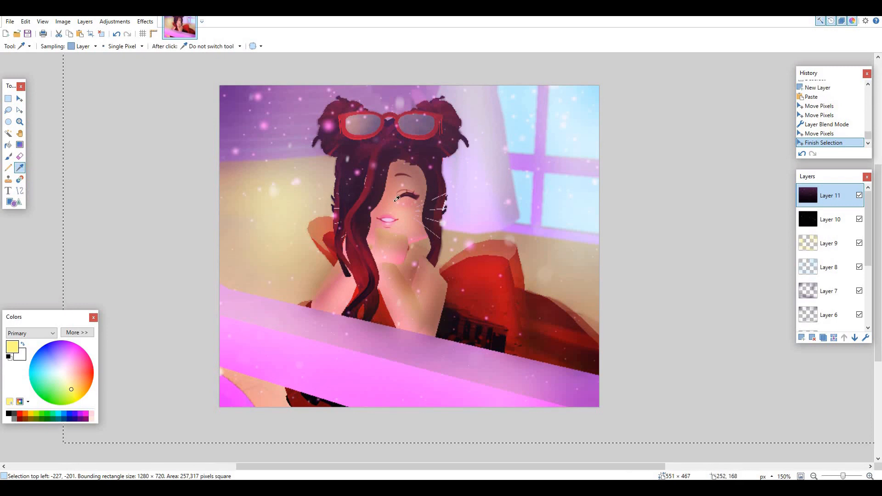
{"action": "left_click", "coordinate": [396, 192]}
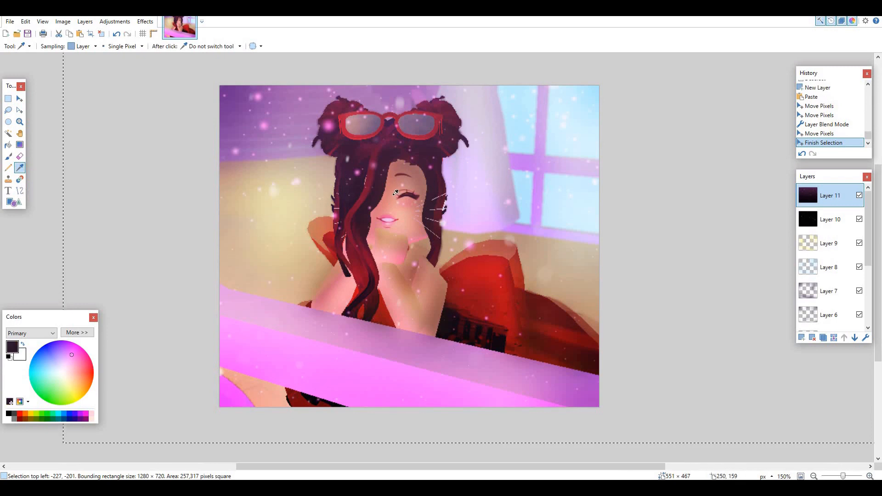
{"action": "left_click", "coordinate": [8, 156]}
{"action": "type", "text": "125"}
{"action": "key", "text": "Return"}
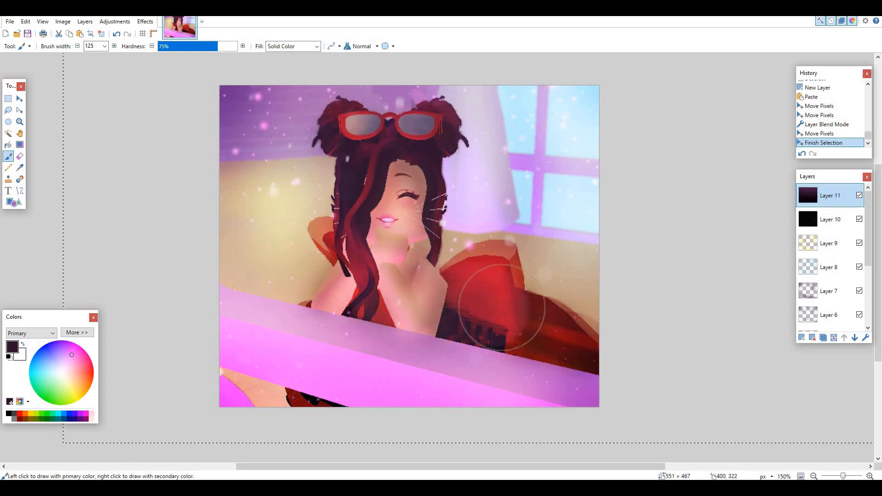
Step: Paint out the pink particles covering the avatar and dress on Layer 11, and clear the selection
{"action": "left_click_drag", "start_coordinate": [553, 343], "coordinate": [458, 313]}
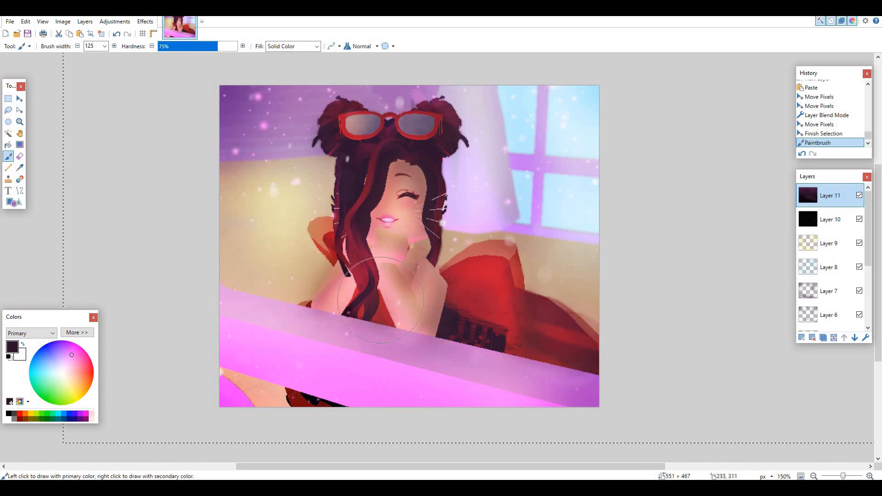
{"action": "left_click_drag", "start_coordinate": [372, 299], "coordinate": [414, 309]}
{"action": "mouse_move", "coordinate": [413, 309]}
{"action": "left_mouse_down"}
{"action": "mouse_move", "coordinate": [379, 298]}
{"action": "mouse_move", "coordinate": [391, 272]}
{"action": "mouse_move", "coordinate": [373, 243]}
{"action": "mouse_move", "coordinate": [384, 186]}
{"action": "mouse_move", "coordinate": [406, 211]}
{"action": "mouse_move", "coordinate": [398, 239]}
{"action": "left_mouse_up"}
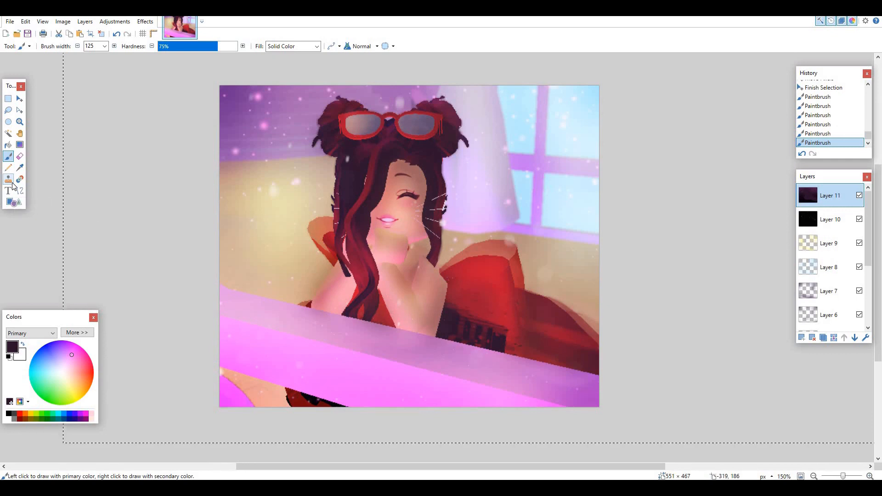
{"action": "left_click", "coordinate": [7, 98]}
{"action": "left_click", "coordinate": [147, 147]}
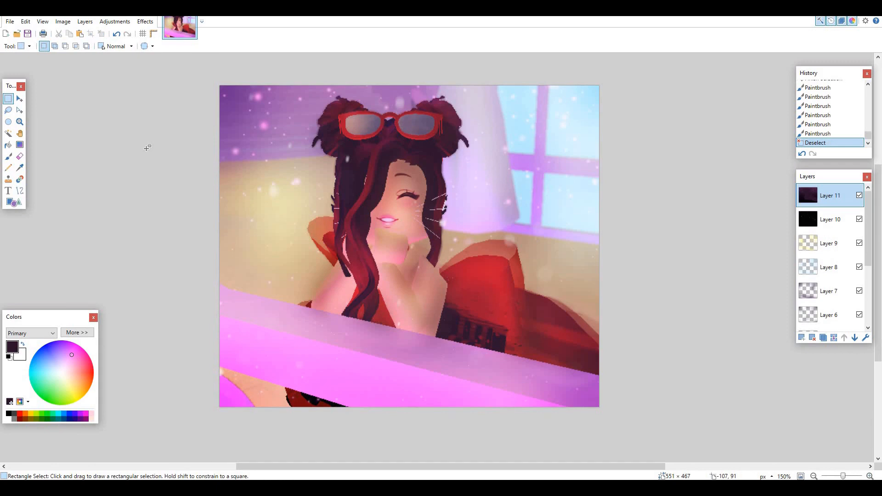
Step: Add a new layer and paint the lower corners and right edge of the picture with a more saturated dark purple
{"action": "left_click", "coordinate": [8, 157]}
{"action": "key", "text": "ctrl+shift+n"}
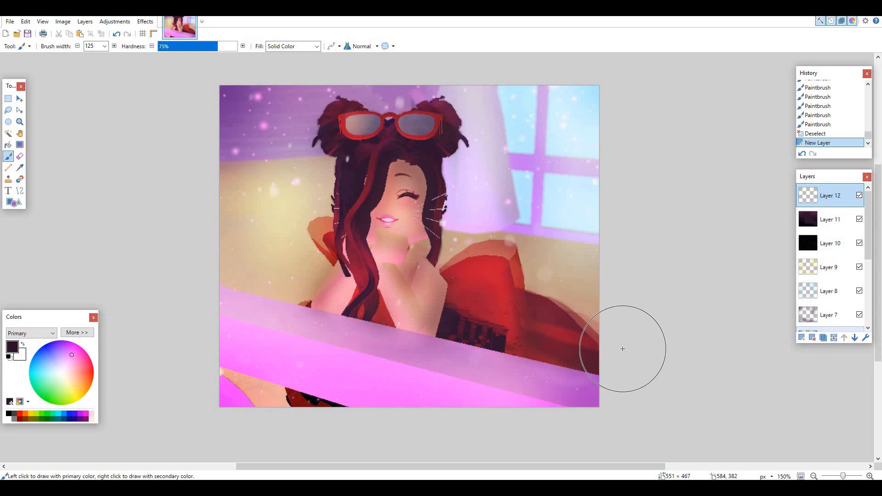
{"action": "left_click", "coordinate": [78, 345]}
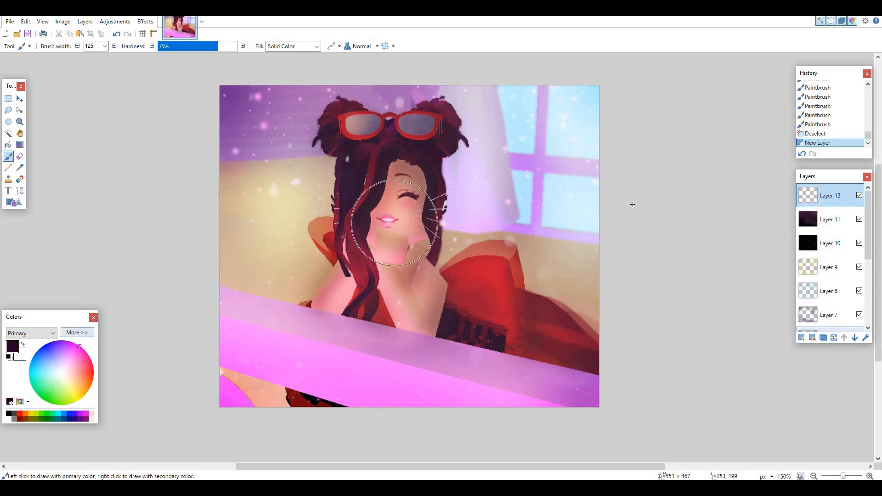
{"action": "left_click", "coordinate": [594, 403]}
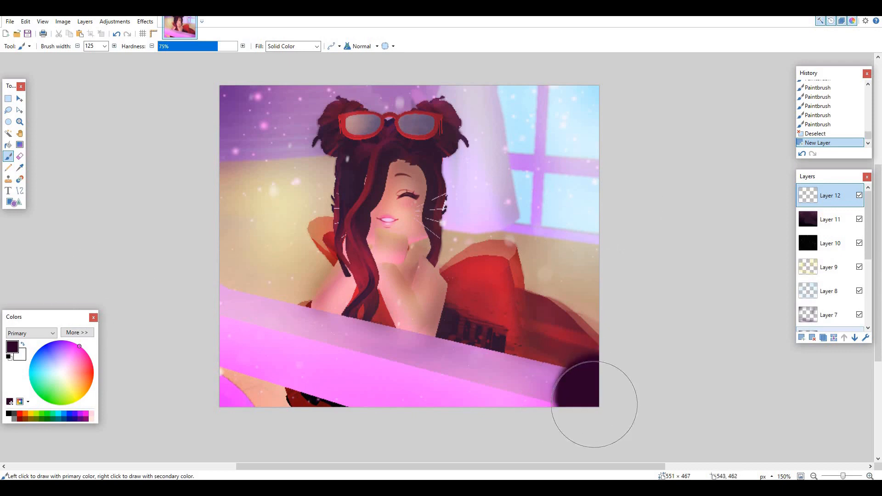
{"action": "mouse_move", "coordinate": [594, 403]}
{"action": "left_mouse_down"}
{"action": "mouse_move", "coordinate": [495, 462]}
{"action": "mouse_move", "coordinate": [393, 461]}
{"action": "mouse_move", "coordinate": [269, 429]}
{"action": "left_mouse_up"}
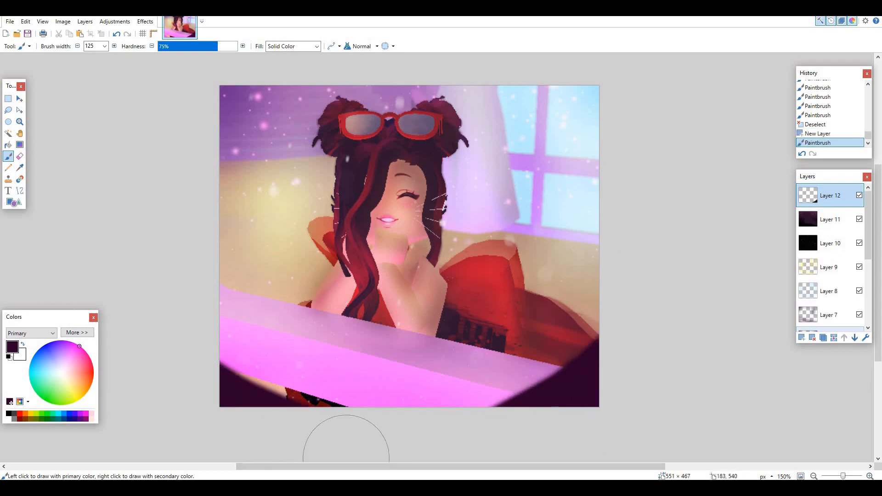
{"action": "mouse_move", "coordinate": [520, 82]}
{"action": "left_mouse_down"}
{"action": "mouse_move", "coordinate": [660, 158]}
{"action": "mouse_move", "coordinate": [619, 205]}
{"action": "mouse_move", "coordinate": [610, 335]}
{"action": "mouse_move", "coordinate": [581, 364]}
{"action": "left_mouse_up"}
Step: Apply a Gaussian Blur with radius 93 to the dark purple edge strokes on Layer 12
{"action": "left_click", "coordinate": [145, 21]}
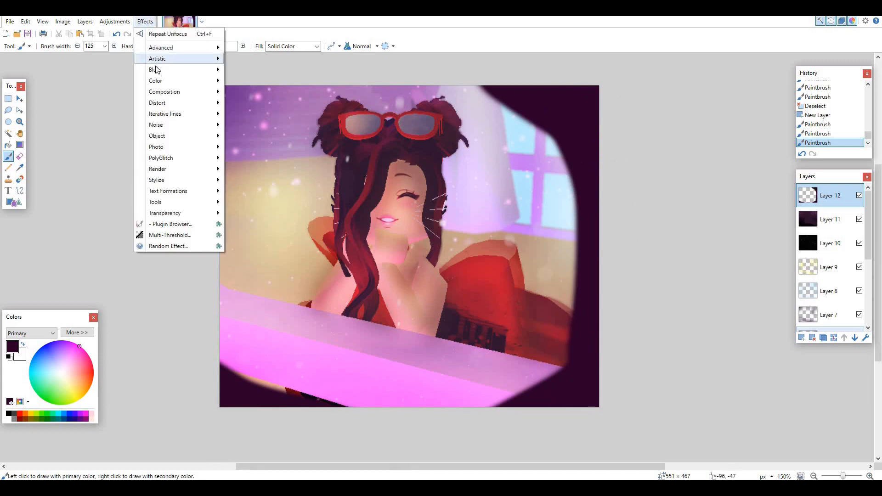
{"action": "mouse_move", "coordinate": [156, 69]}
{"action": "left_click", "coordinate": [251, 91]}
{"action": "left_click_drag", "start_coordinate": [401, 242], "coordinate": [418, 247]}
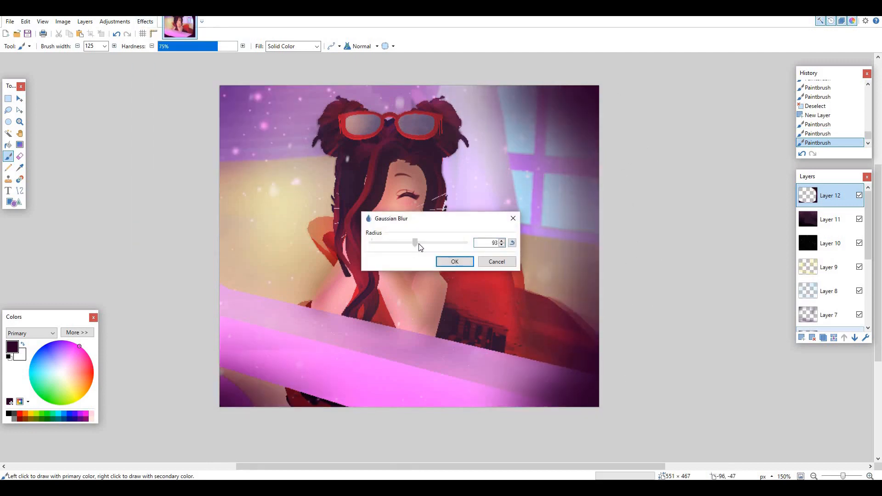
{"action": "left_click", "coordinate": [452, 261]}
Step: Try the Reflect blending mode on Layer 12, and set it to Overlay
{"action": "key", "text": "F4"}
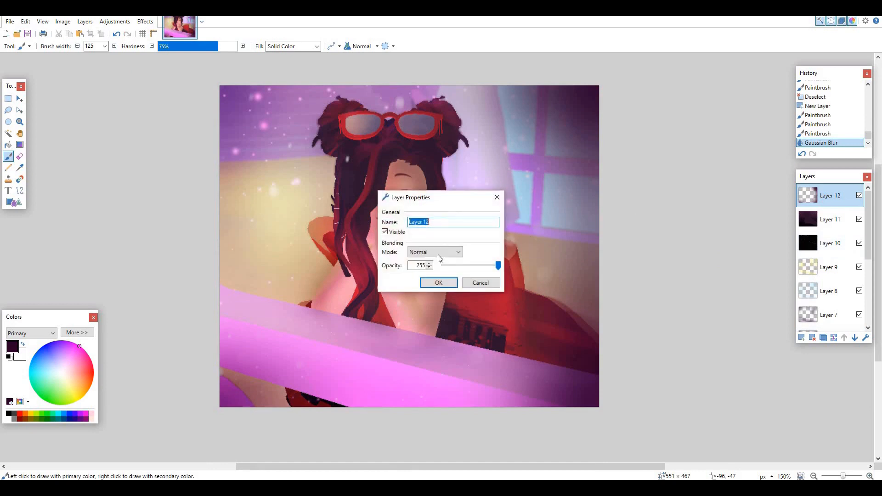
{"action": "left_click", "coordinate": [438, 254]}
{"action": "left_click", "coordinate": [419, 319]}
{"action": "left_click", "coordinate": [434, 252]}
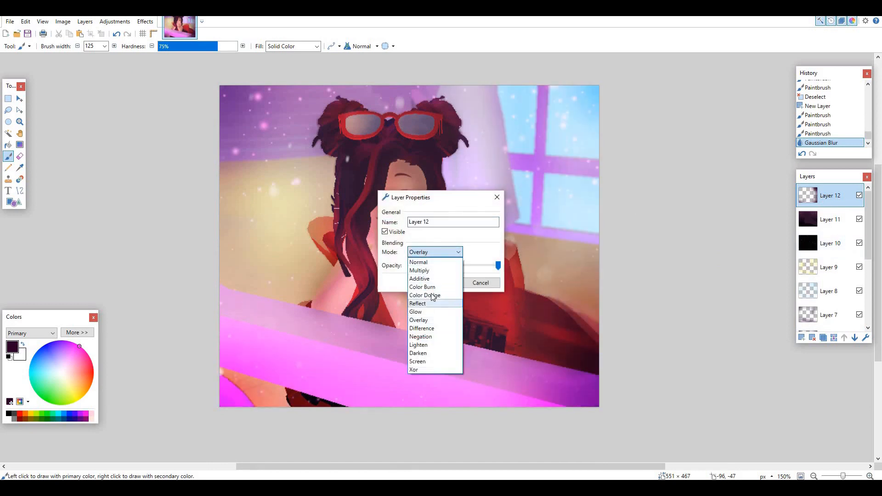
{"action": "left_click", "coordinate": [432, 303]}
{"action": "left_click", "coordinate": [434, 252]}
{"action": "left_click", "coordinate": [419, 320]}
{"action": "left_click", "coordinate": [444, 282]}
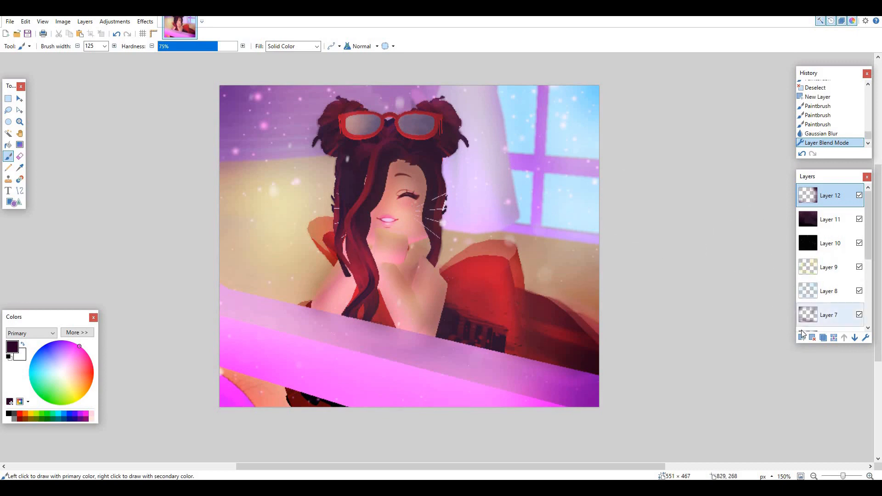
Step: Add a new layer above Layer 12 and set the primary color to salmon pink FF8B89
{"action": "left_click", "coordinate": [801, 334]}
{"action": "left_click", "coordinate": [67, 368]}
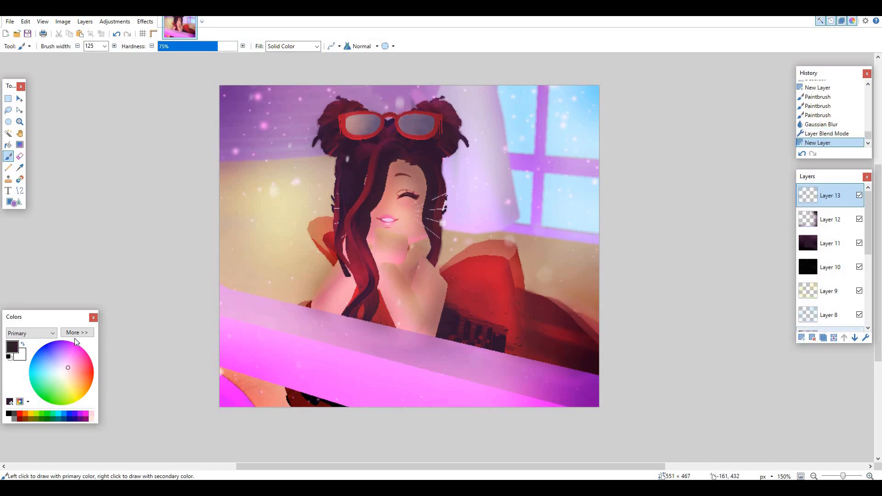
{"action": "left_click", "coordinate": [76, 334]}
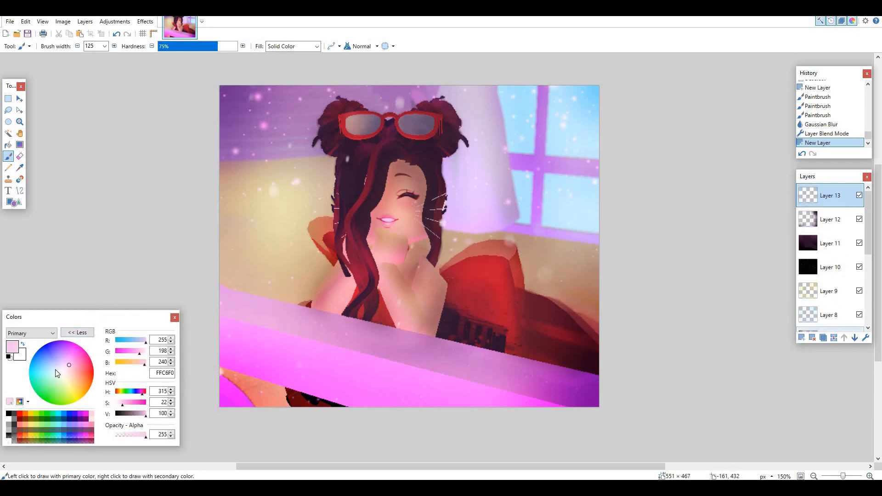
{"action": "left_click", "coordinate": [71, 361]}
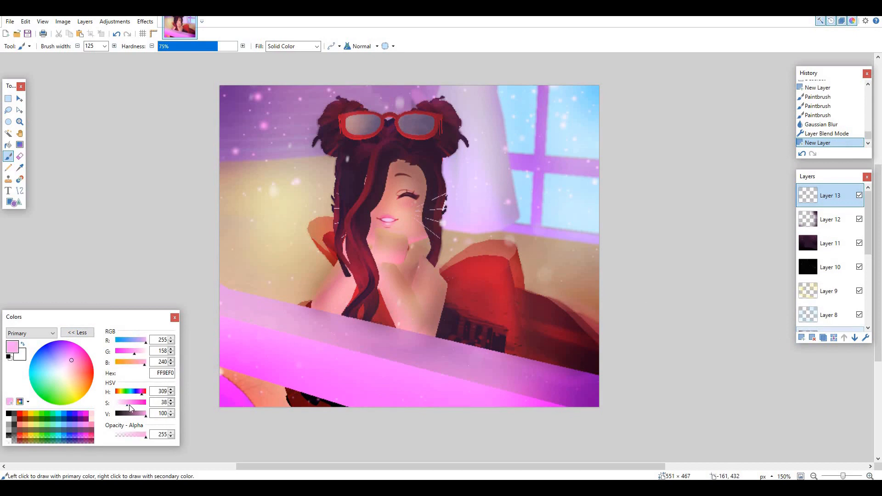
{"action": "left_click", "coordinate": [73, 358]}
{"action": "left_click", "coordinate": [79, 373]}
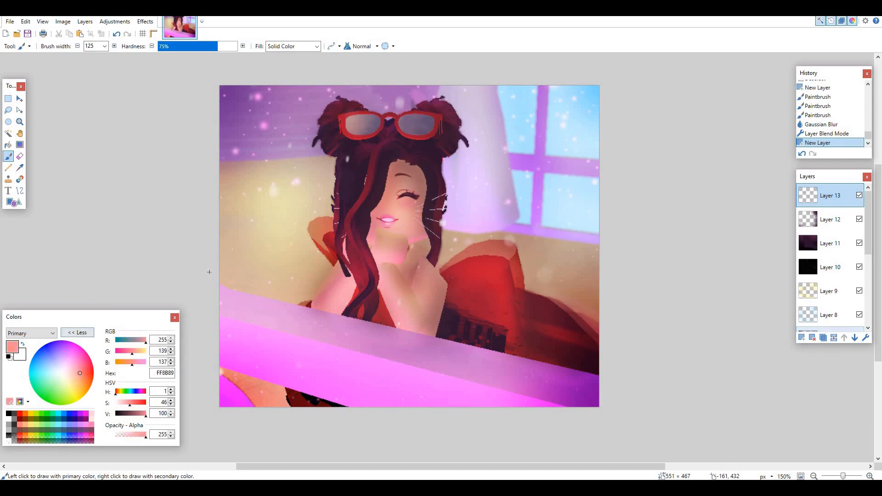
{"action": "left_click", "coordinate": [77, 332]}
Step: Paint broad salmon pink strokes over the upper-left part of the picture on Layer 13
{"action": "mouse_move", "coordinate": [279, 171]}
{"action": "left_mouse_down"}
{"action": "mouse_move", "coordinate": [293, 176]}
{"action": "mouse_move", "coordinate": [295, 199]}
{"action": "mouse_move", "coordinate": [287, 189]}
{"action": "left_mouse_up"}
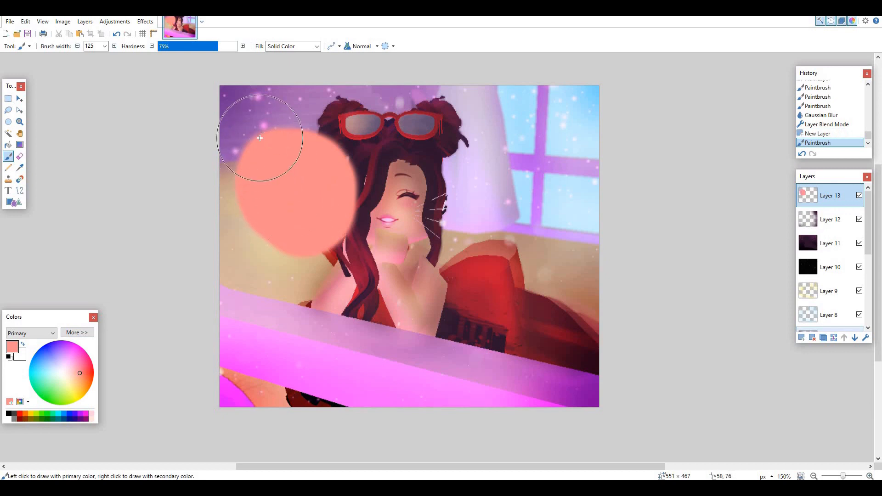
{"action": "key", "text": "ctrl+z"}
{"action": "mouse_move", "coordinate": [227, 95]}
{"action": "left_mouse_down"}
{"action": "mouse_move", "coordinate": [280, 153]}
{"action": "mouse_move", "coordinate": [245, 121]}
{"action": "mouse_move", "coordinate": [297, 236]}
{"action": "mouse_move", "coordinate": [250, 210]}
{"action": "mouse_move", "coordinate": [238, 182]}
{"action": "mouse_move", "coordinate": [246, 196]}
{"action": "mouse_move", "coordinate": [251, 107]}
{"action": "mouse_move", "coordinate": [283, 137]}
{"action": "mouse_move", "coordinate": [353, 175]}
{"action": "mouse_move", "coordinate": [298, 102]}
{"action": "mouse_move", "coordinate": [371, 119]}
{"action": "left_mouse_up"}
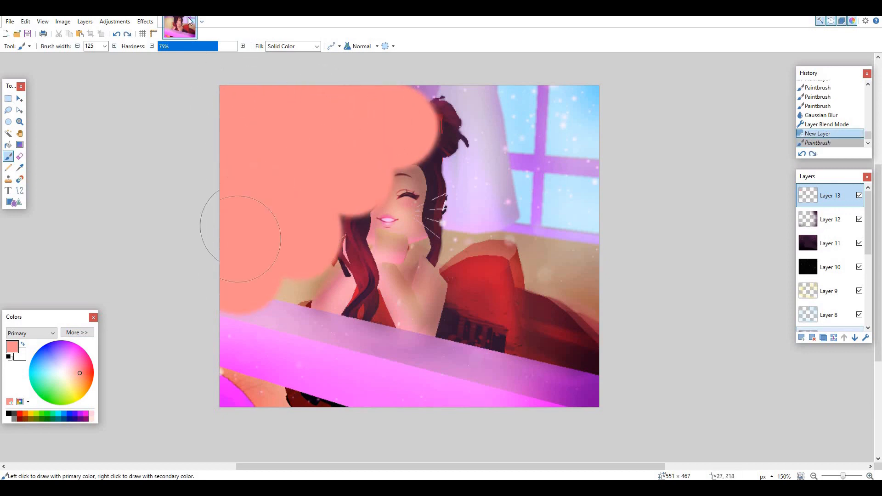
{"action": "left_click_drag", "start_coordinate": [189, 21], "coordinate": [189, 20]}
Step: Apply a Gaussian Blur with a high radius to the salmon pink paint on Layer 13, and repeat it once
{"action": "left_click", "coordinate": [145, 21]}
{"action": "mouse_move", "coordinate": [188, 69]}
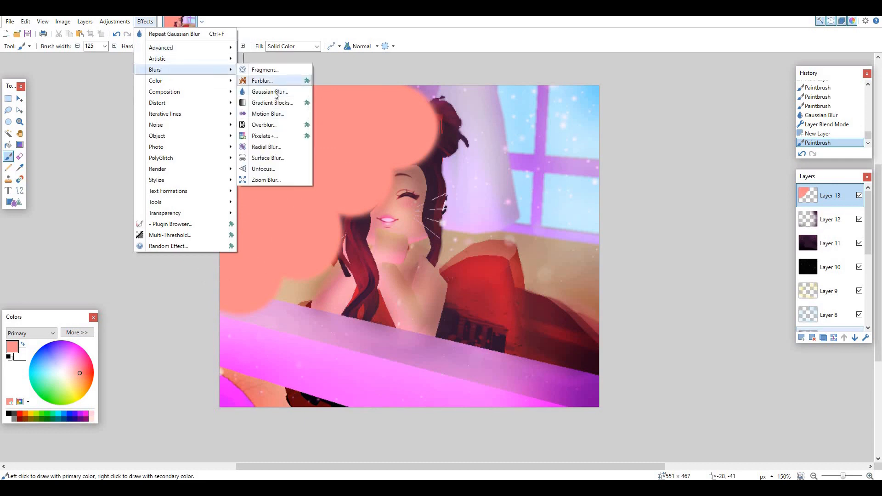
{"action": "left_click", "coordinate": [274, 94]}
{"action": "left_click_drag", "start_coordinate": [516, 246], "coordinate": [560, 246]}
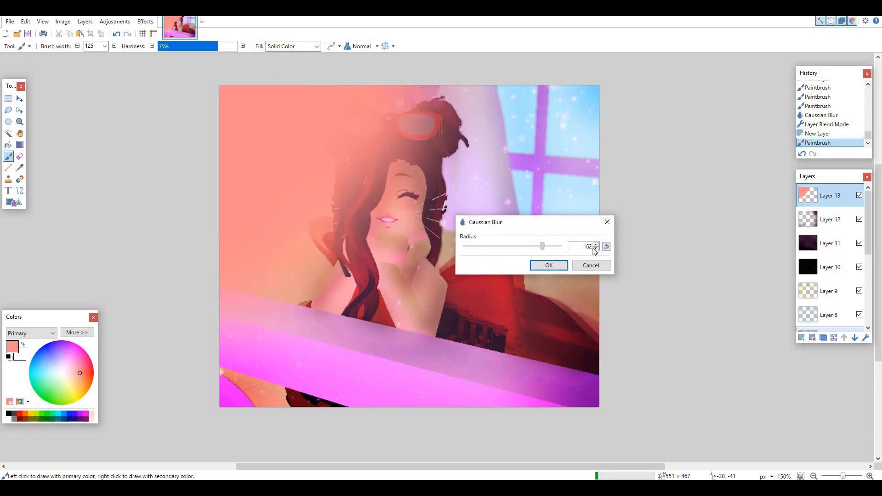
{"action": "left_click", "coordinate": [547, 270]}
{"action": "left_click", "coordinate": [145, 22]}
{"action": "left_click", "coordinate": [174, 33]}
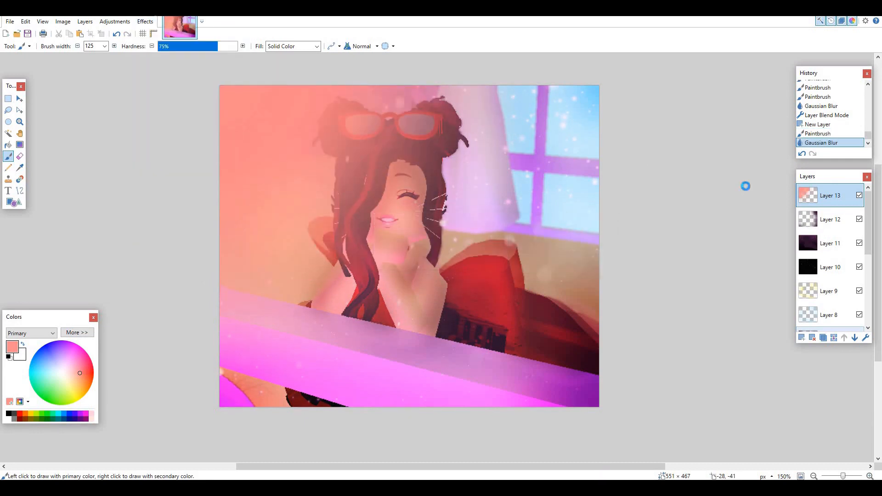
Step: Try the Overlay, Color Burn, Glow and Screen blending modes on Layer 13
{"action": "key", "text": "F4"}
{"action": "left_click", "coordinate": [434, 252]}
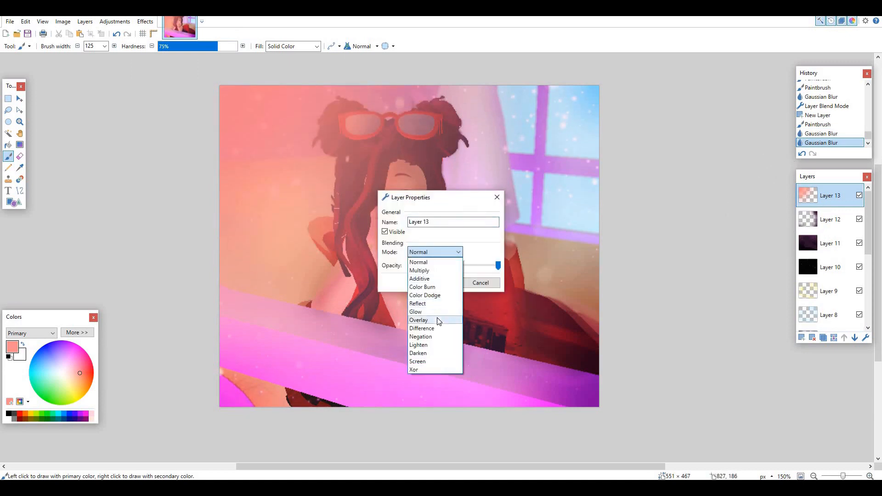
{"action": "left_click", "coordinate": [437, 320]}
{"action": "left_click", "coordinate": [449, 251]}
{"action": "left_click", "coordinate": [423, 287]}
{"action": "left_click", "coordinate": [439, 252]}
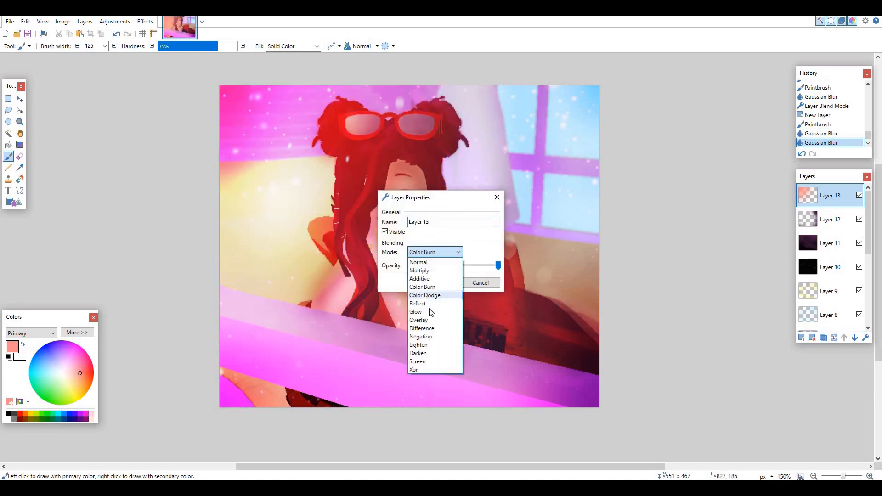
{"action": "left_click", "coordinate": [430, 312]}
{"action": "left_click", "coordinate": [441, 251]}
{"action": "left_click", "coordinate": [419, 361]}
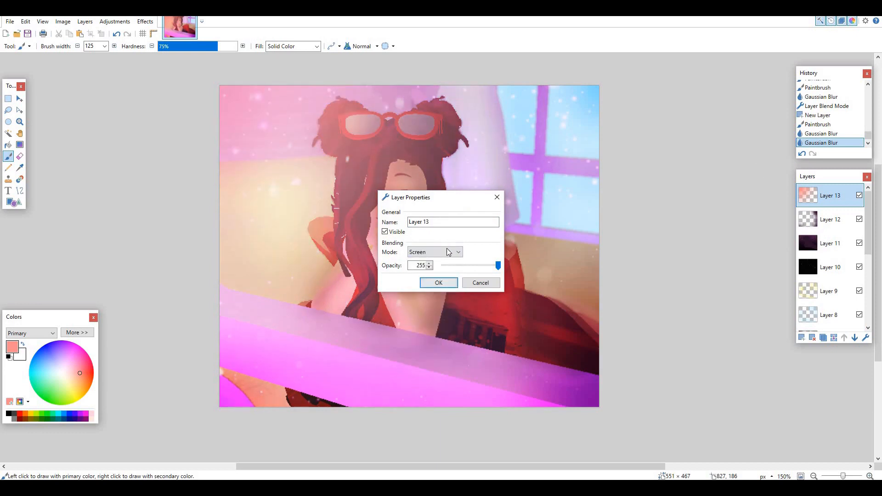
Step: Try the Lighten, Additive, Glow and Reflect blending modes on Layer 13
{"action": "left_click", "coordinate": [449, 251]}
{"action": "left_click", "coordinate": [425, 345]}
{"action": "left_click", "coordinate": [439, 253]}
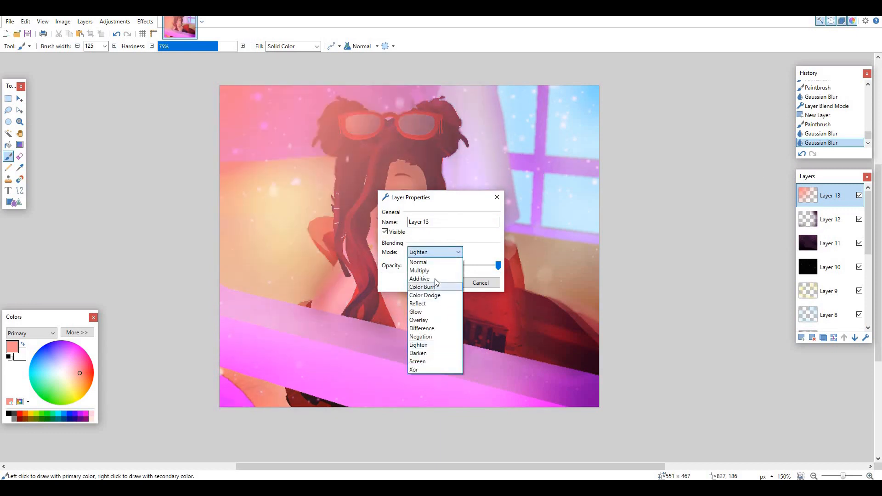
{"action": "left_click", "coordinate": [435, 279]}
{"action": "left_click", "coordinate": [439, 252]}
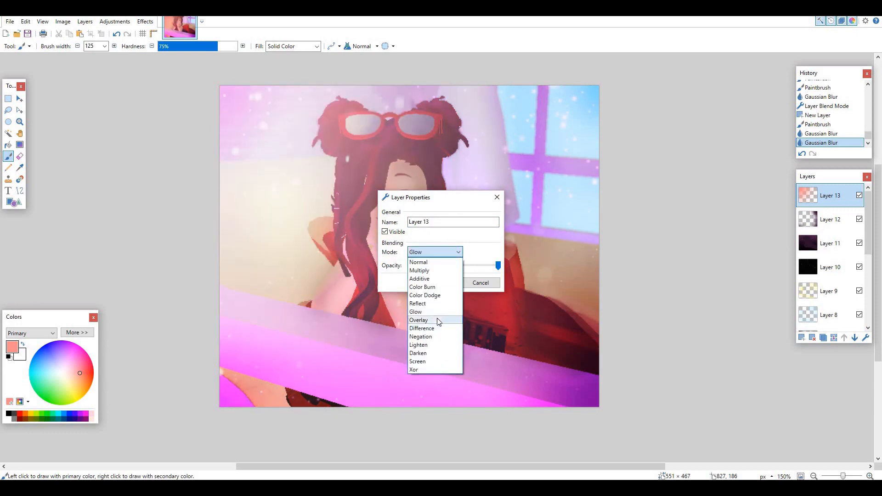
{"action": "left_click", "coordinate": [425, 295]}
{"action": "left_click", "coordinate": [439, 253]}
{"action": "left_click", "coordinate": [428, 305]}
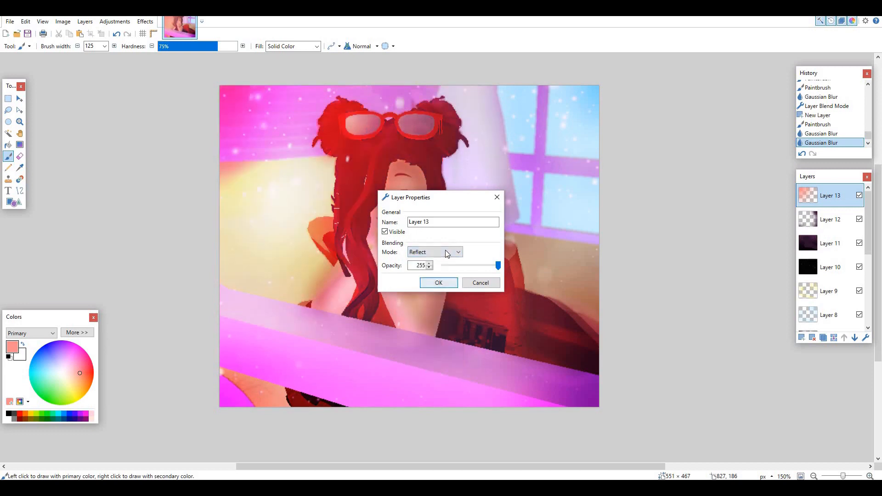
Step: Set Layer 13's blending mode to Glow and lower its opacity
{"action": "left_click", "coordinate": [439, 252]}
{"action": "left_click", "coordinate": [415, 312]}
{"action": "left_click", "coordinate": [463, 267]}
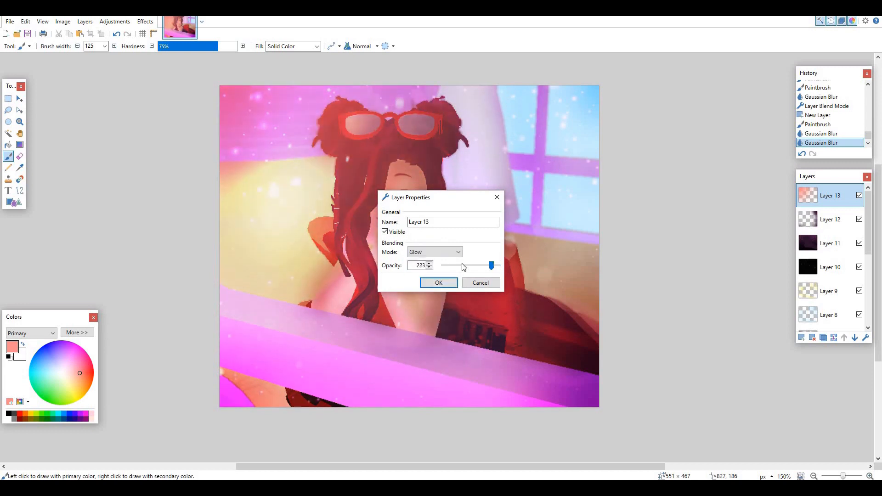
{"action": "left_click", "coordinate": [438, 282]}
Step: Select all of Layer 13, enlarge its pixels to about 637 × 511 so they extend past every canvas edge, and deselect
{"action": "key", "text": "s"}
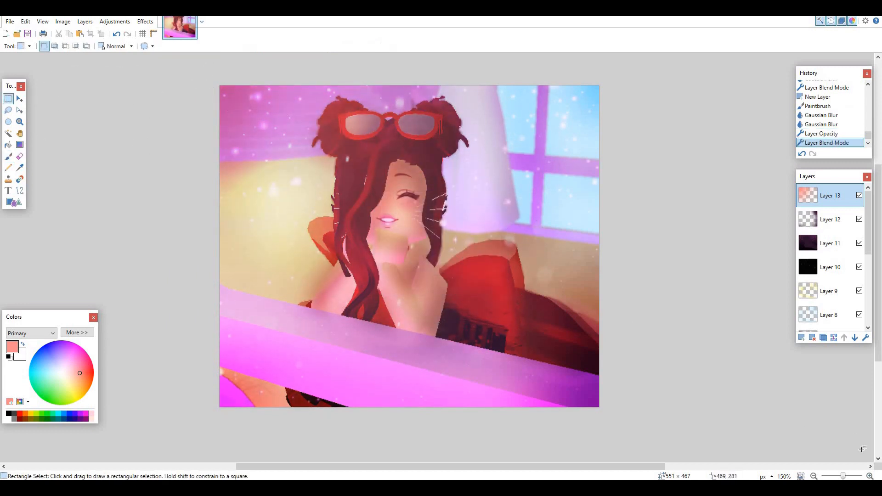
{"action": "key", "text": "ctrl+a"}
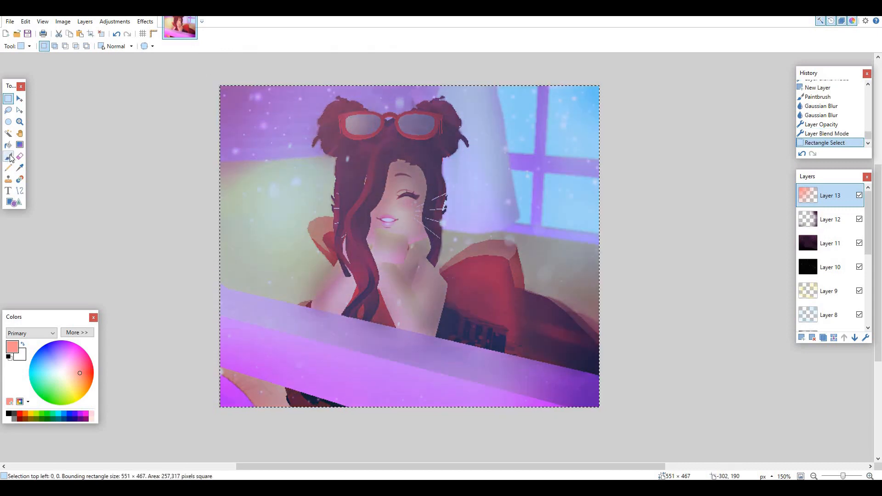
{"action": "key", "text": "m"}
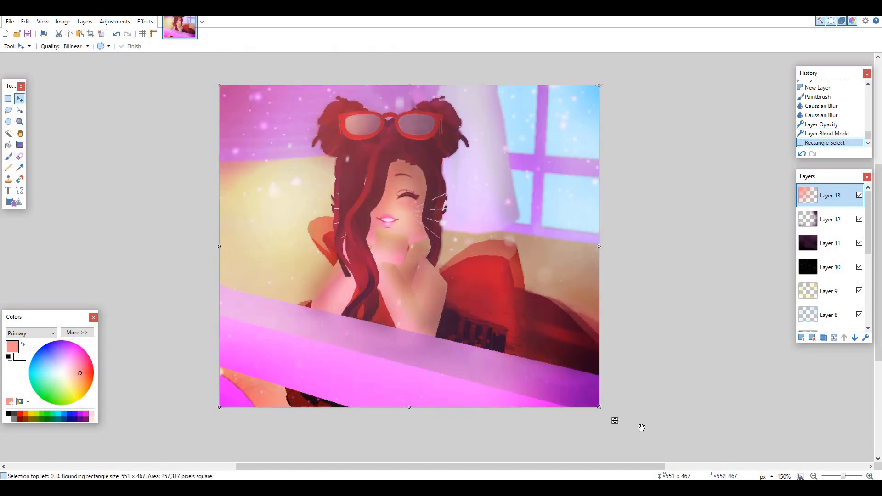
{"action": "left_click_drag", "start_coordinate": [541, 344], "coordinate": [526, 337]}
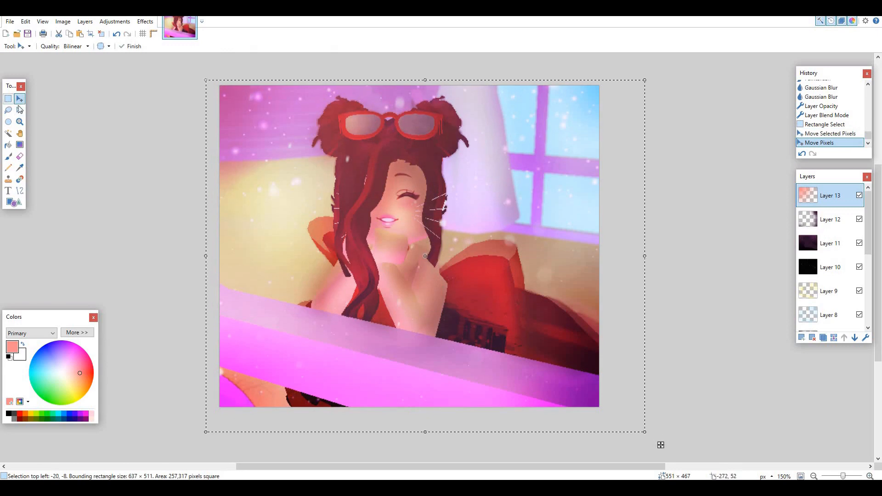
{"action": "key", "text": "s"}
{"action": "key", "text": "ctrl+d"}
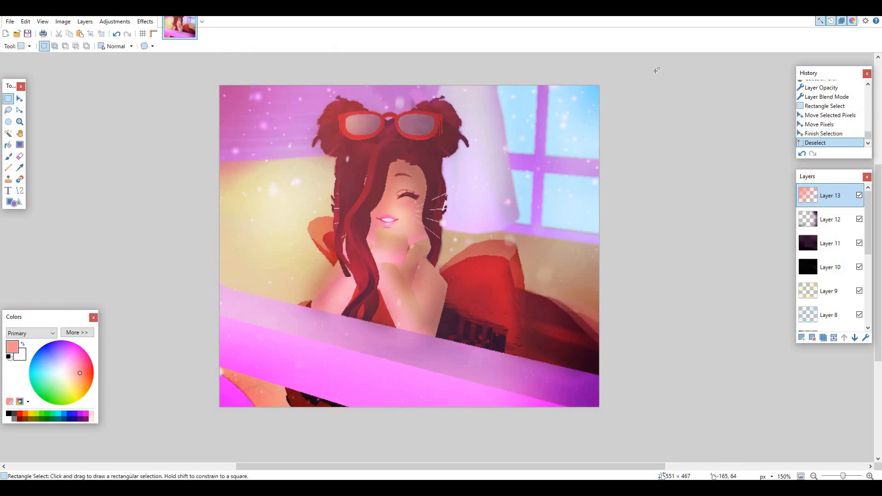
Step: Hide Layers 12 and 13 to compare the picture without them, and show both again
{"action": "left_click", "coordinate": [859, 219]}
{"action": "left_click", "coordinate": [859, 195]}
{"action": "left_click", "coordinate": [859, 196]}
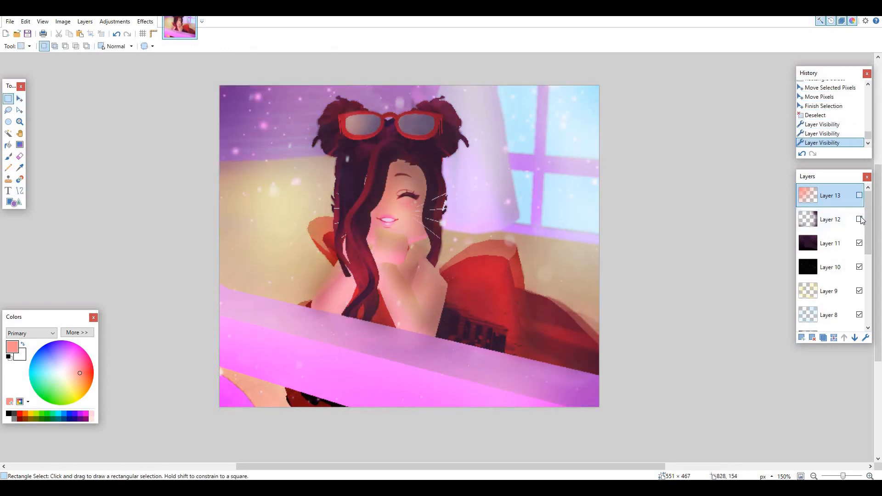
{"action": "left_click", "coordinate": [859, 219]}
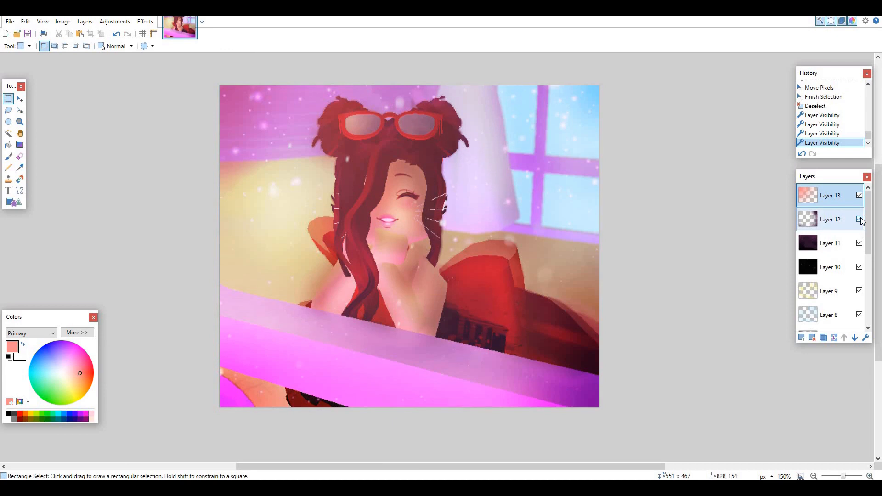